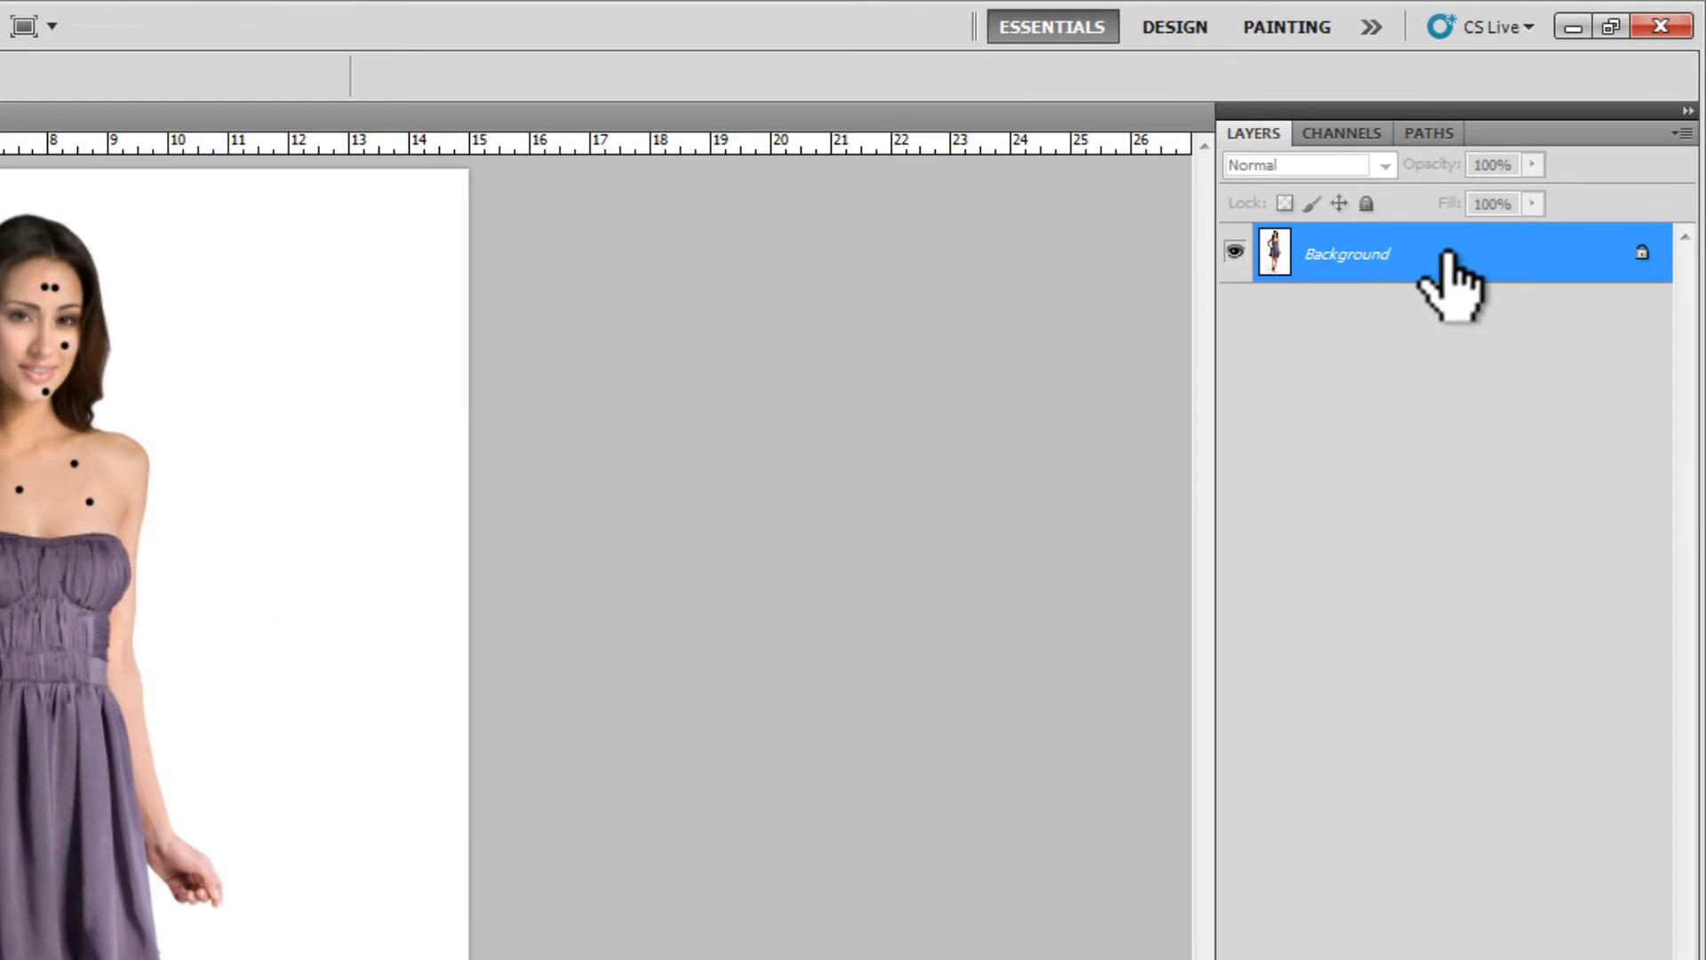
Duplicate the Background layer, select Background copy, and hide the original Background
right_click(1555, 151)
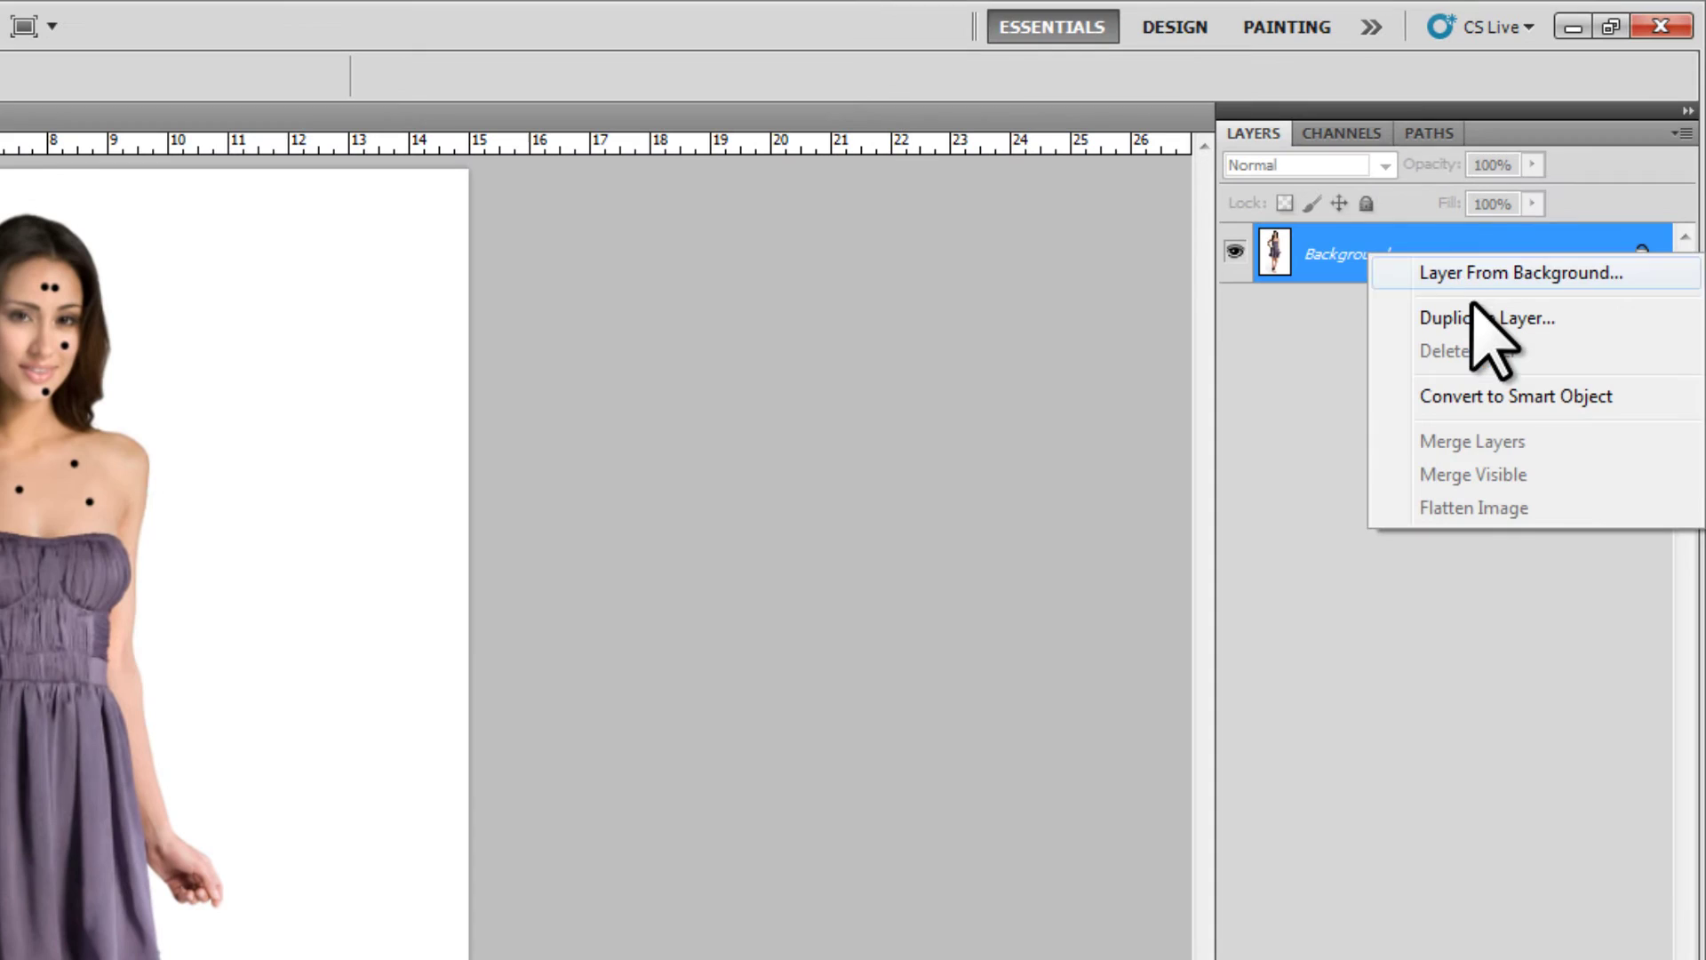
click(1471, 315)
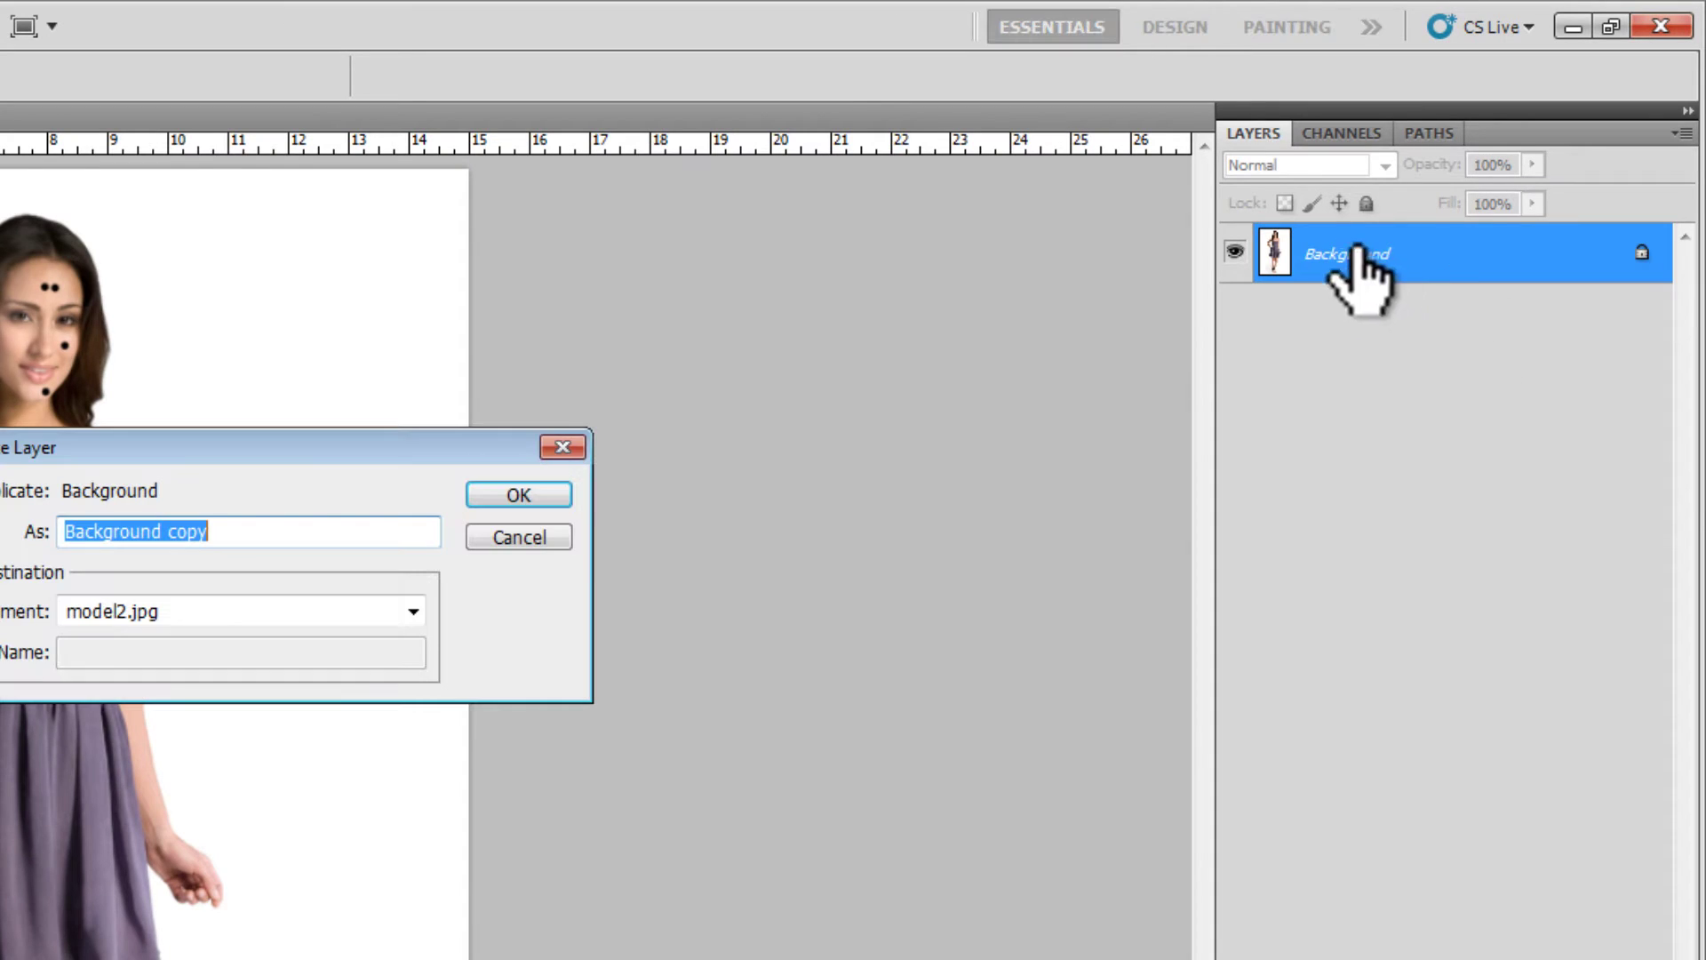
click(540, 496)
click(1411, 320)
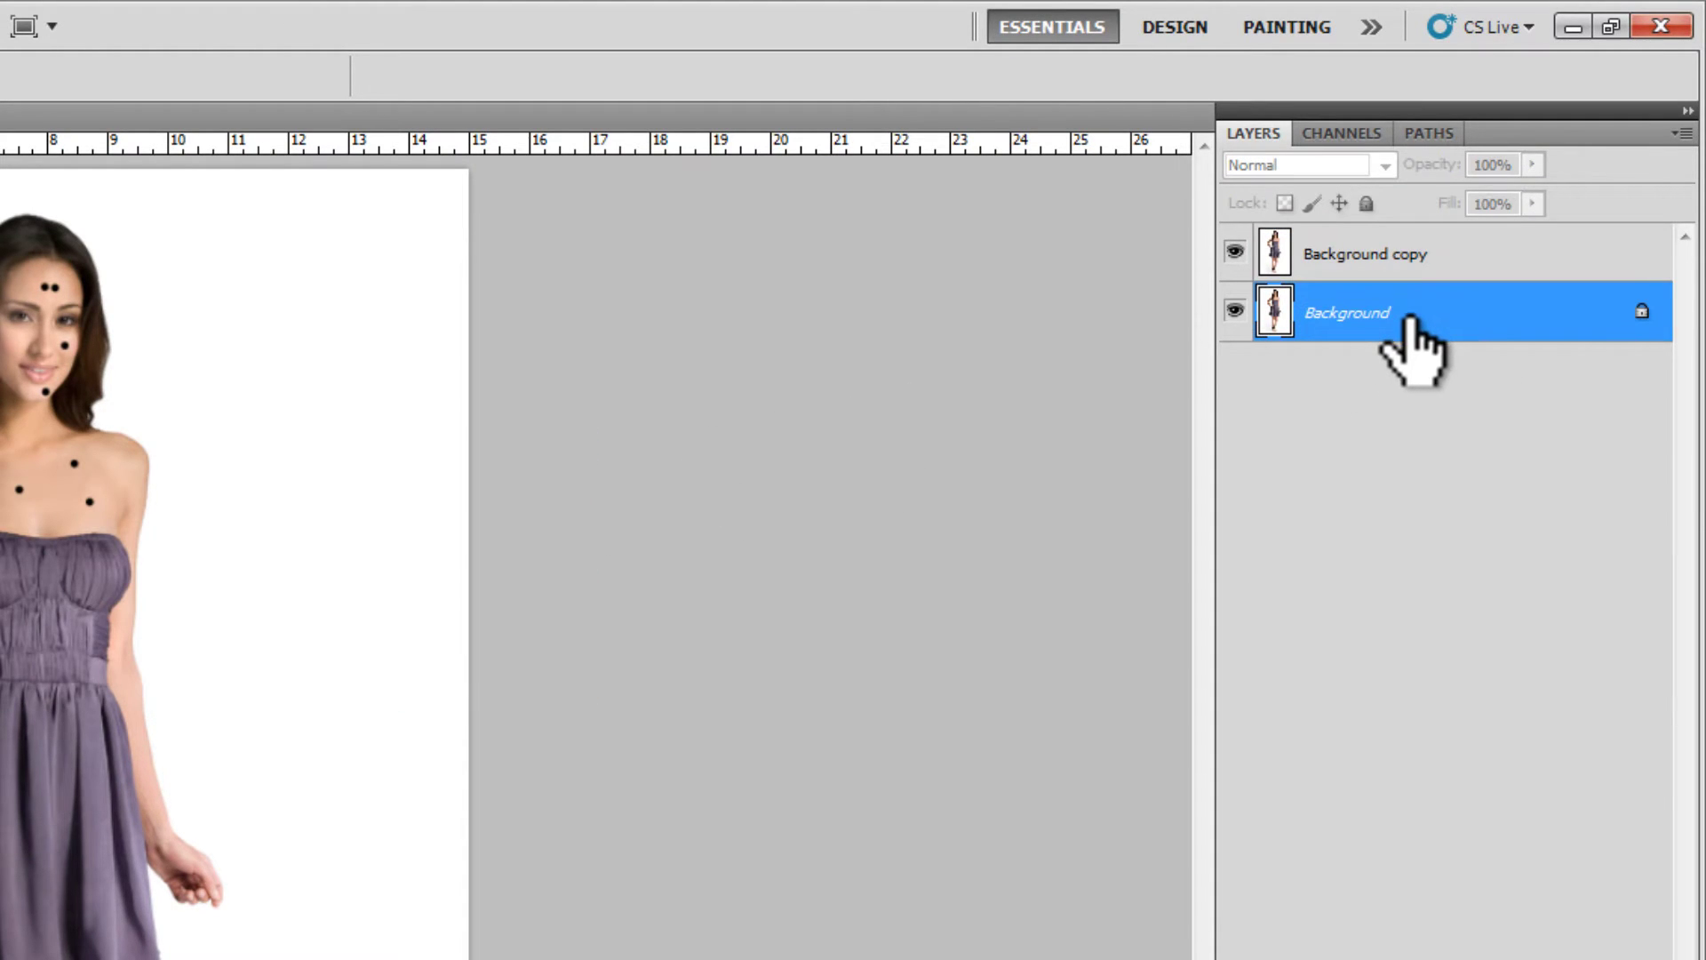
click(1407, 258)
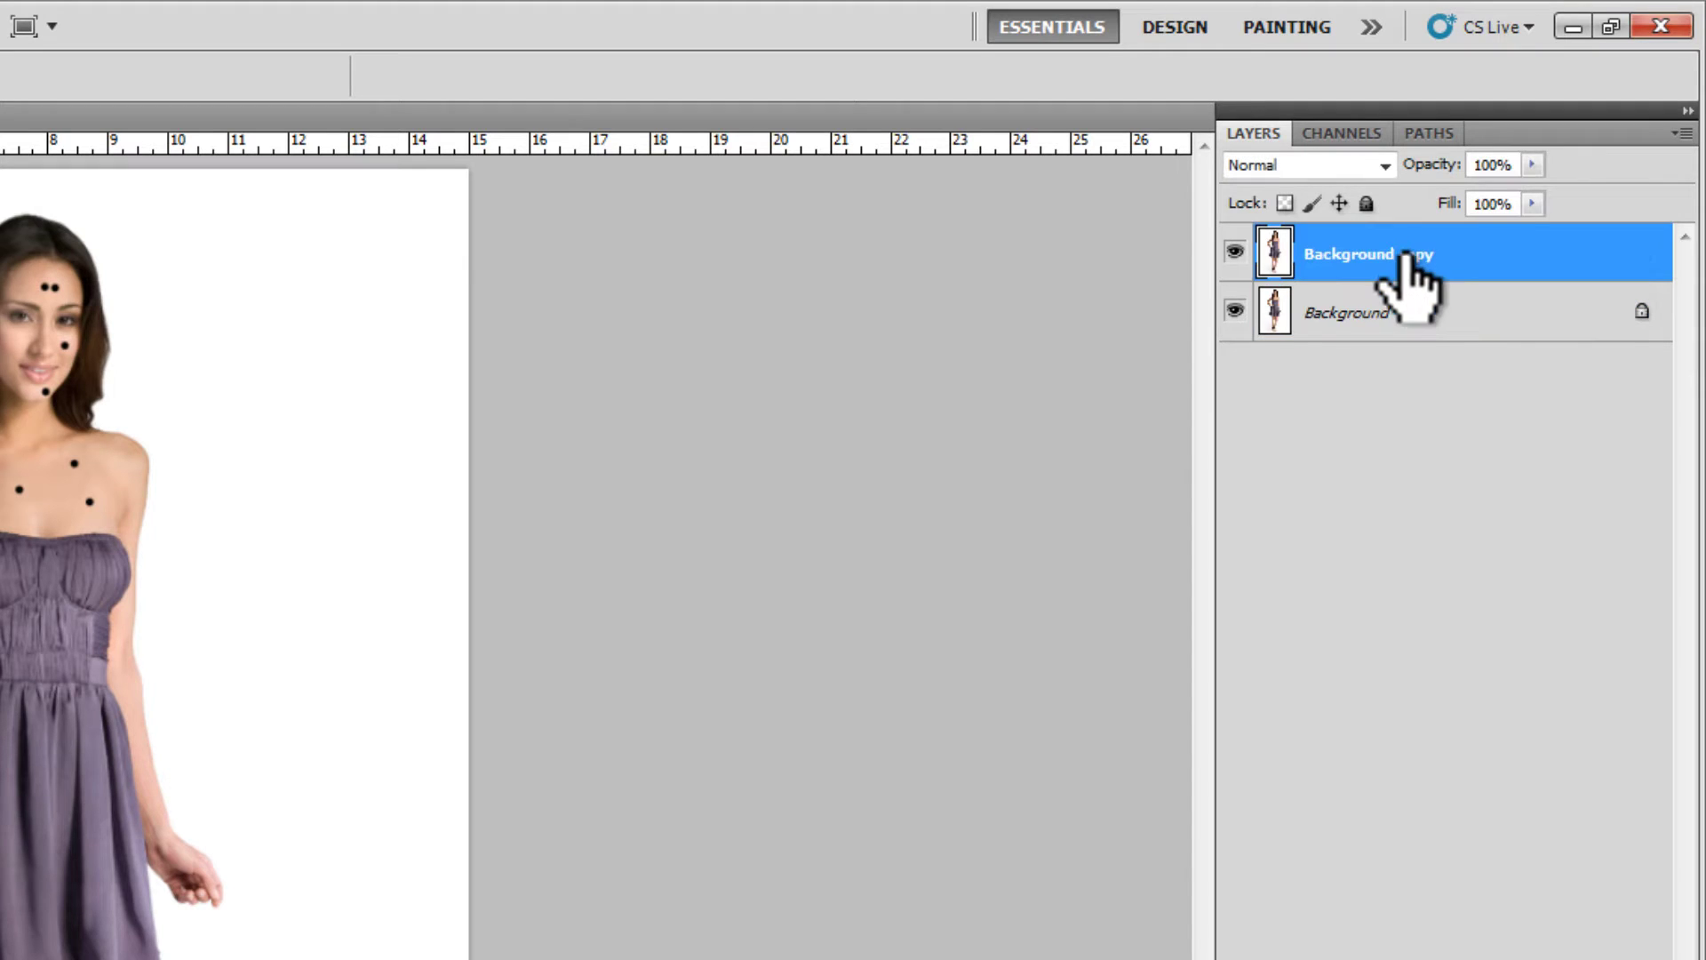
click(1235, 311)
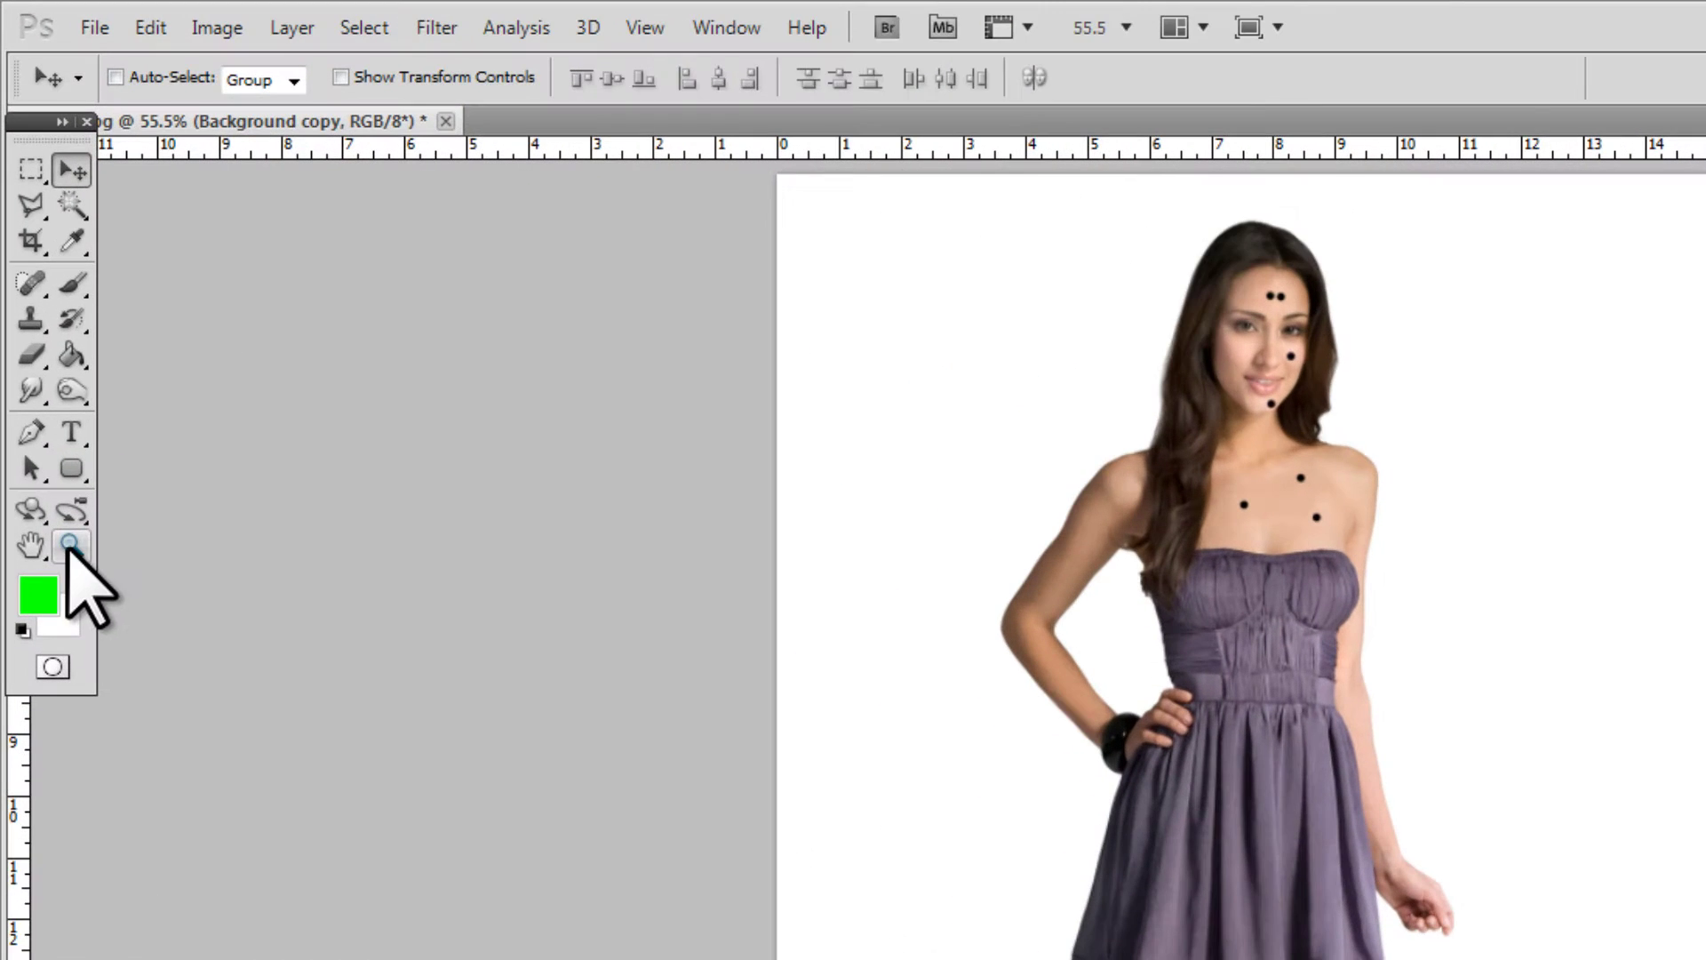
Zoom in on the black dots on the chest, settling at 500%
click(41, 311)
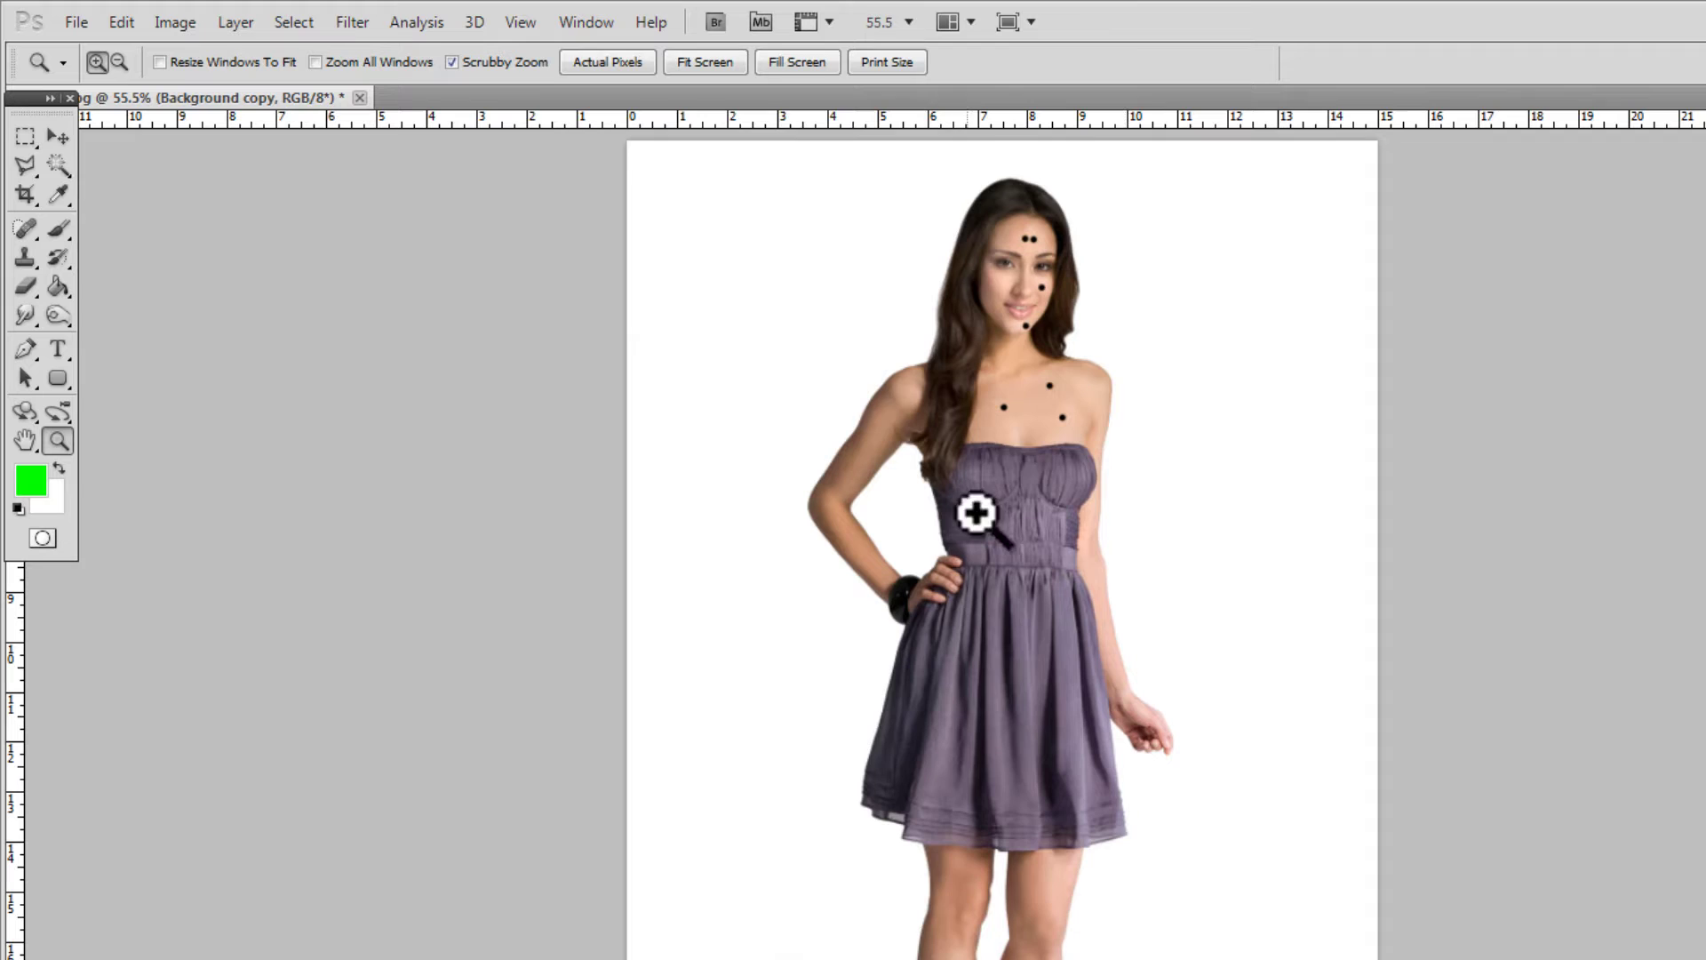
click(1028, 409)
click(1029, 395)
click(1029, 392)
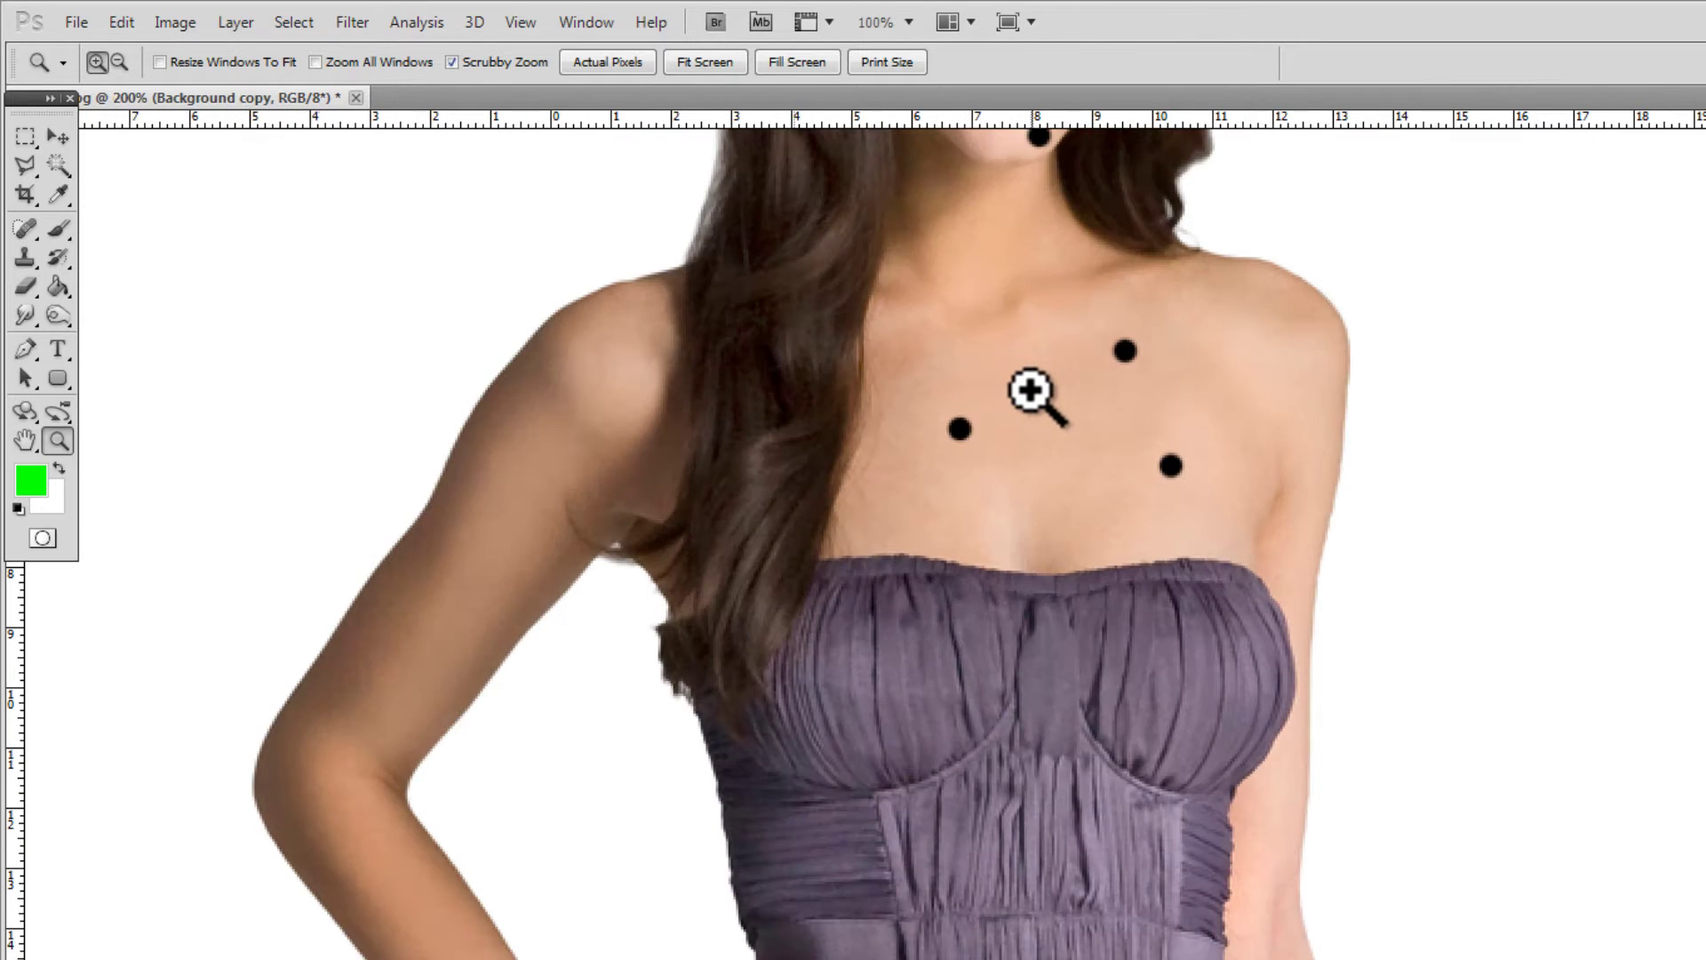
click(1054, 366)
scroll(1049, 384, up, 2)
scroll(1051, 497, up, 3)
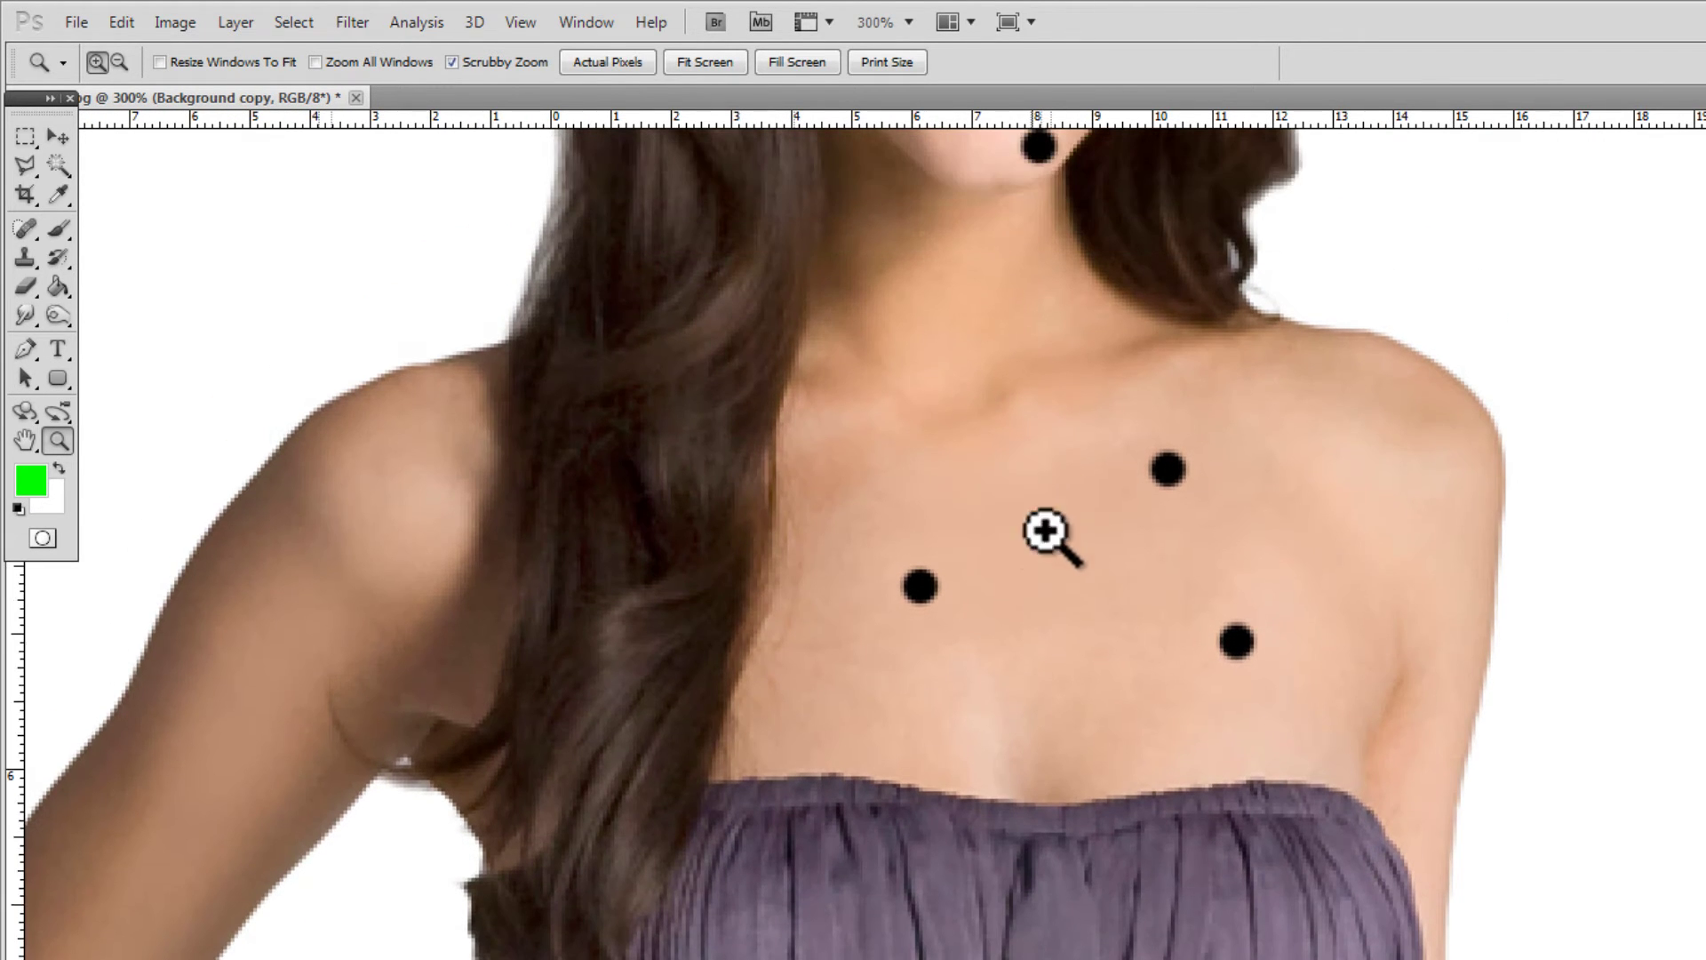
click(1059, 495)
click(1047, 576)
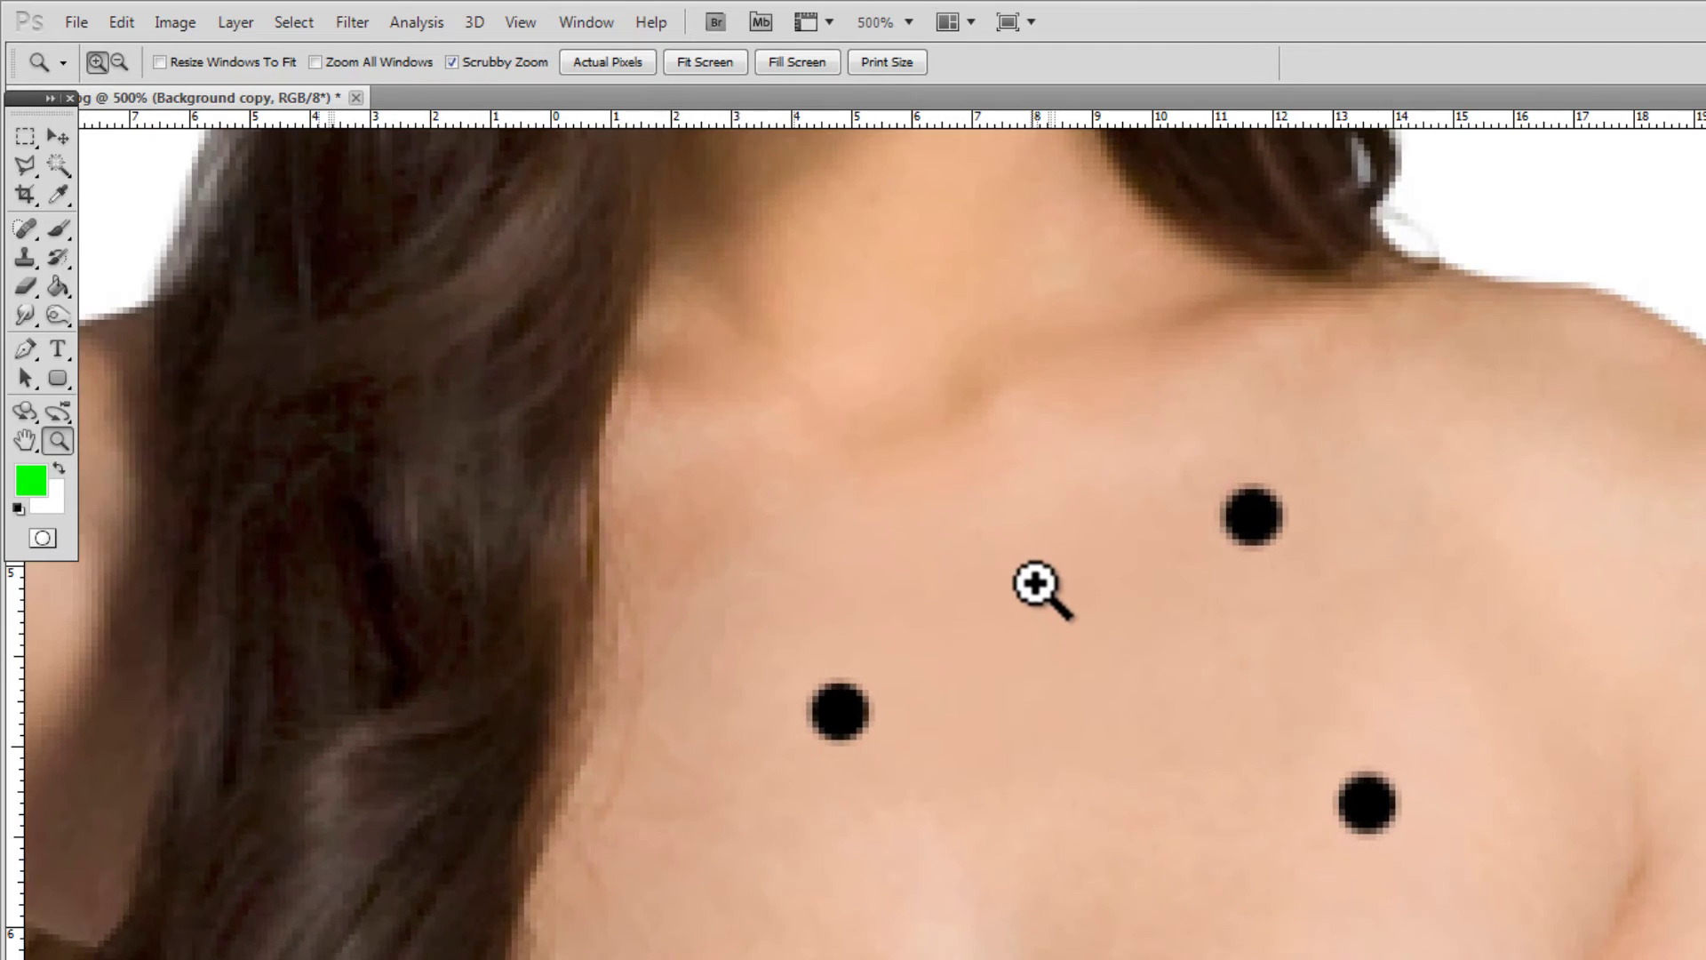
click(1037, 583)
alt+click(1014, 630)
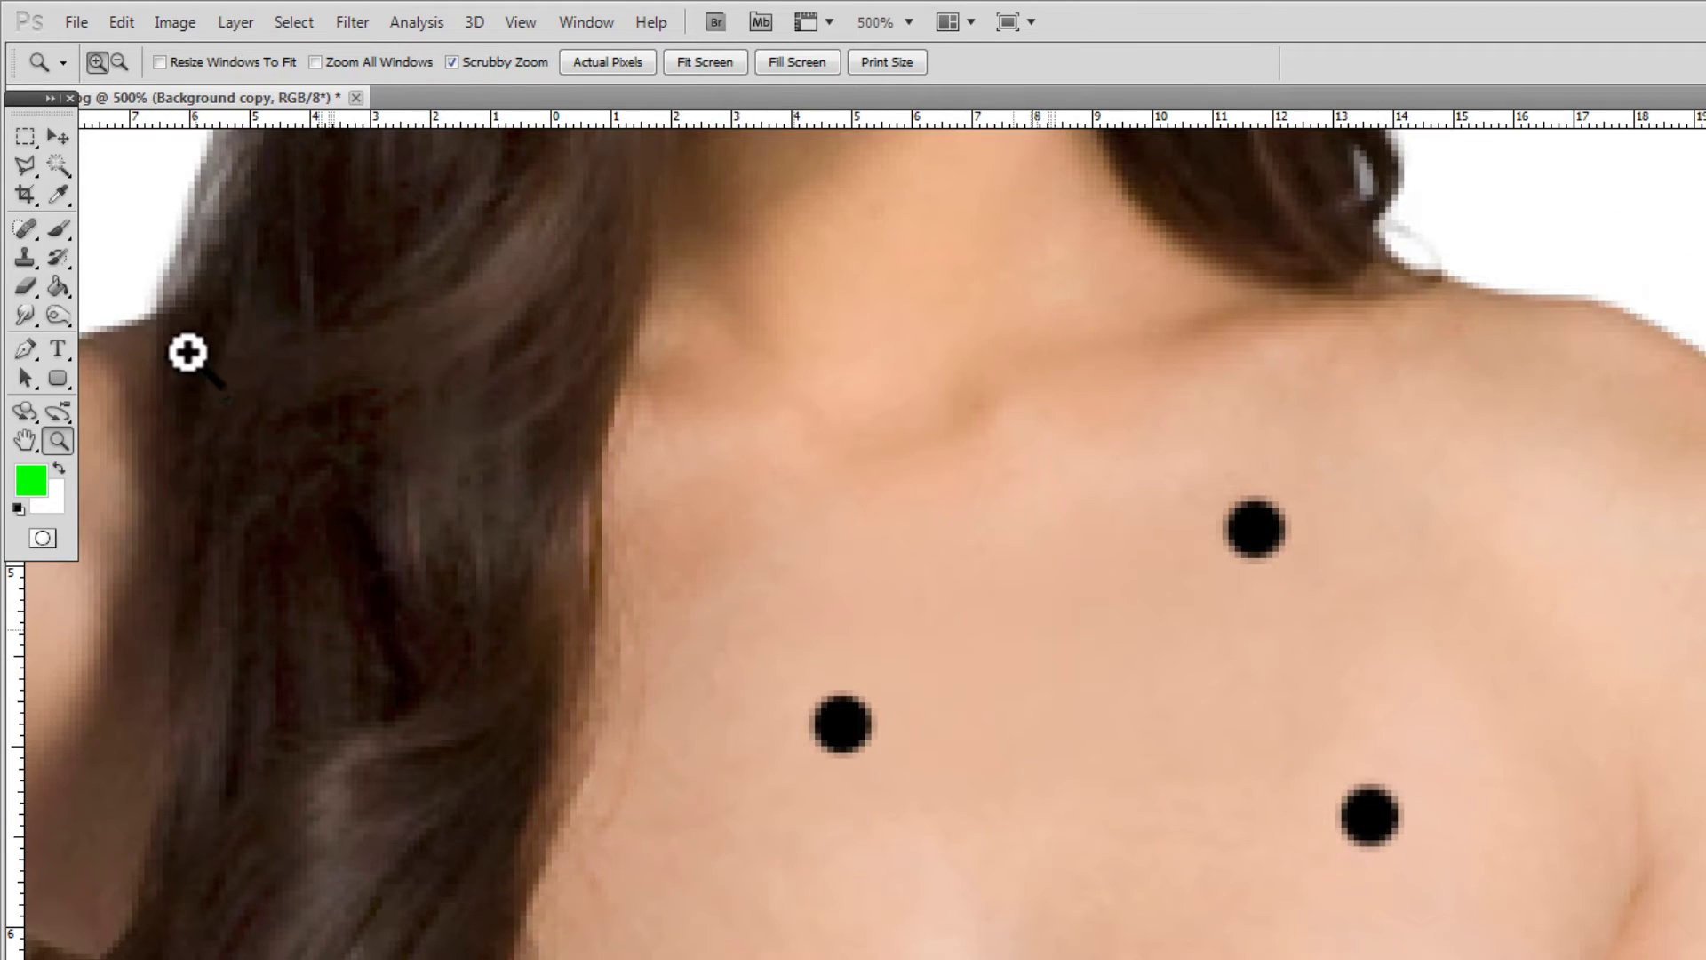
Choose the Spot Healing Brush and set its brush size to 5 px
drag(27, 229, 133, 229)
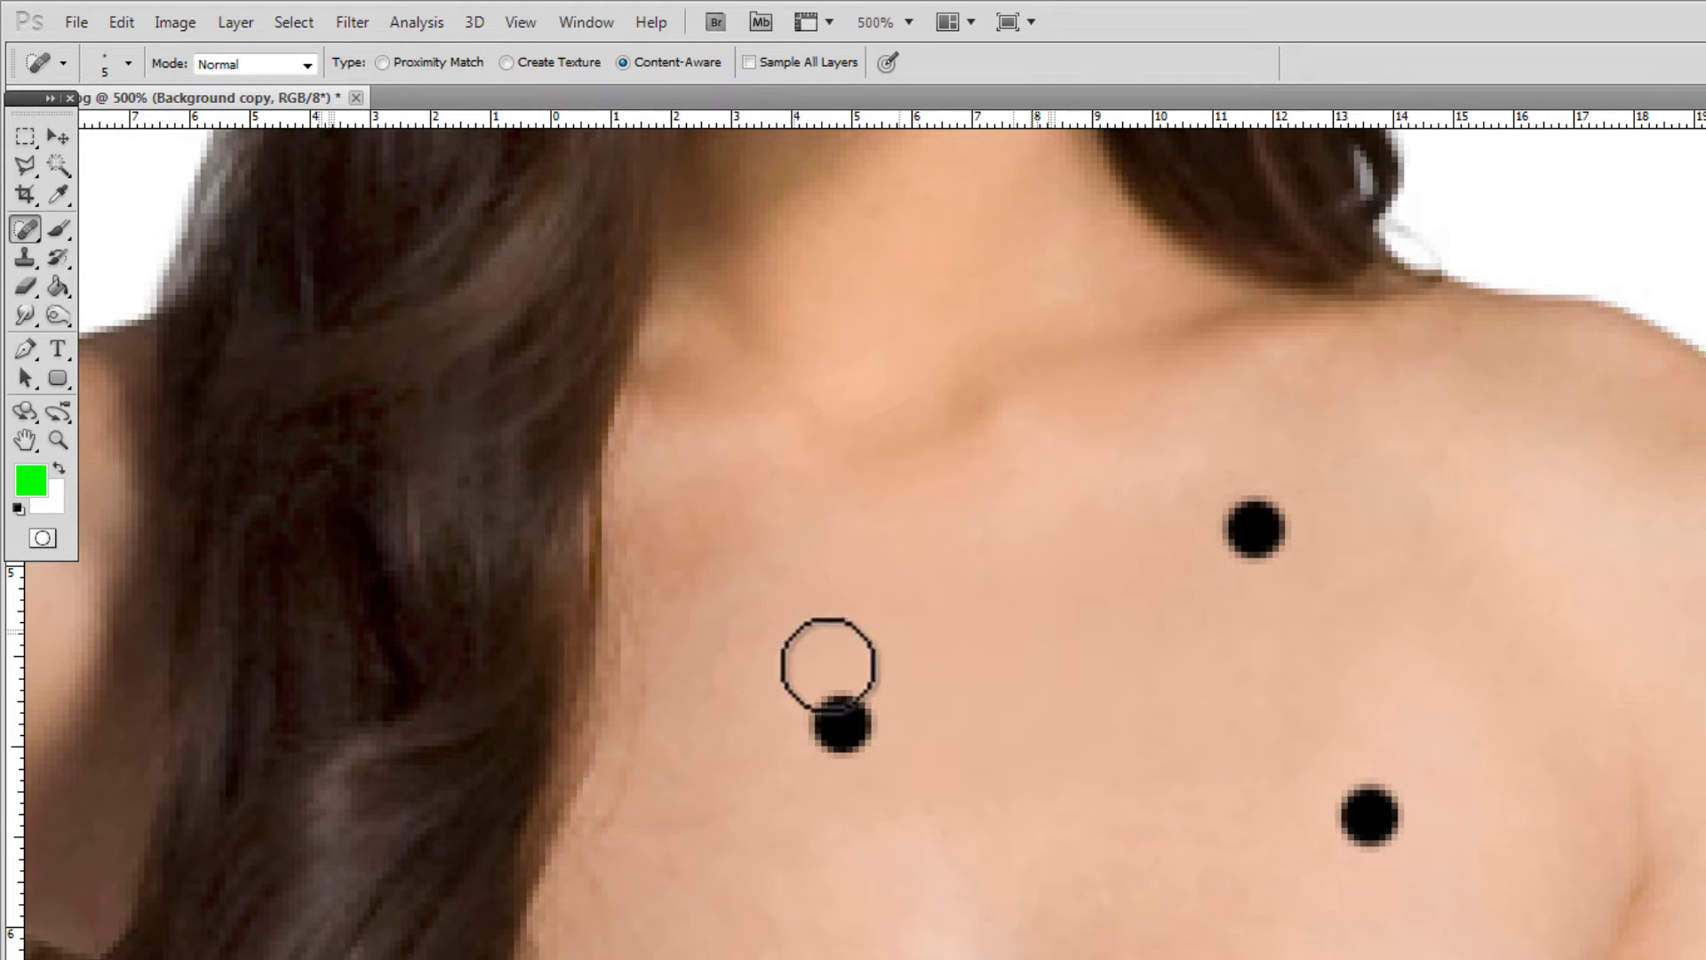
click(129, 64)
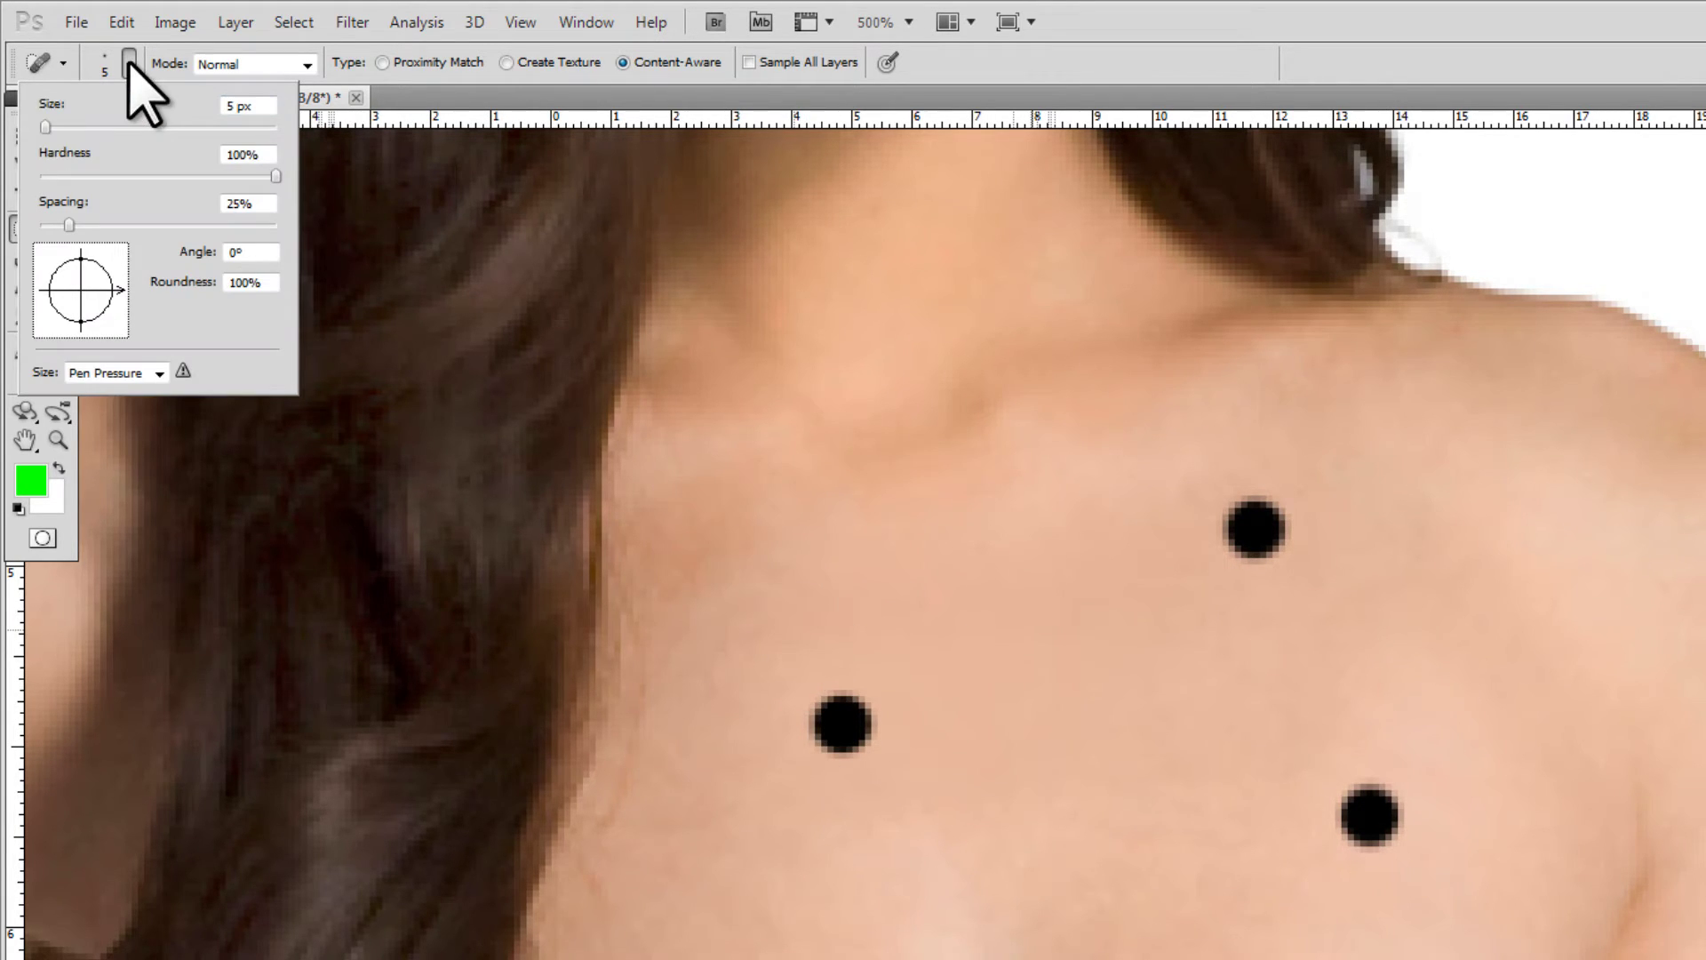
mouse_move(45, 127)
mouse_down()
mouse_move(115, 160)
mouse_move(129, 127)
mouse_up()
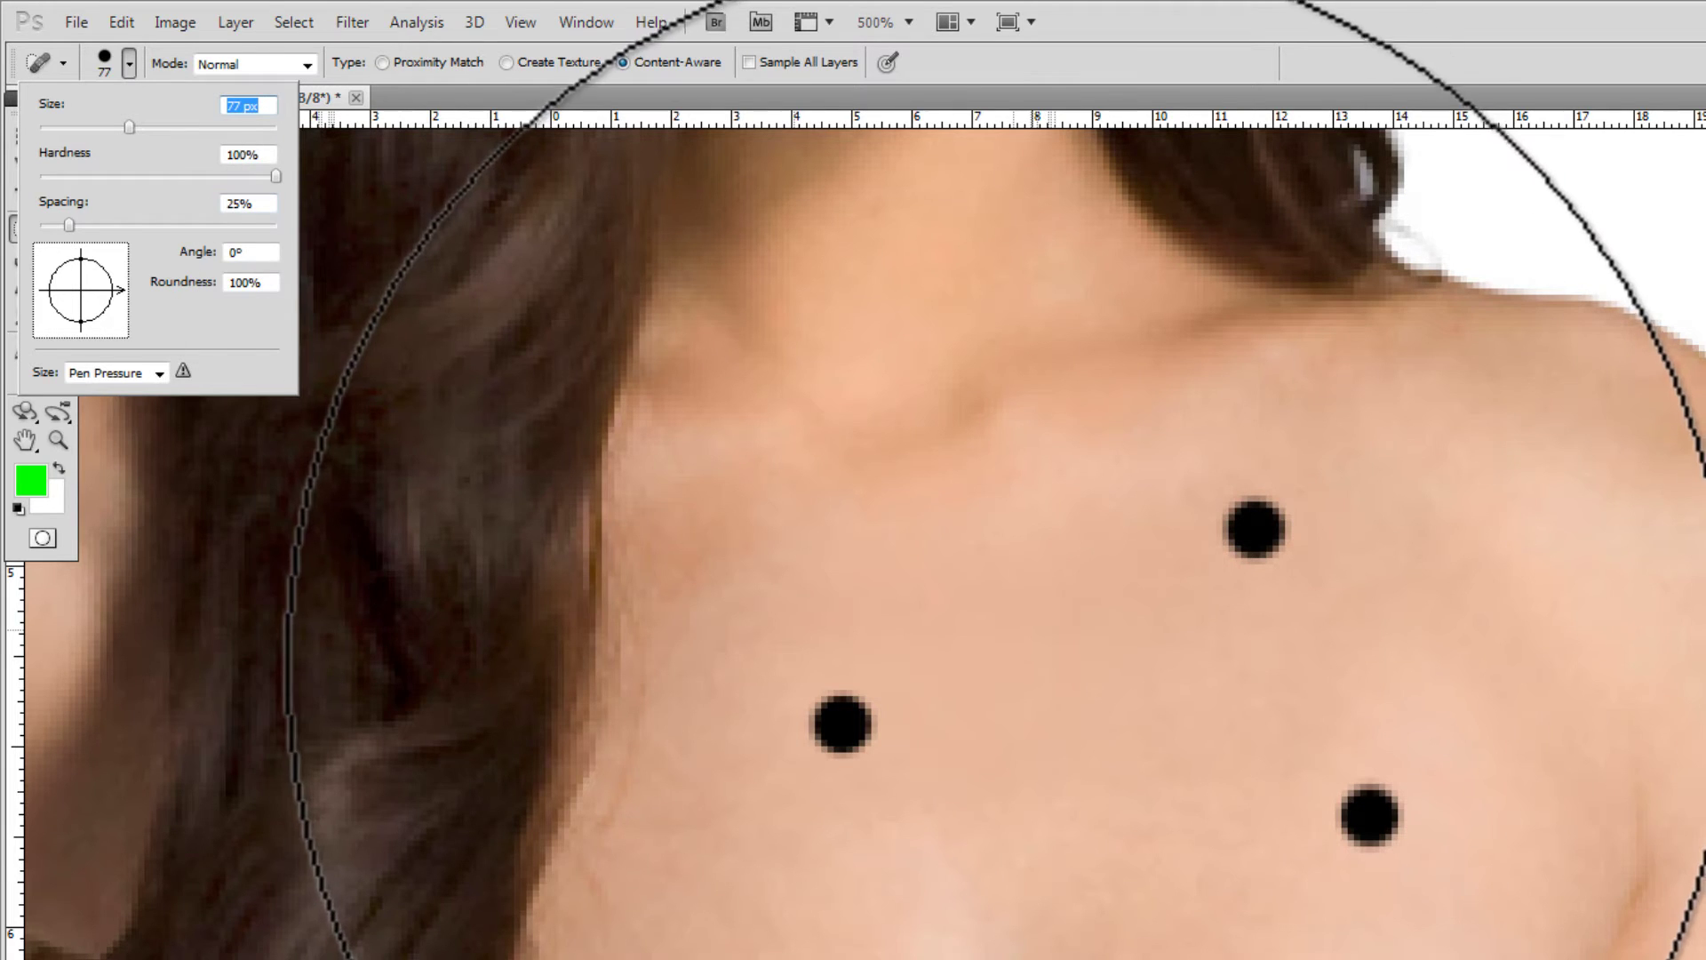
click(58, 127)
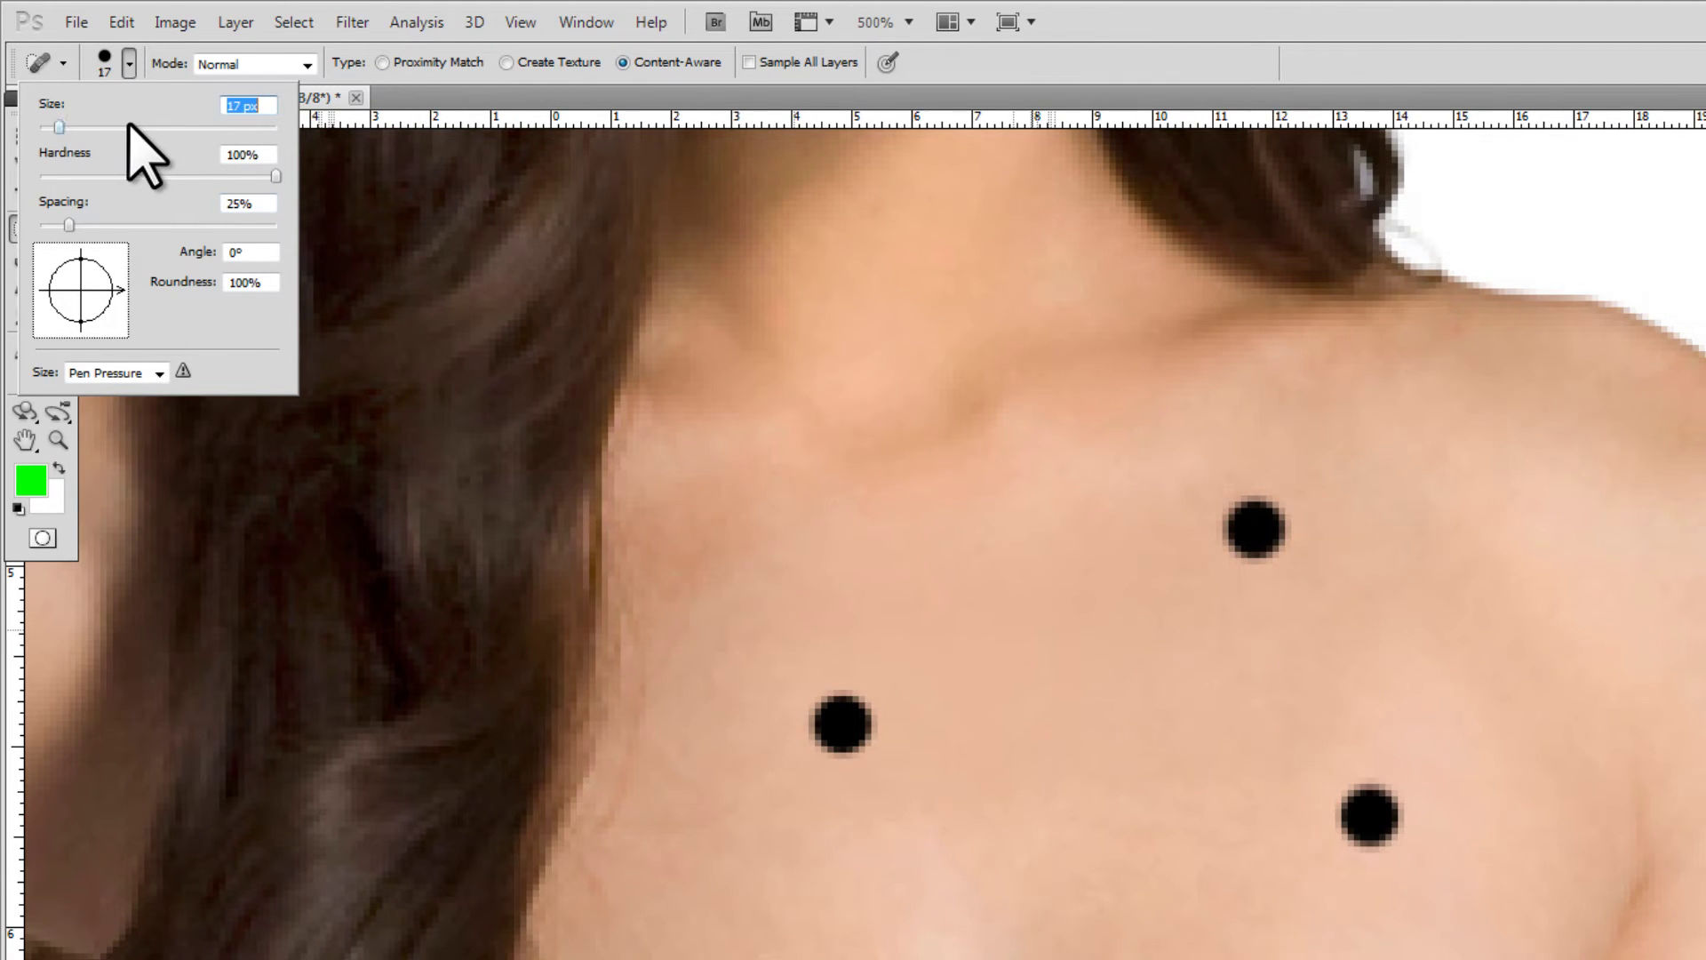
text(5)
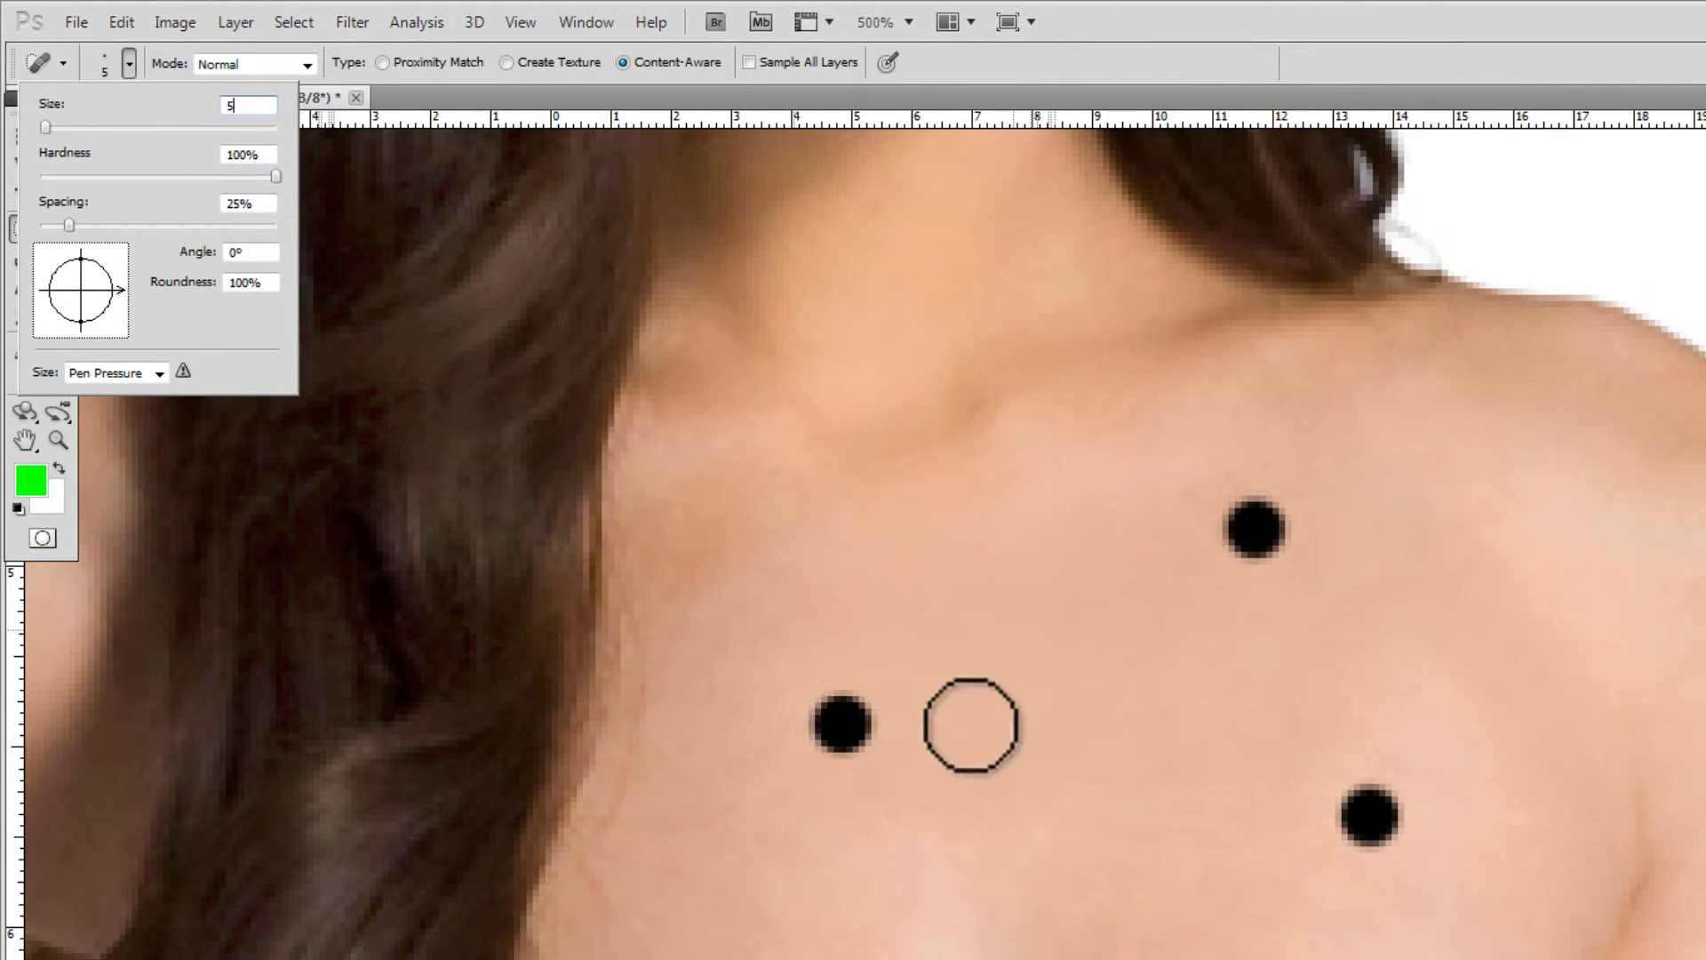
key(Return)
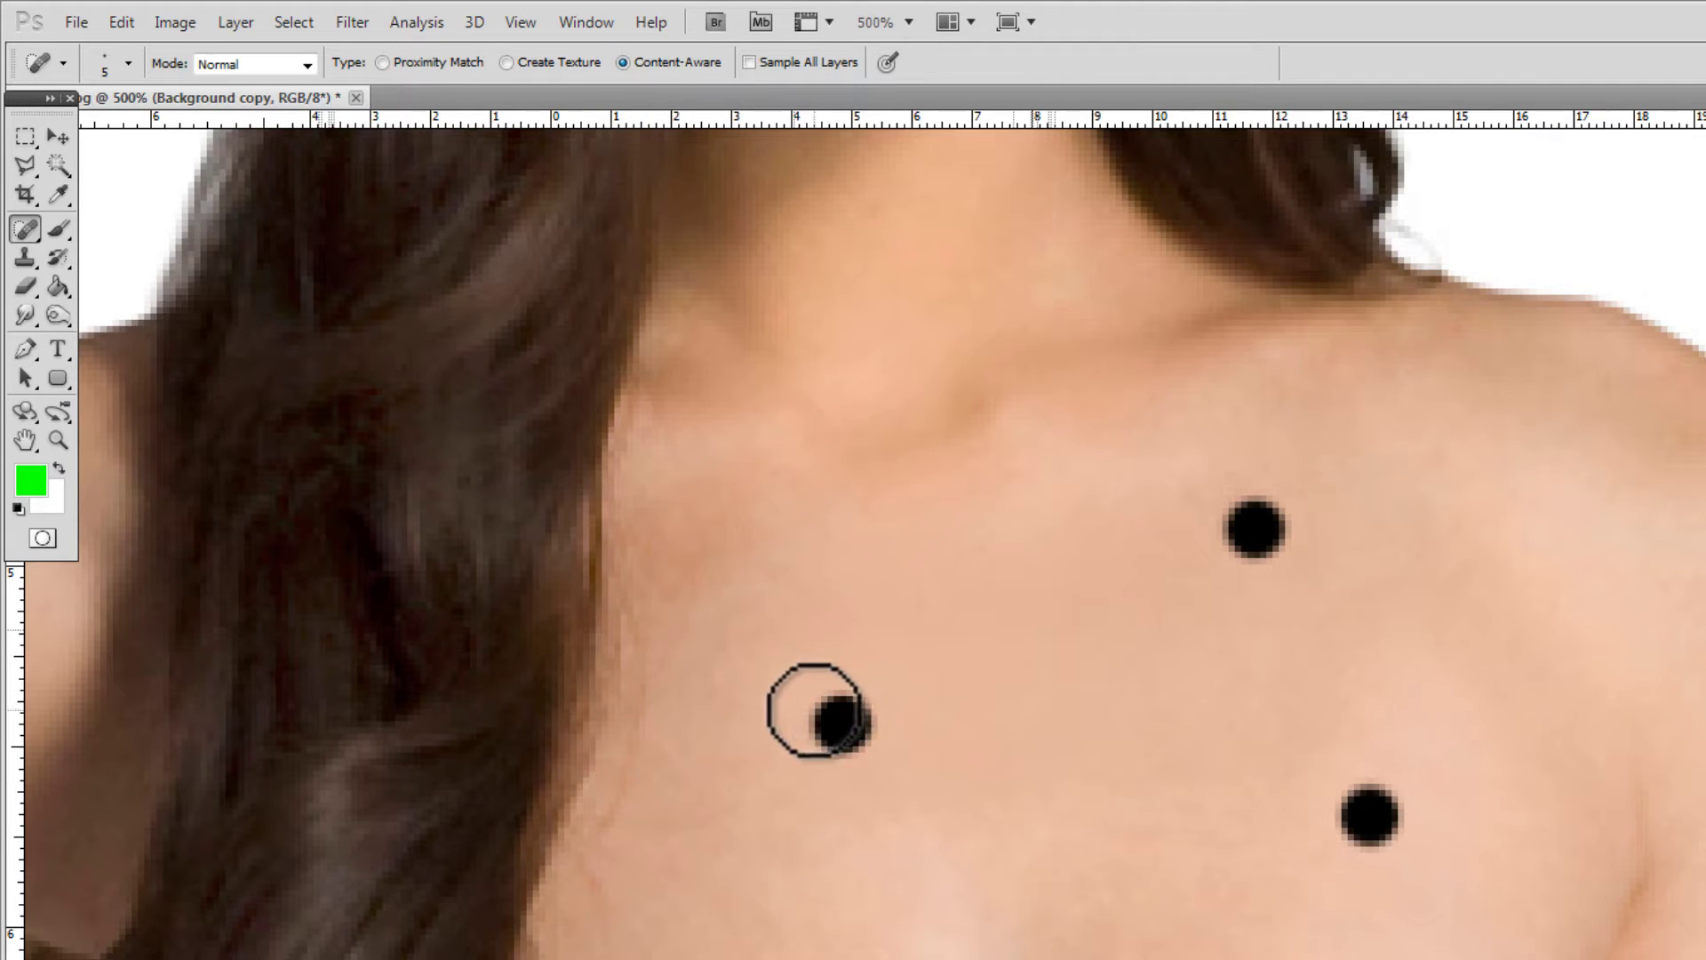
Heal away the left and upper black dots on the chest
mouse_move(815, 709)
mouse_down()
mouse_move(859, 703)
mouse_move(814, 732)
mouse_move(881, 732)
mouse_move(822, 733)
mouse_up()
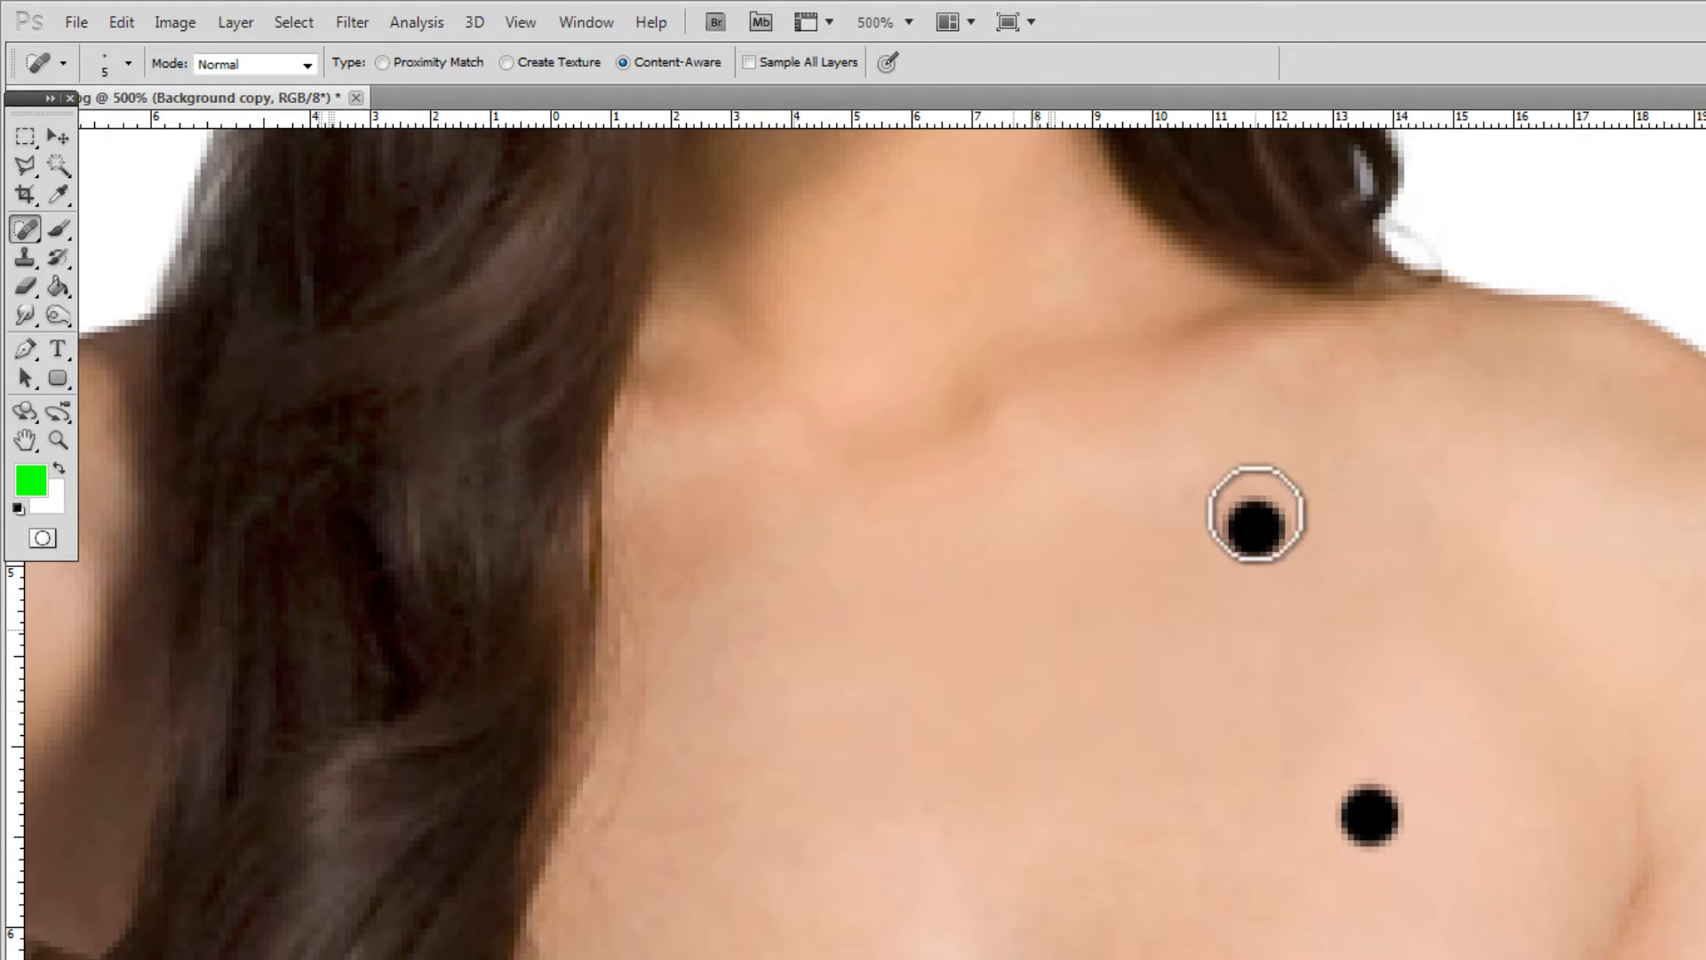
mouse_move(1257, 502)
mouse_down()
mouse_move(1226, 492)
mouse_move(1192, 510)
mouse_move(1269, 499)
mouse_move(1215, 518)
mouse_move(1283, 514)
mouse_move(1227, 557)
mouse_move(1276, 521)
mouse_up()
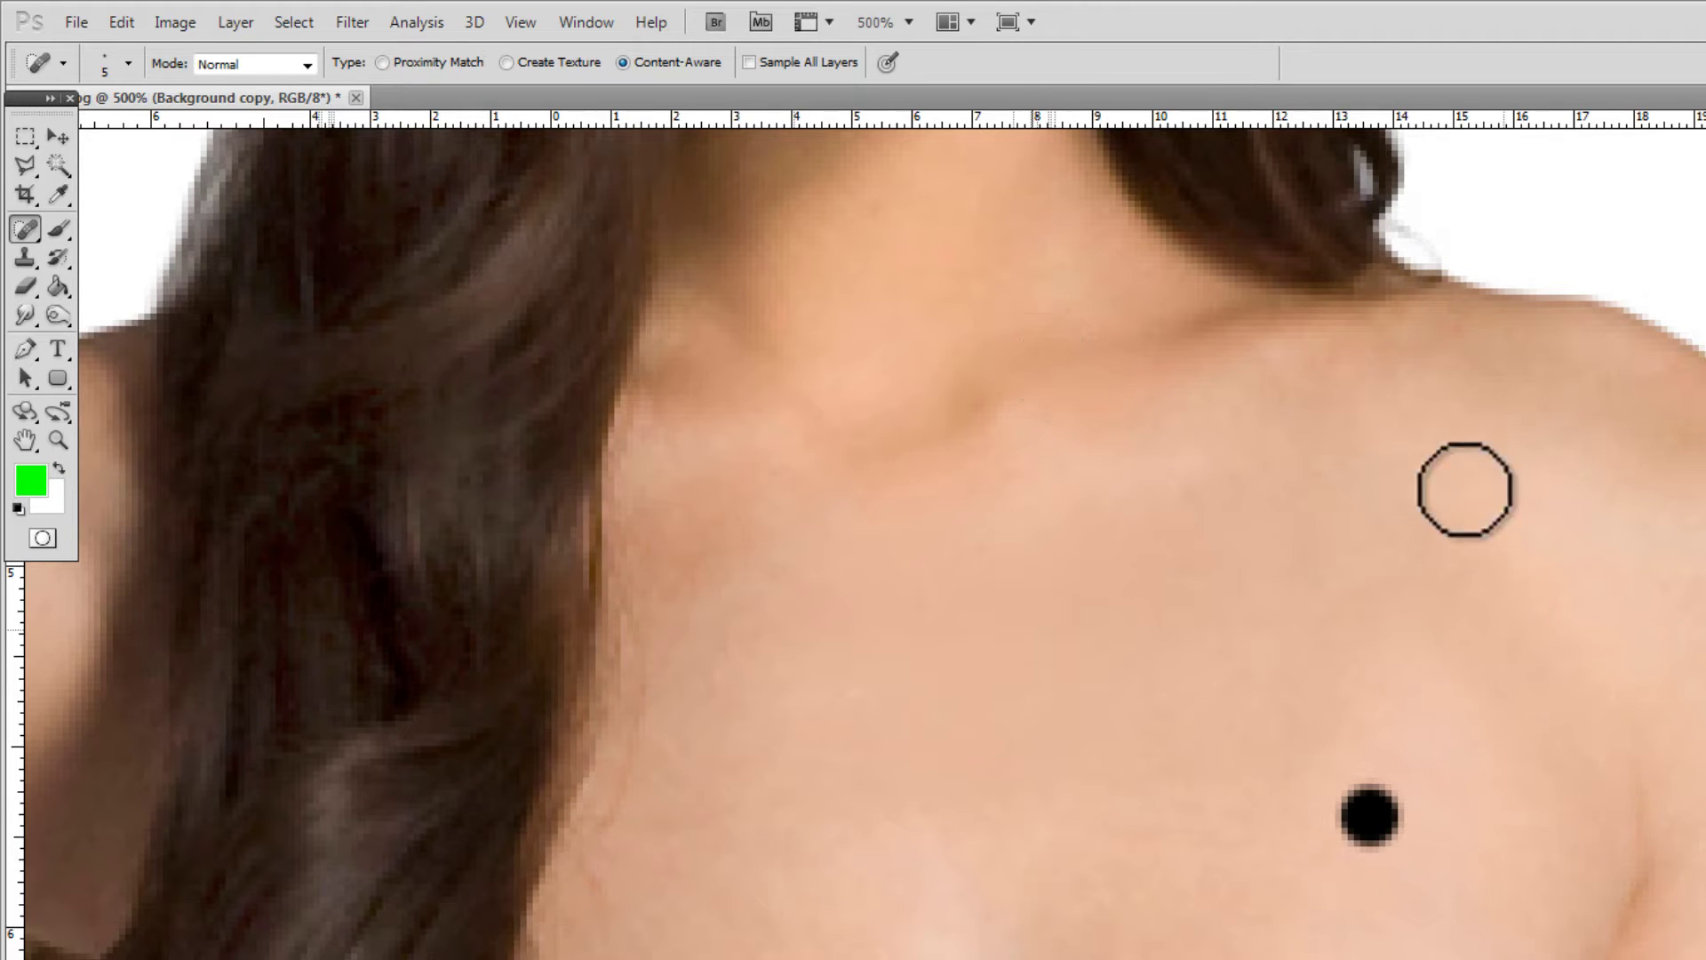
right_click(23, 233)
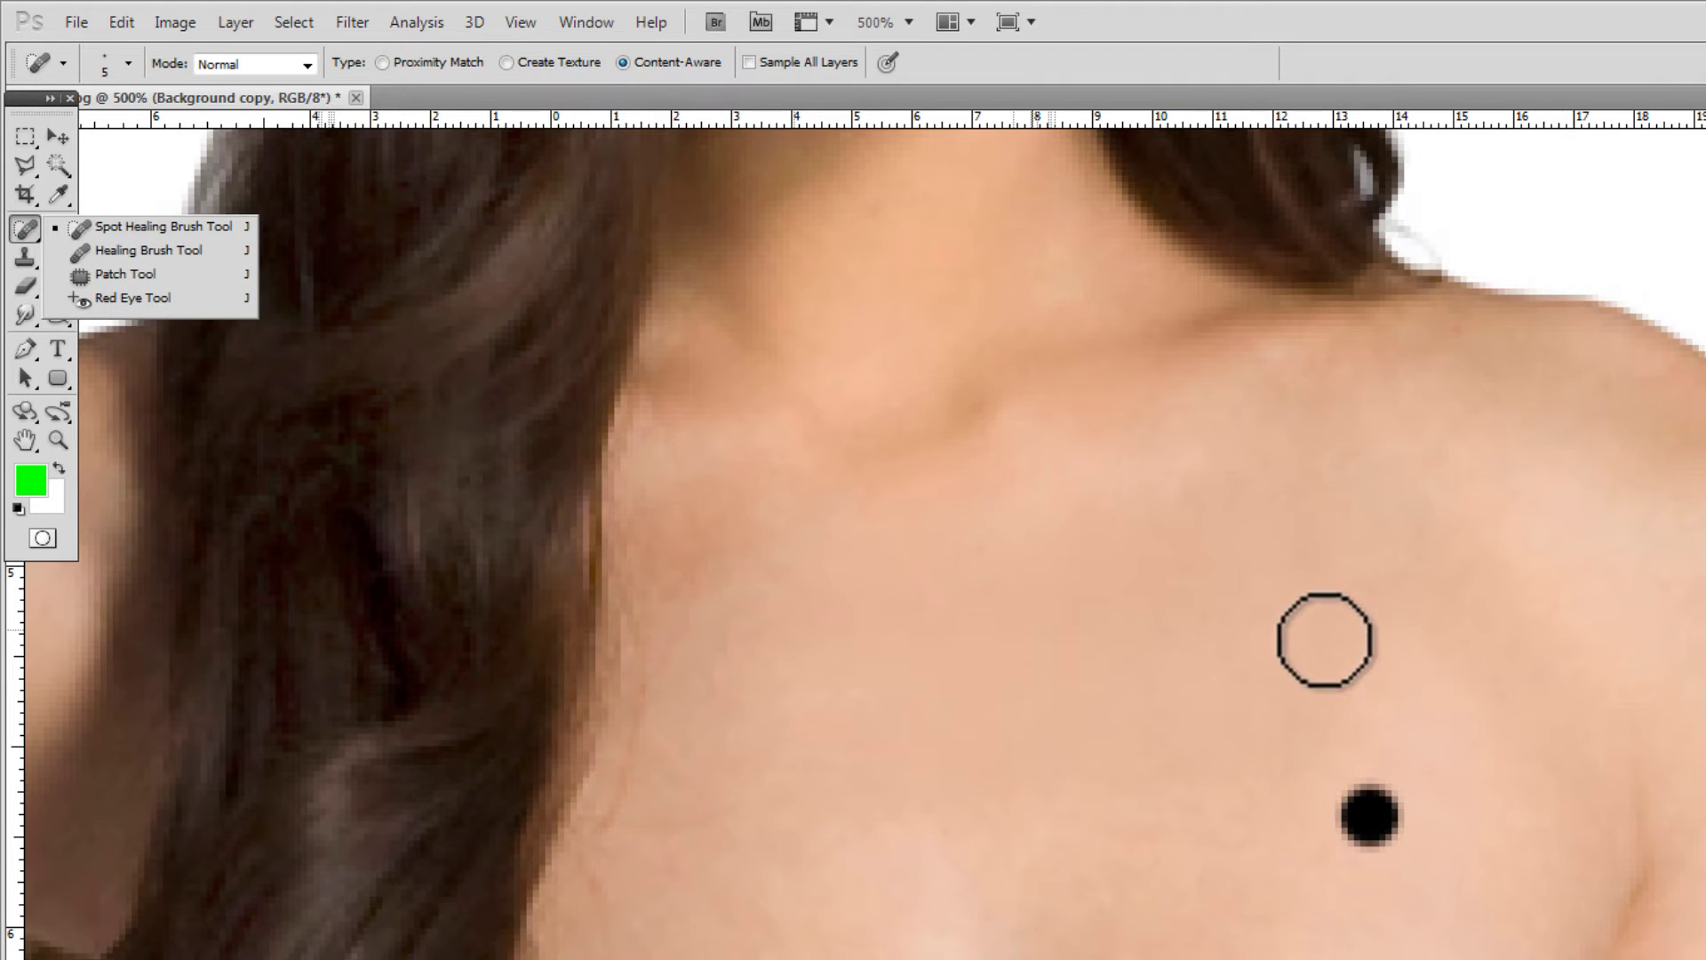
Clone Stamp clean skin sampled just above the last chest dot over that dot
click(25, 258)
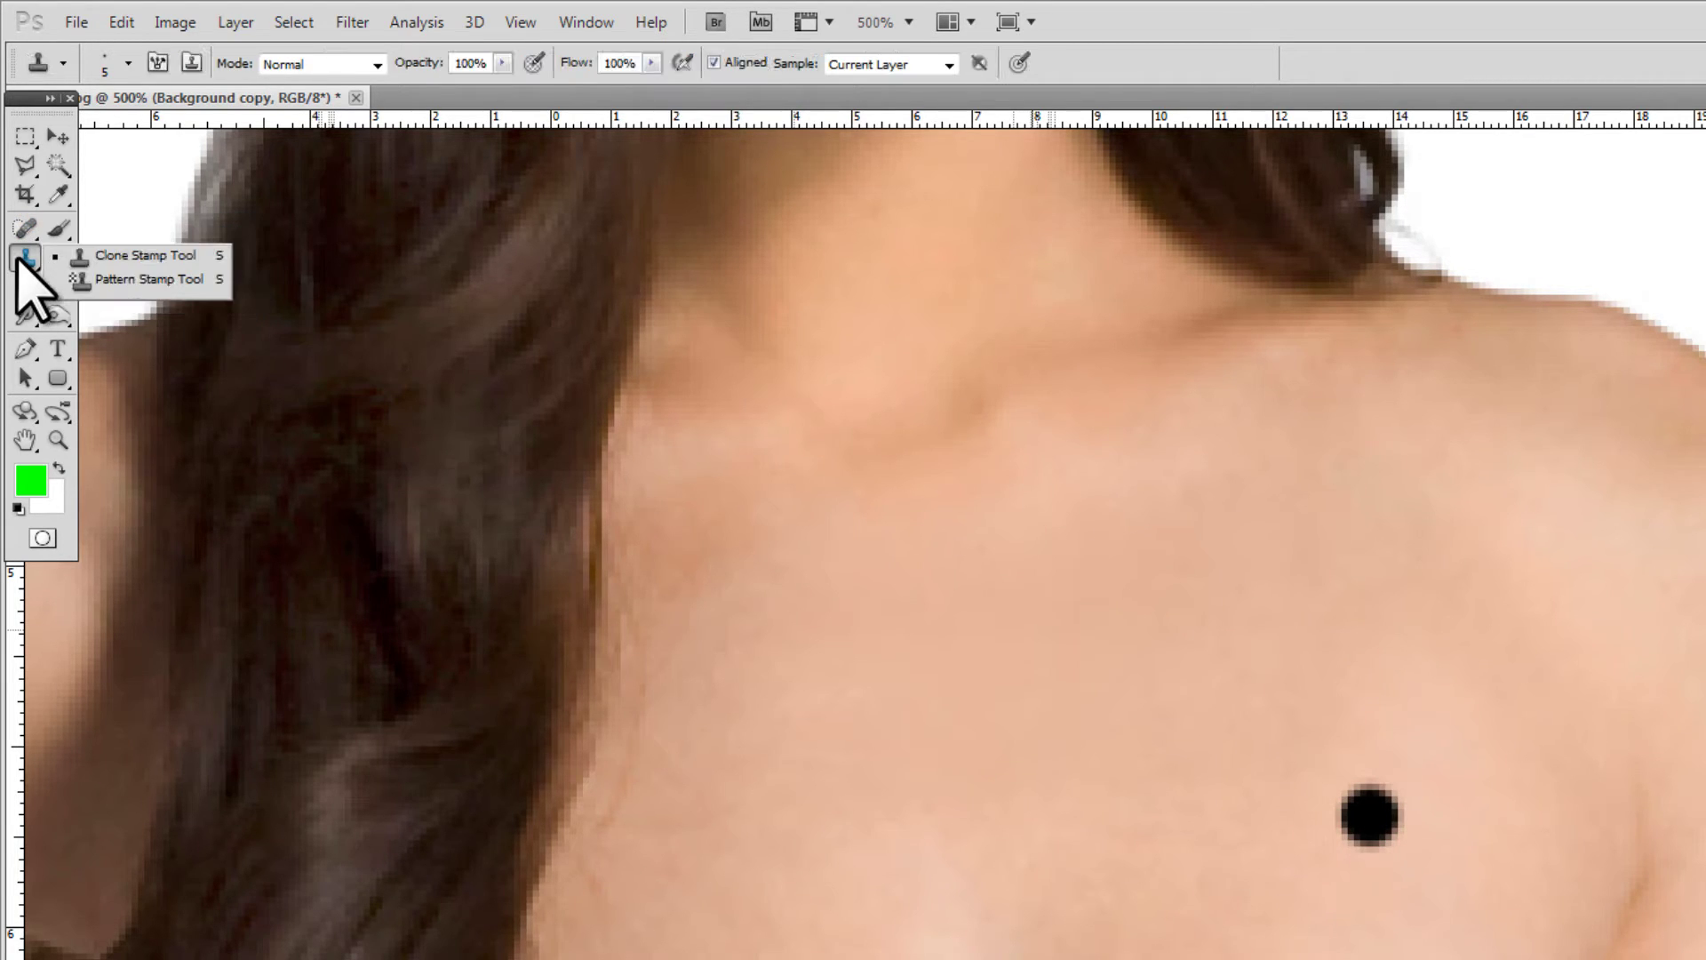
click(144, 259)
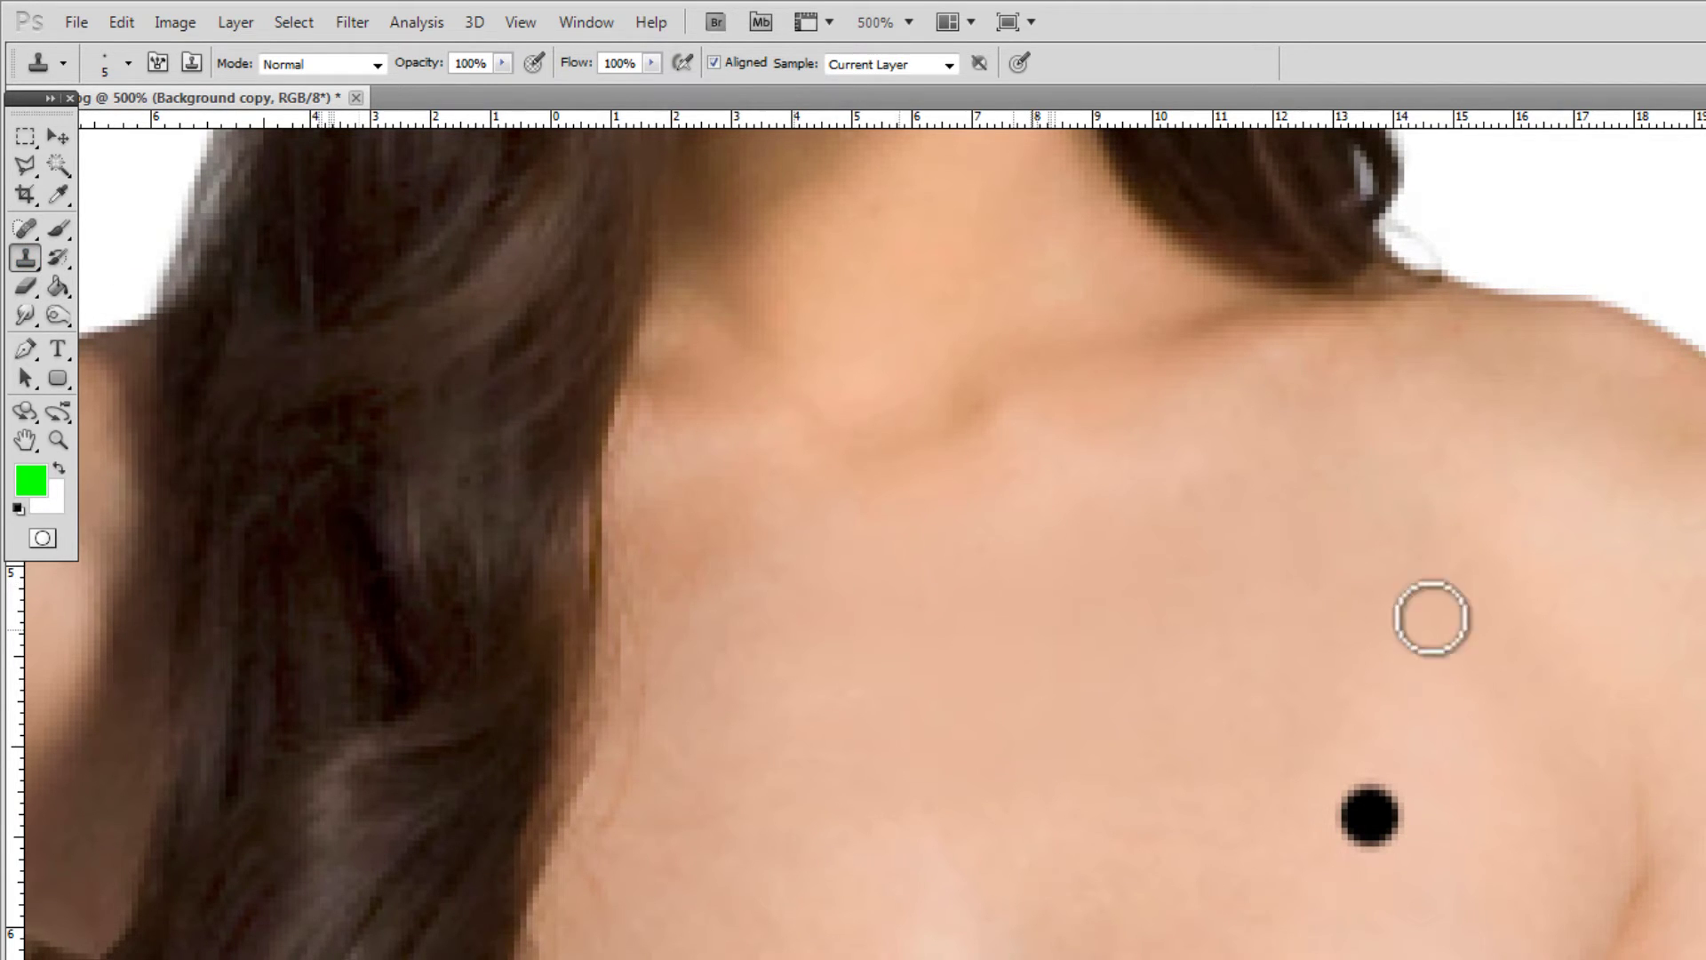
key(alt)
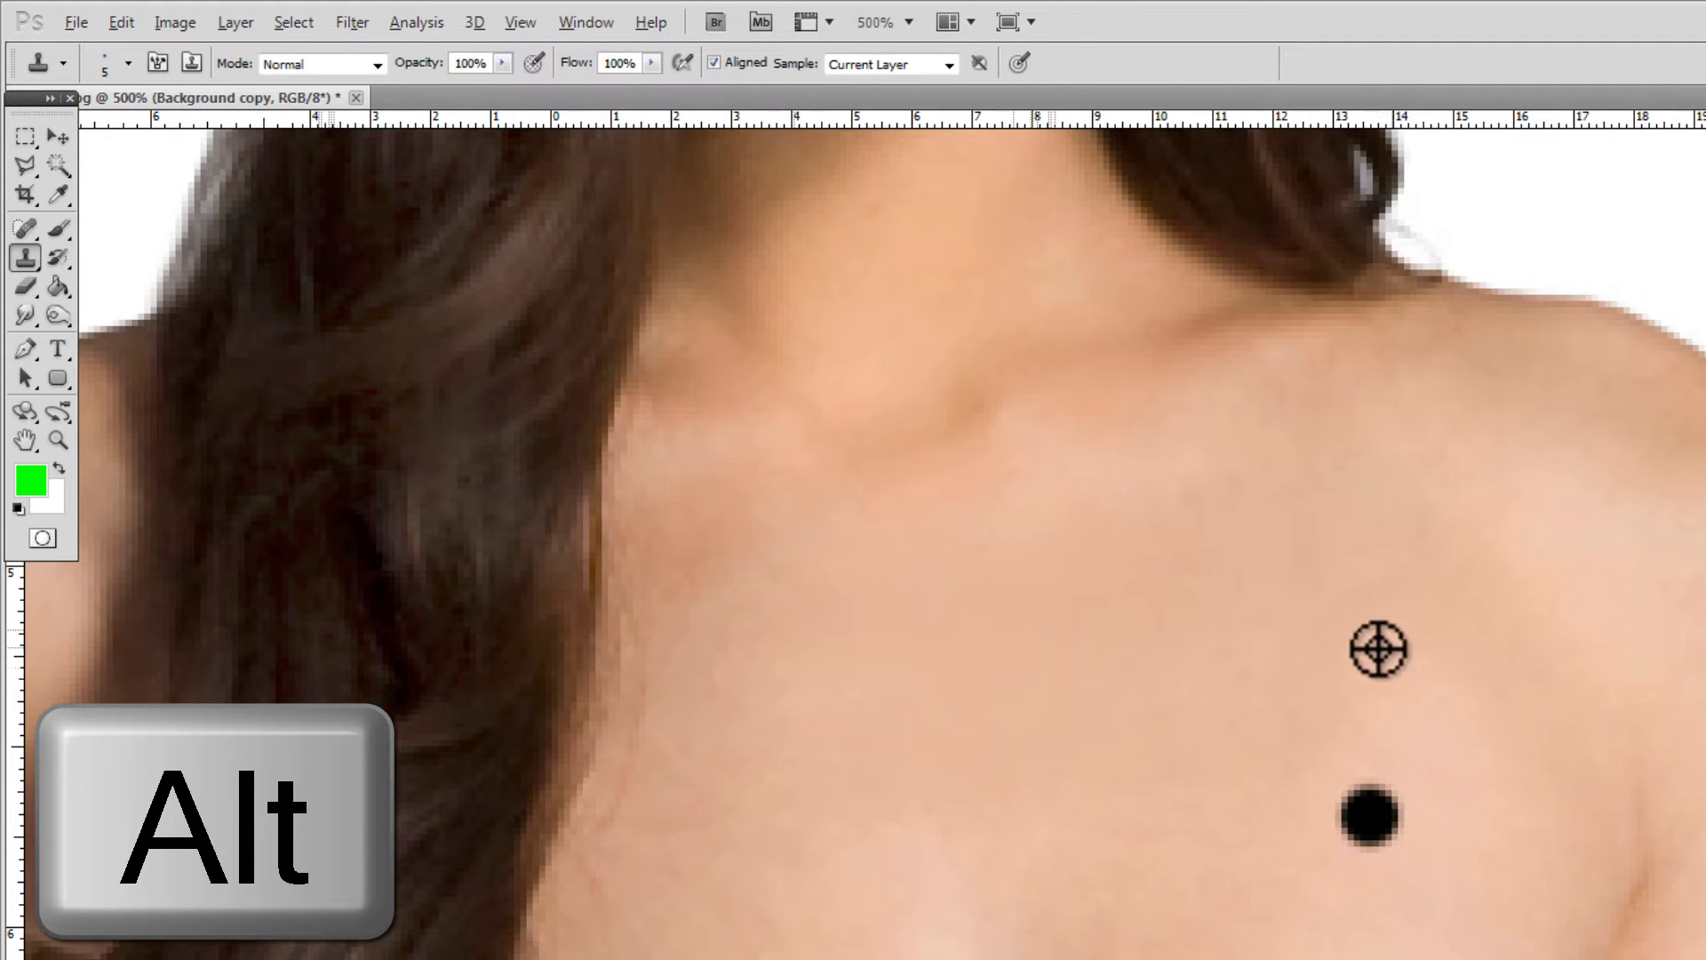
alt+click(1402, 663)
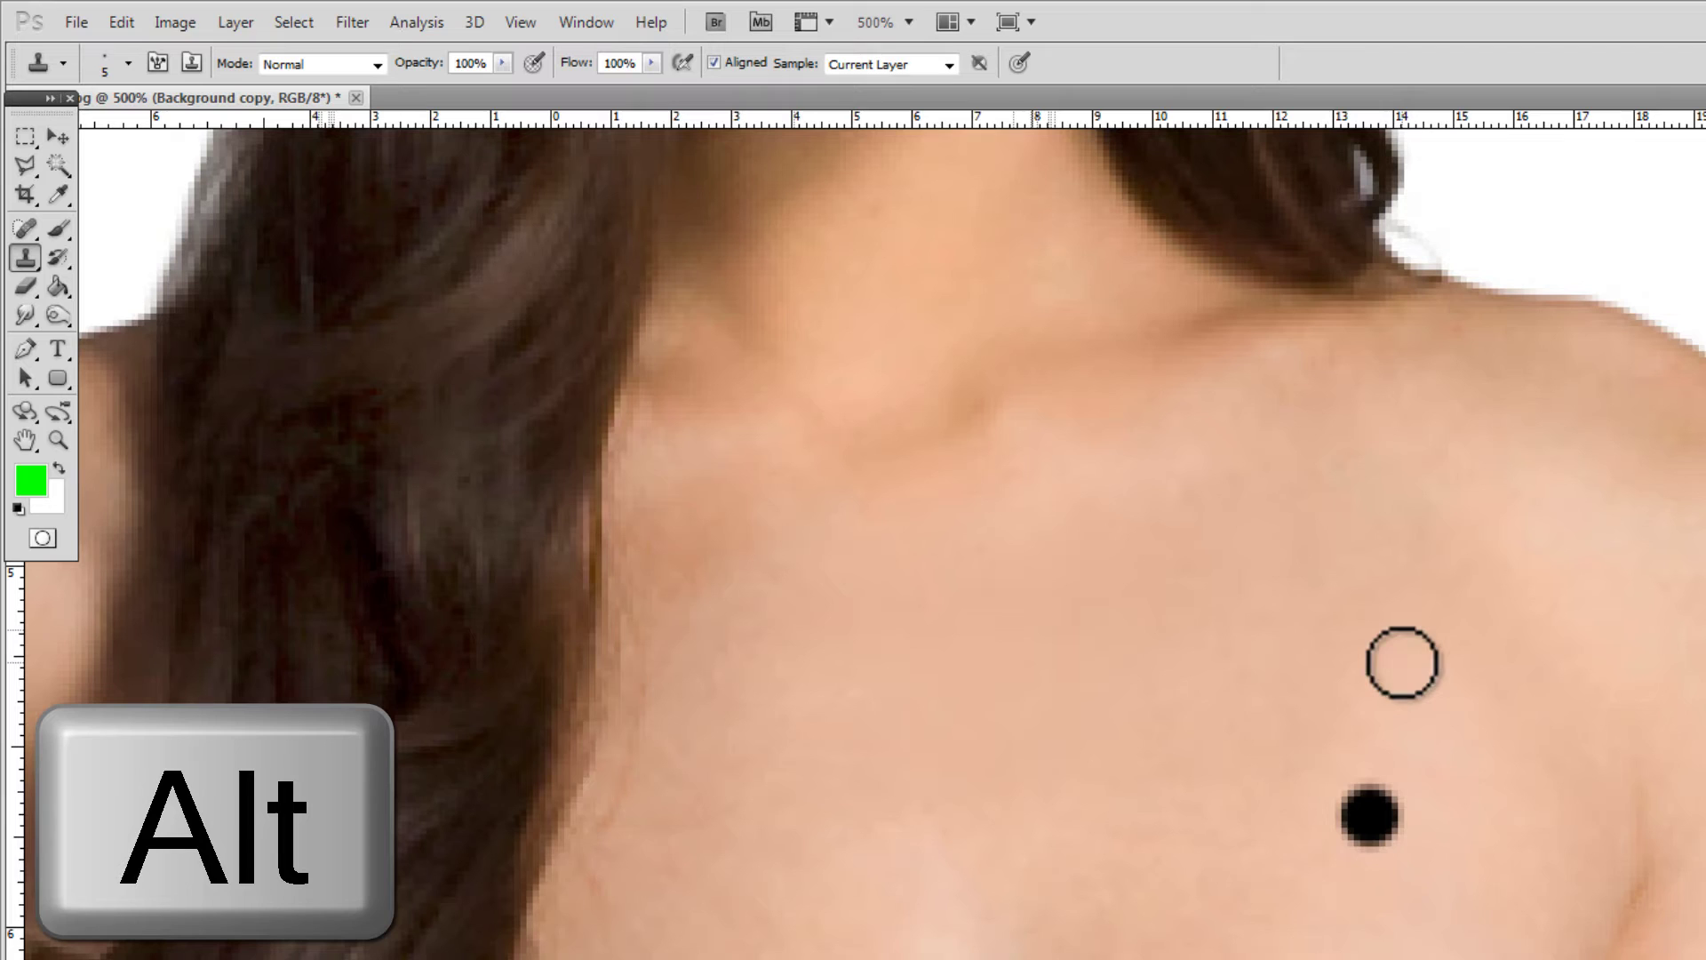
click(1342, 794)
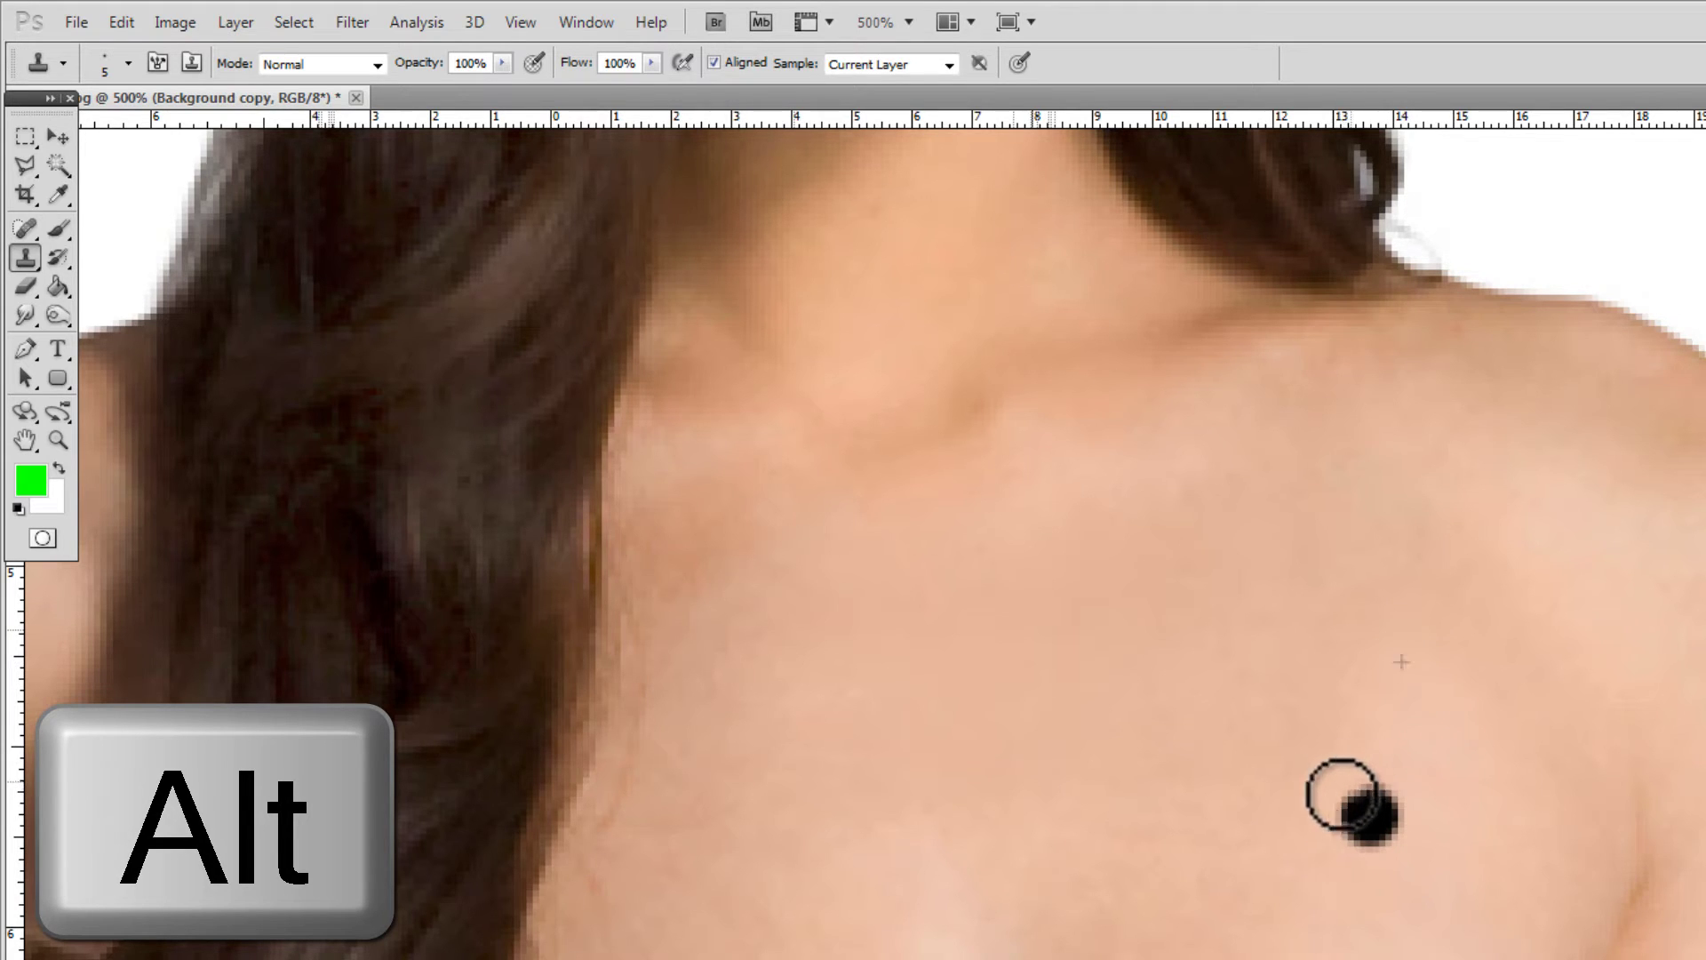
mouse_move(1342, 794)
mouse_down()
mouse_move(1367, 796)
mouse_move(1344, 830)
mouse_move(1387, 800)
mouse_move(1360, 812)
mouse_move(1360, 838)
mouse_move(1402, 808)
mouse_move(1363, 841)
mouse_move(1410, 808)
mouse_move(1360, 815)
mouse_move(1383, 789)
mouse_up()
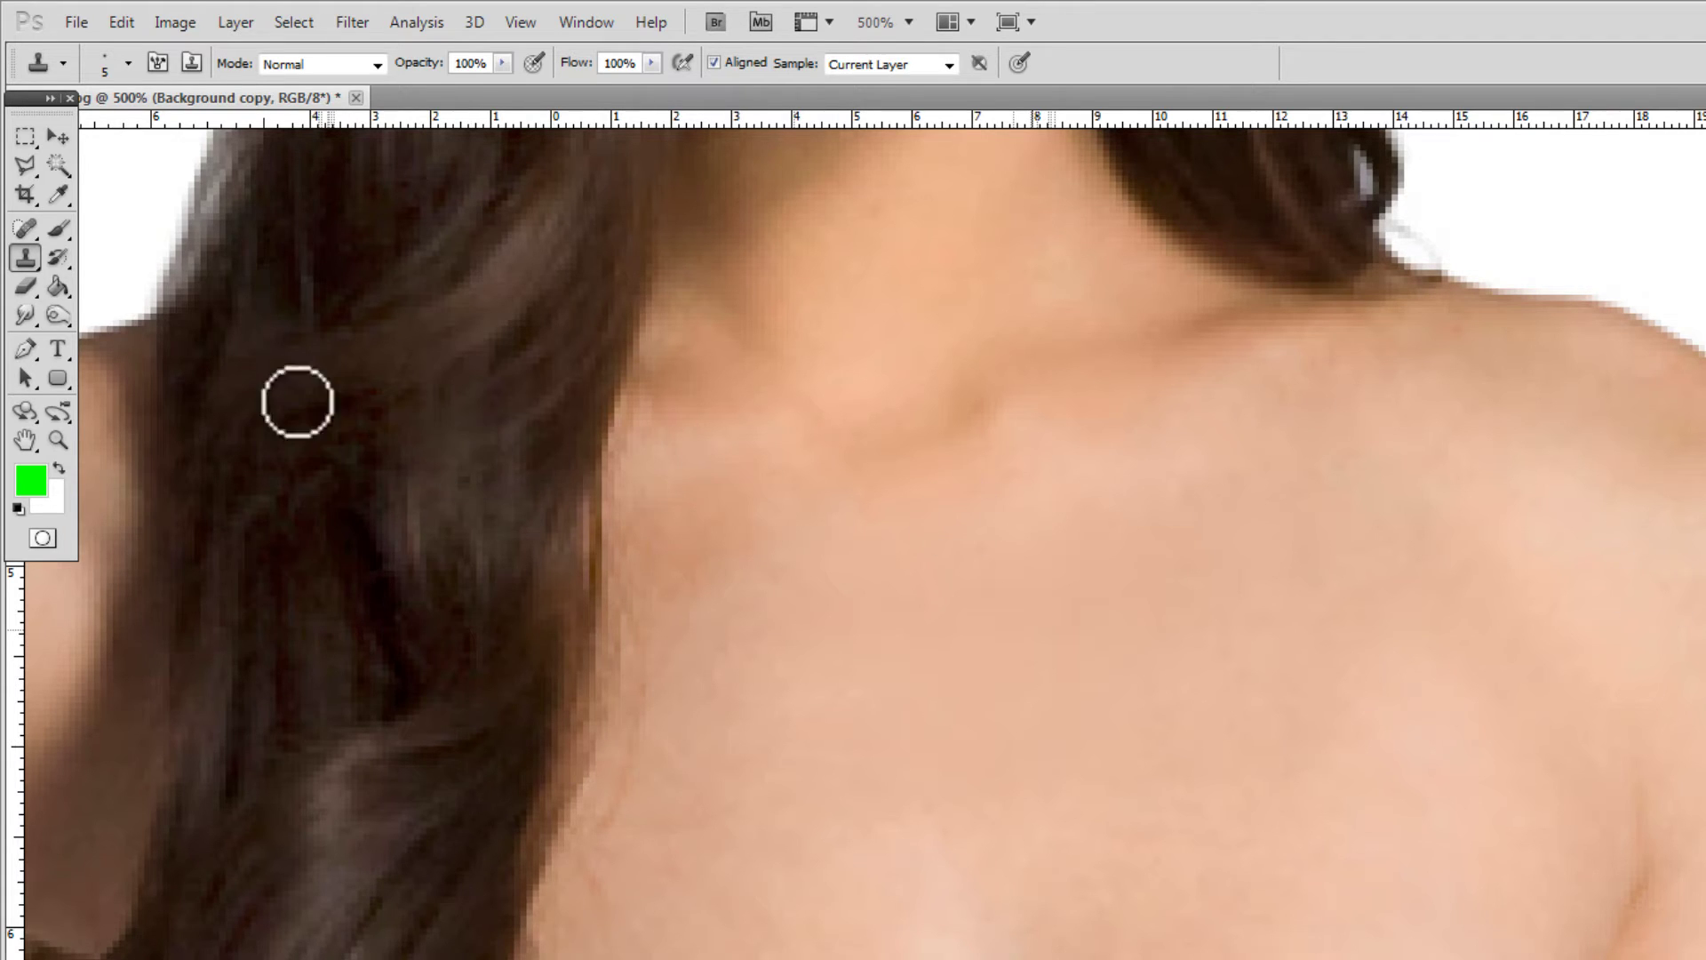
Smudge the forehead dots together into a lighter streak at 50% strength
click(24, 315)
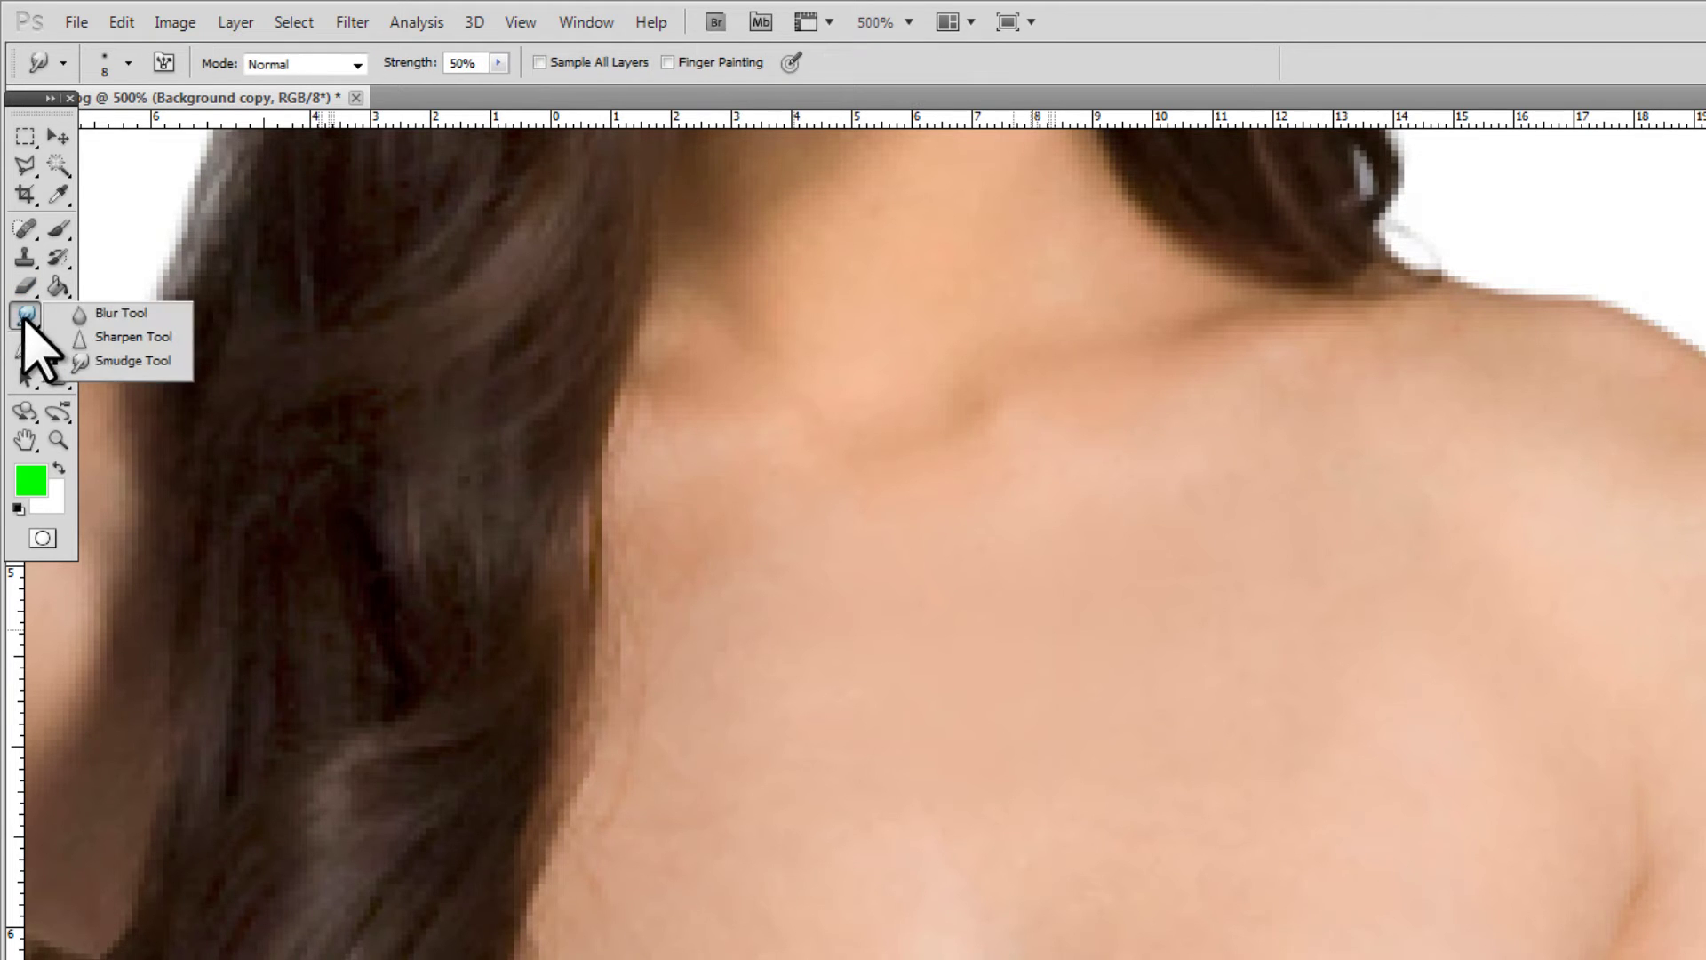
click(124, 361)
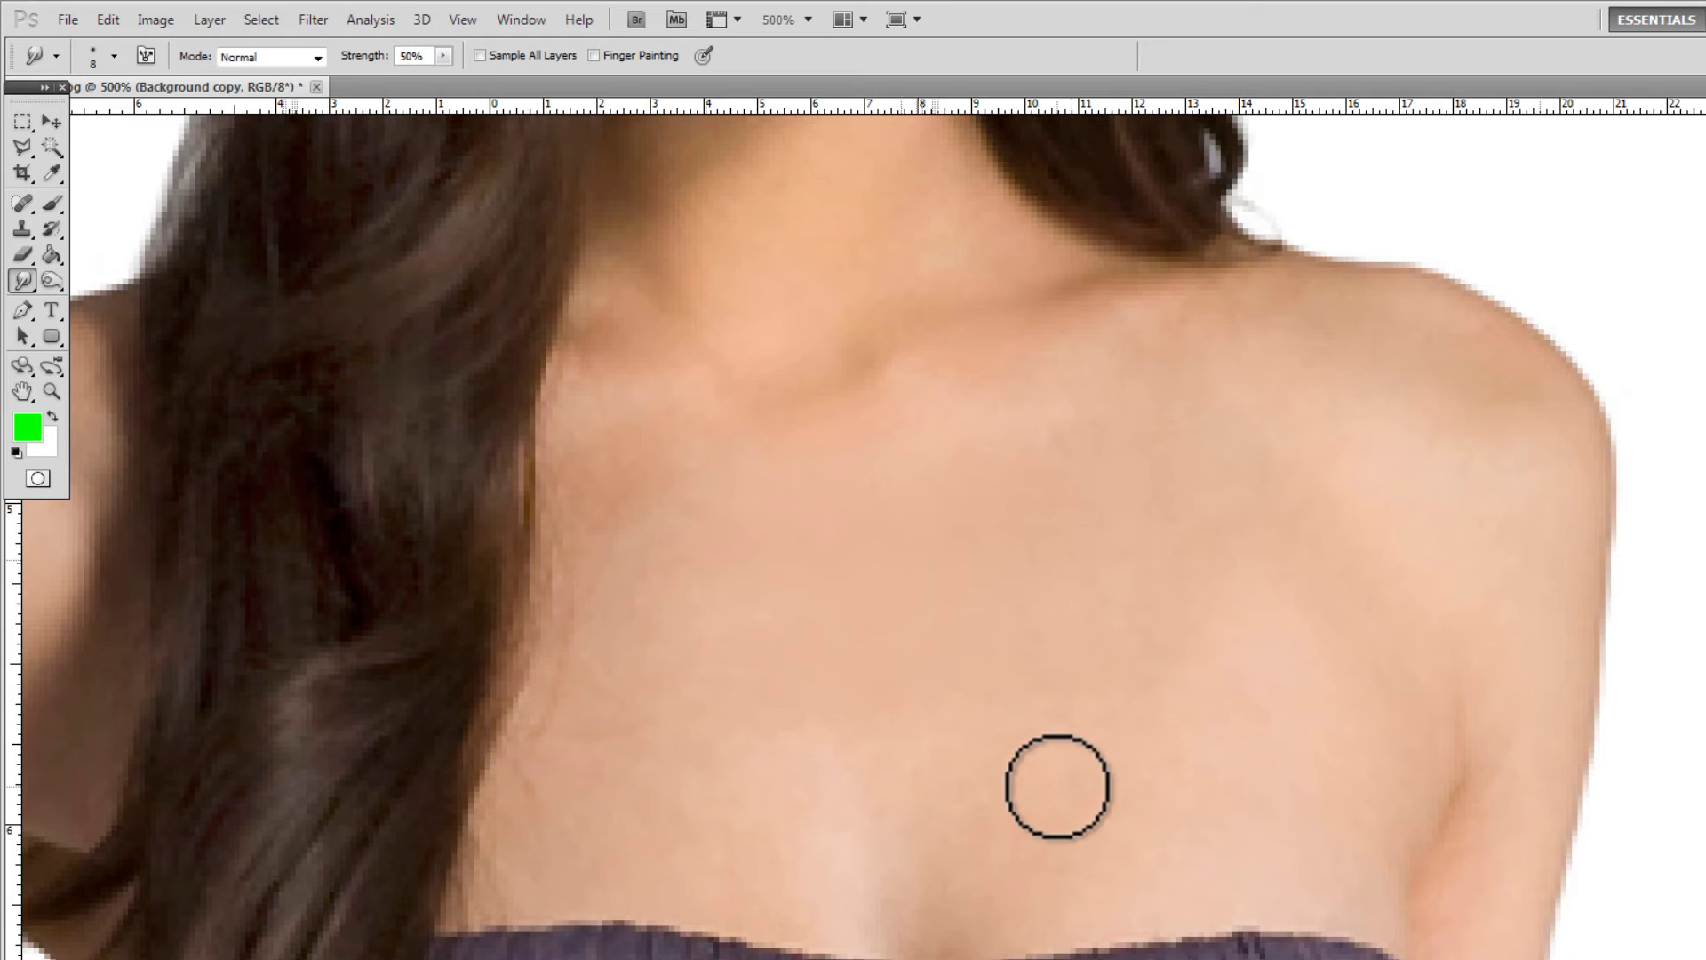
scroll(1049, 780, up, 3)
scroll(1051, 785, up, 5)
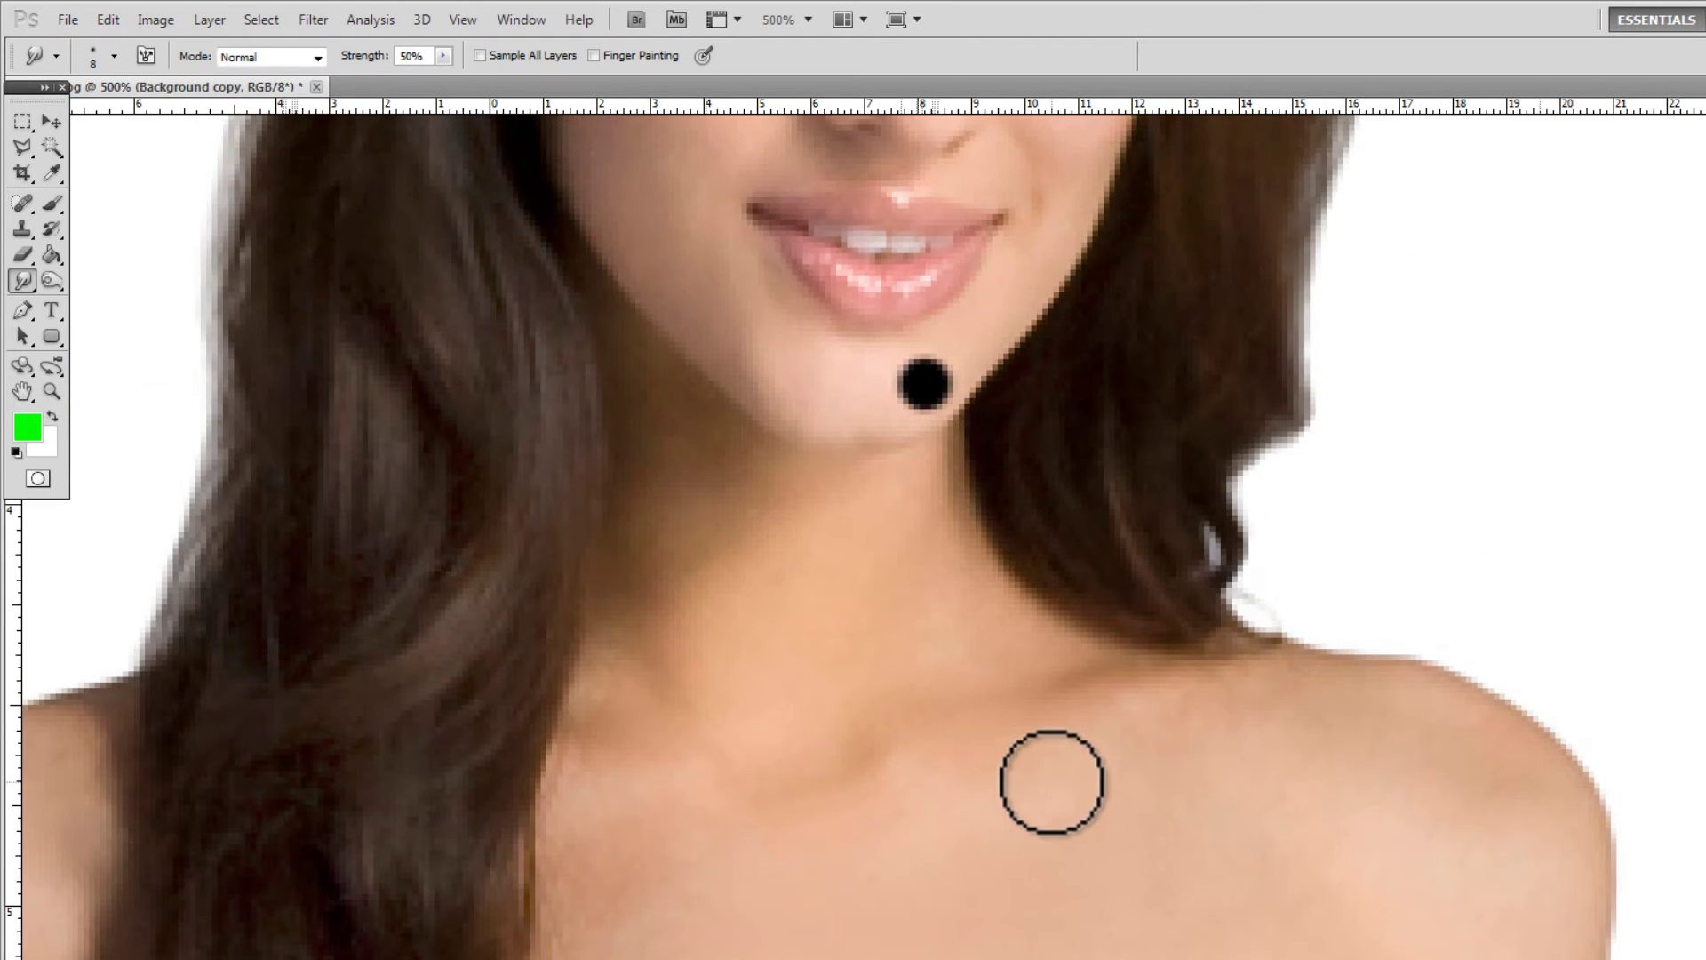
scroll(1045, 784, up, 5)
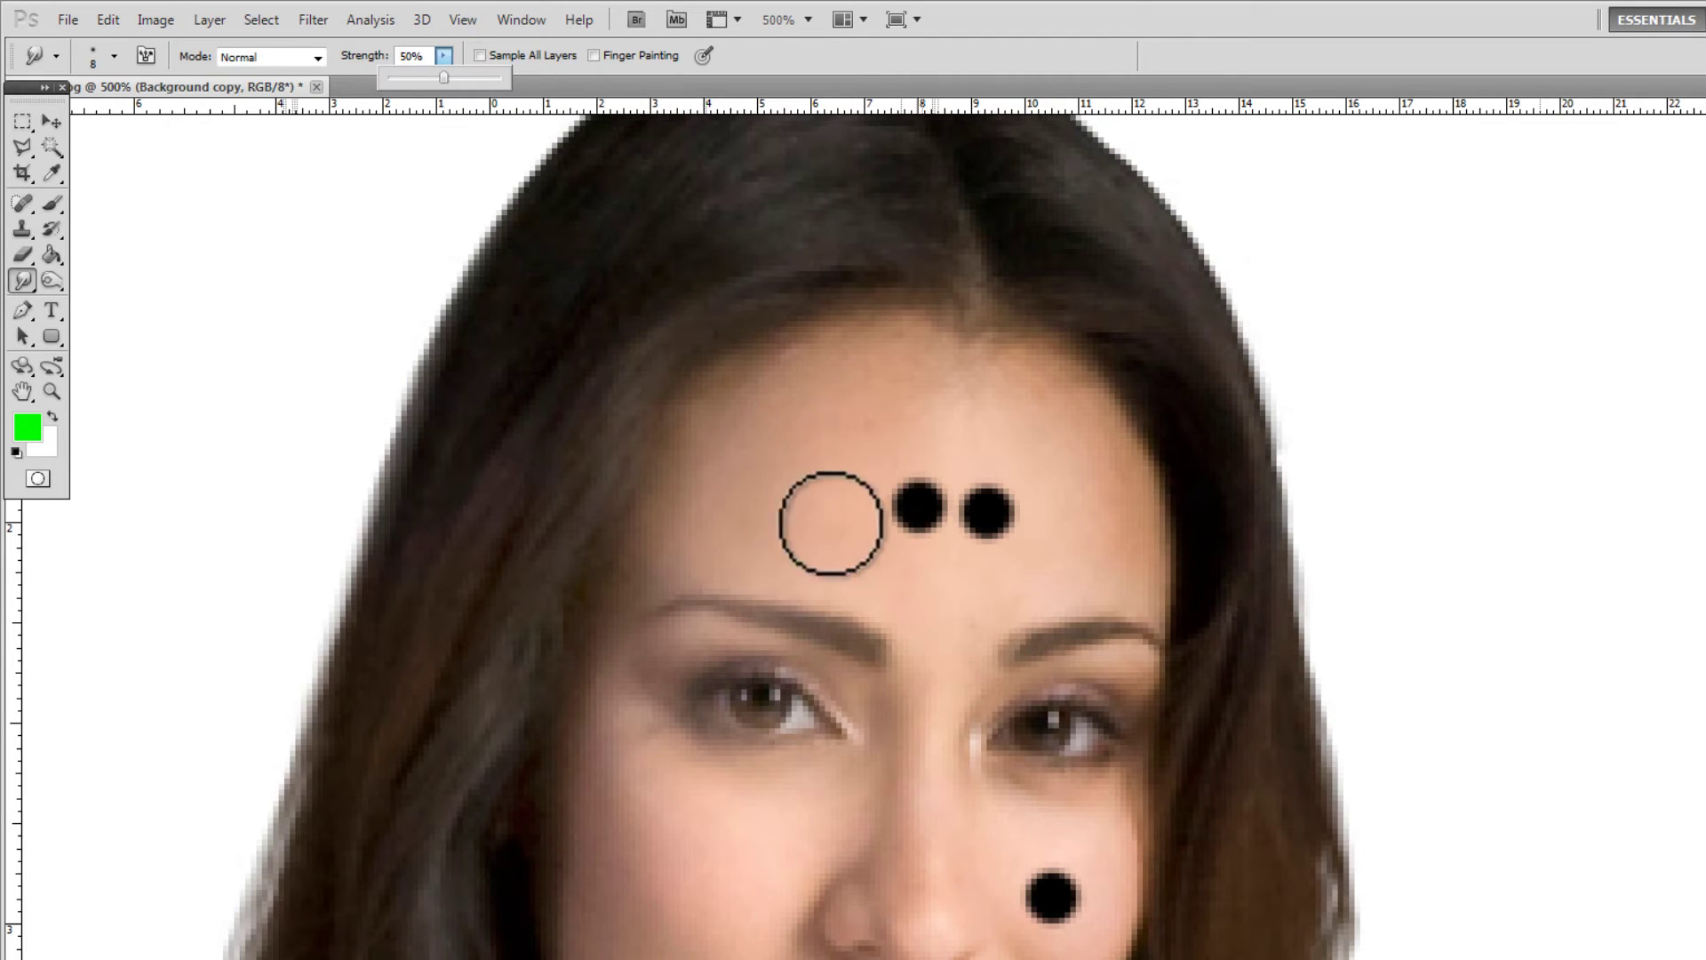
drag(918, 491, 977, 508)
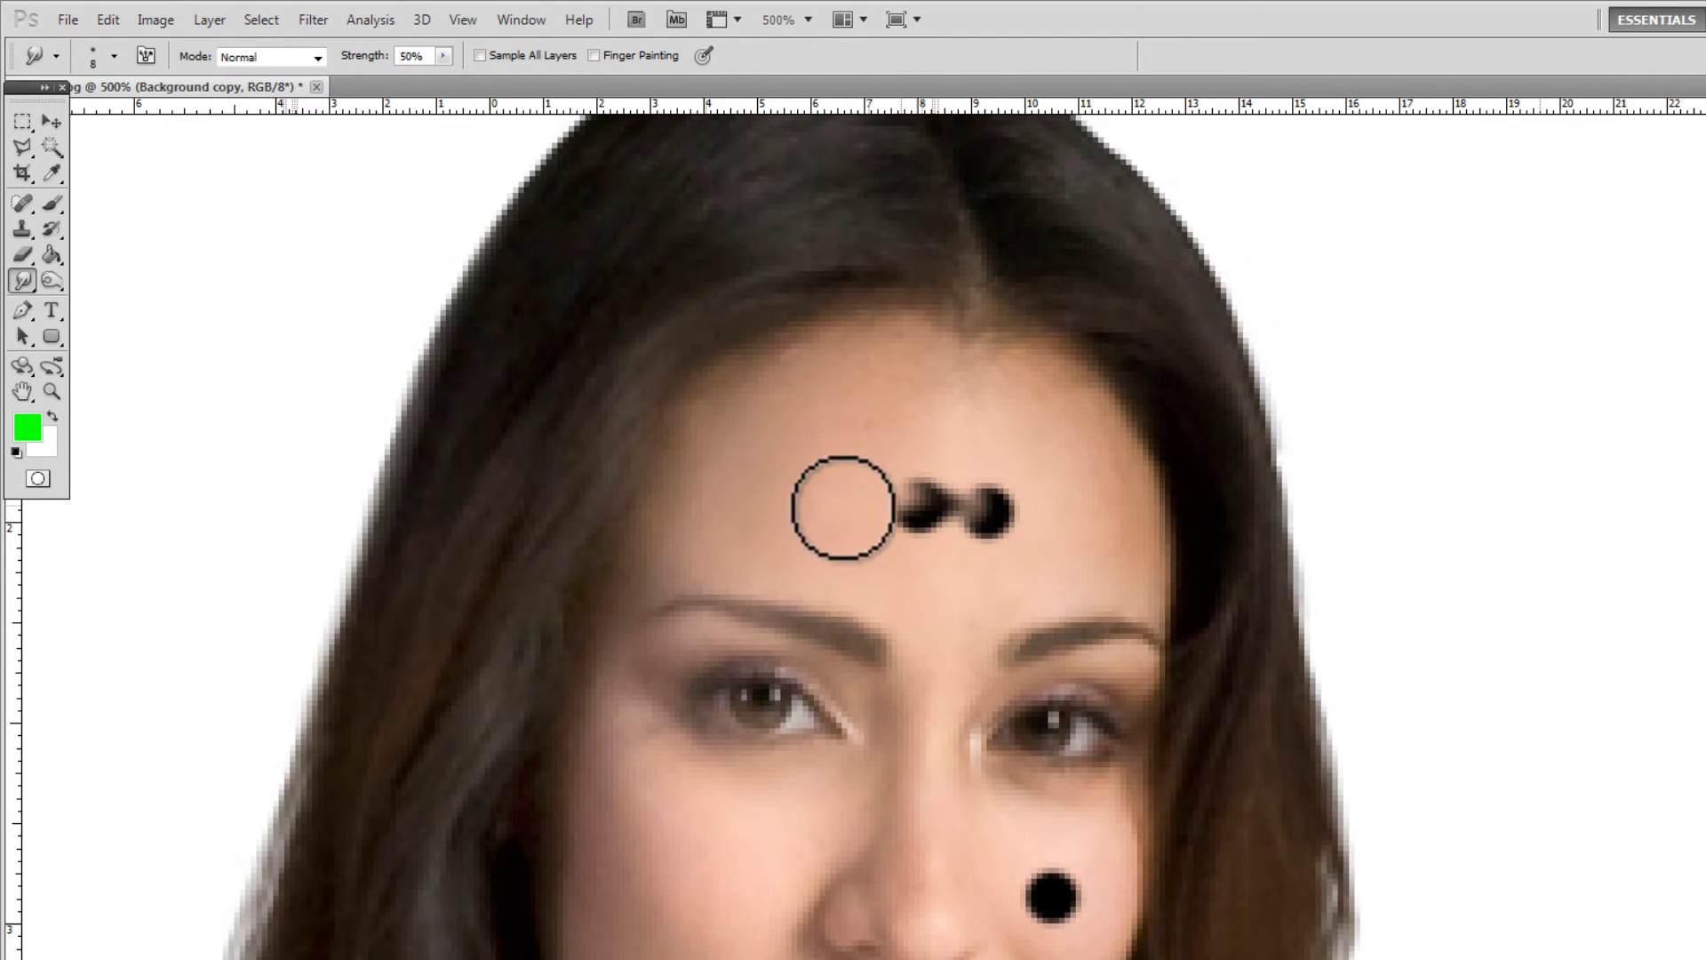
mouse_move(842, 508)
mouse_down()
mouse_move(1023, 512)
mouse_move(905, 517)
mouse_move(817, 493)
mouse_move(954, 487)
mouse_up()
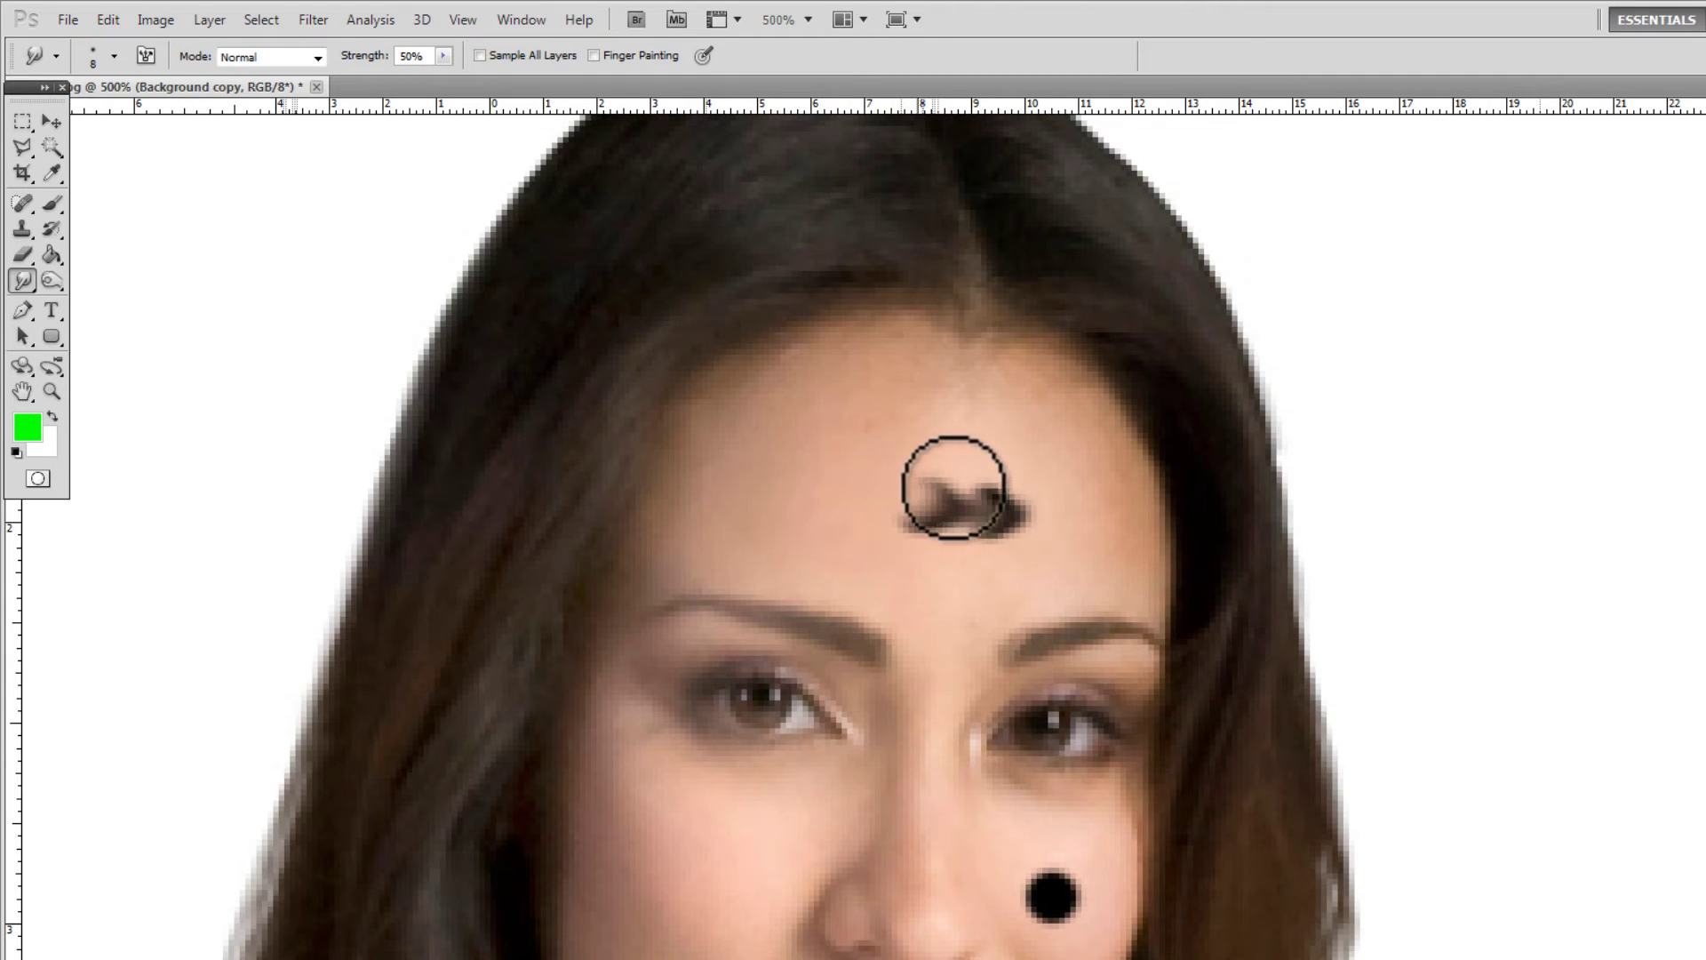
mouse_move(815, 495)
mouse_down()
mouse_move(1020, 518)
mouse_move(976, 508)
mouse_move(970, 463)
mouse_move(938, 497)
mouse_move(1009, 480)
mouse_move(970, 504)
mouse_move(1034, 496)
mouse_move(957, 505)
mouse_move(1012, 545)
mouse_move(889, 482)
mouse_move(963, 525)
mouse_move(1024, 511)
mouse_move(866, 517)
mouse_up()
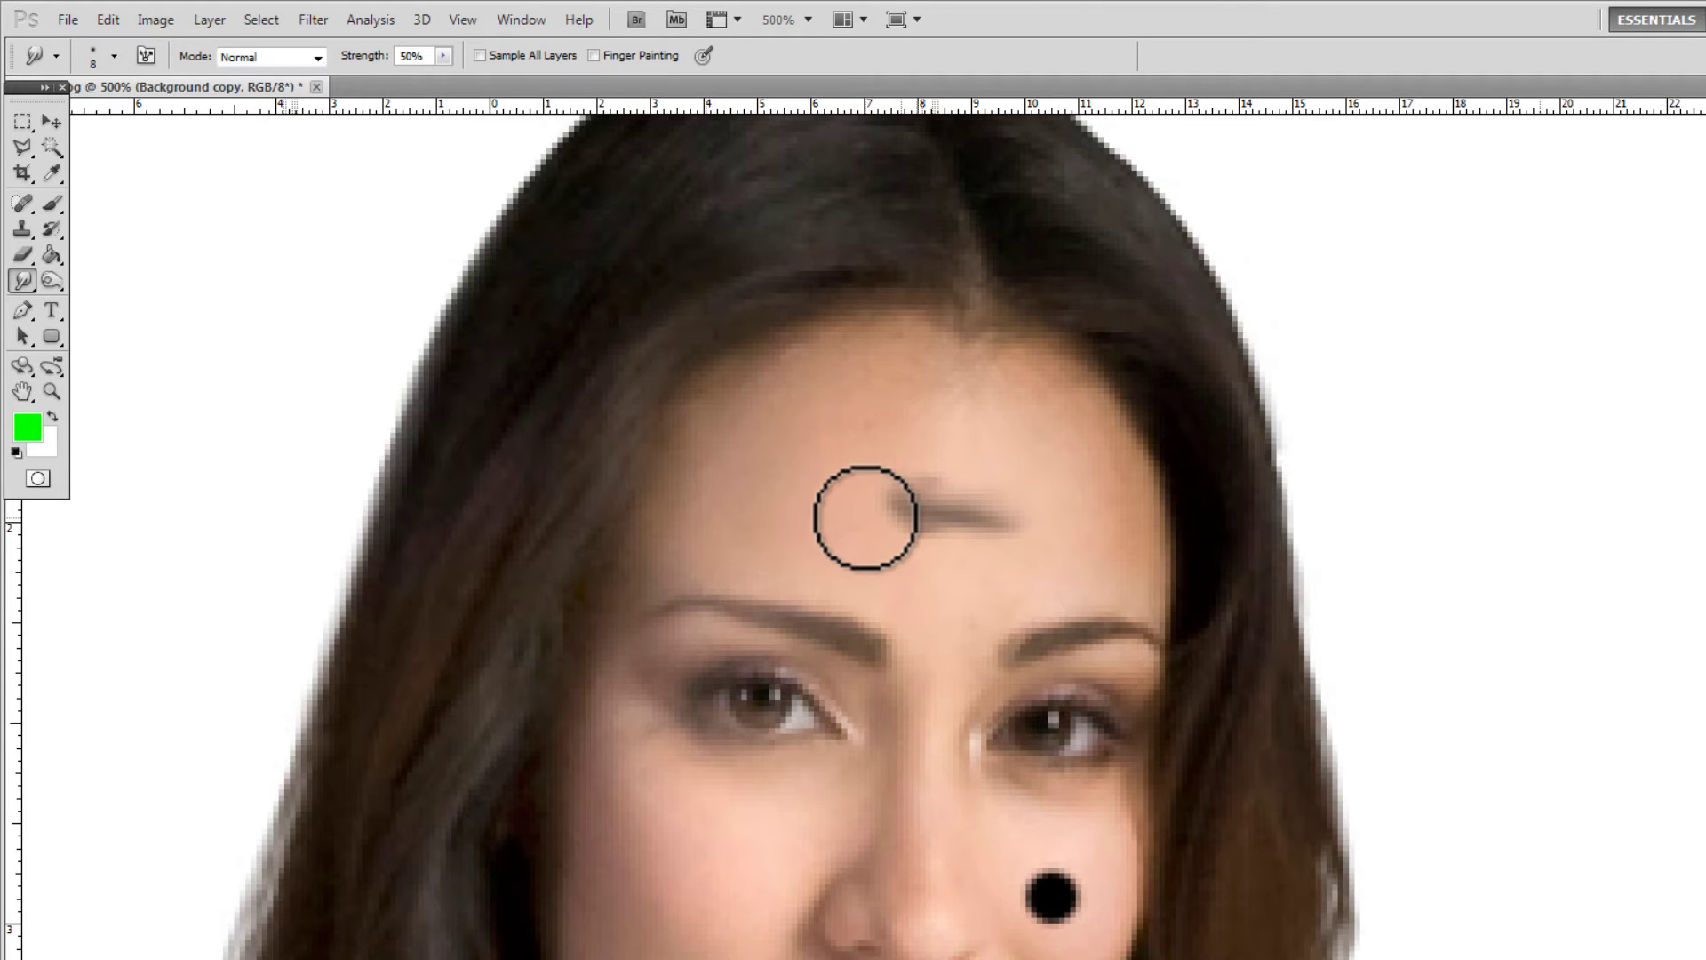
Select the Spot Healing Brush and undo the last Smudge stroke
click(20, 202)
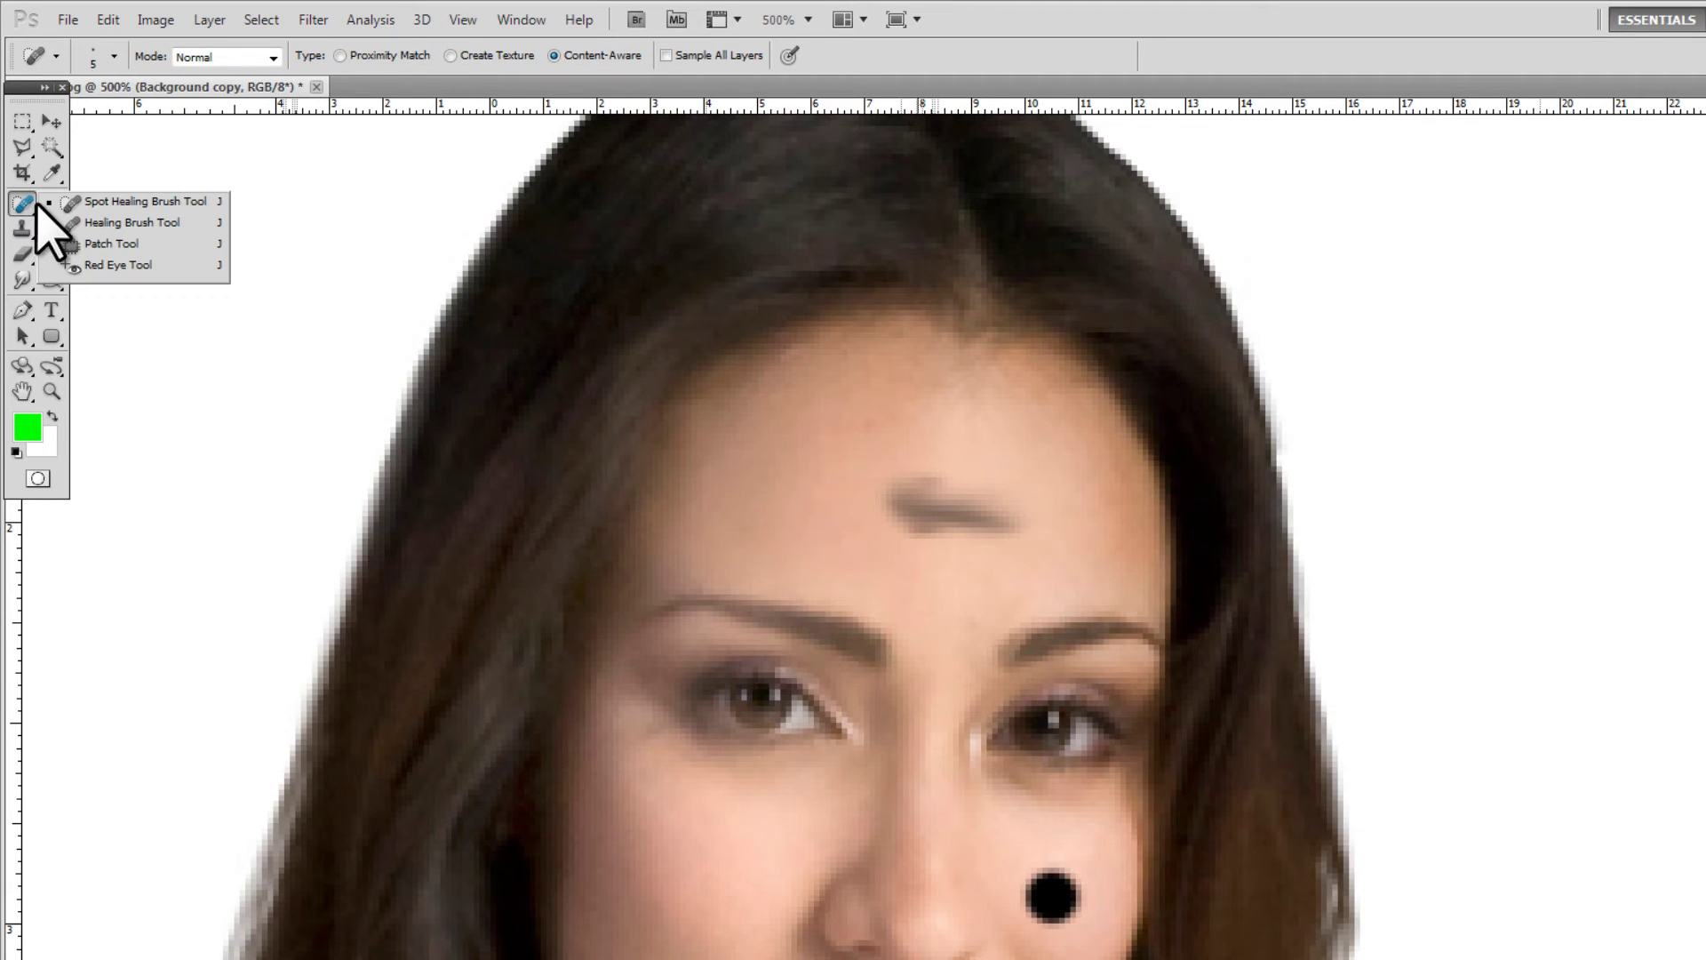
click(89, 202)
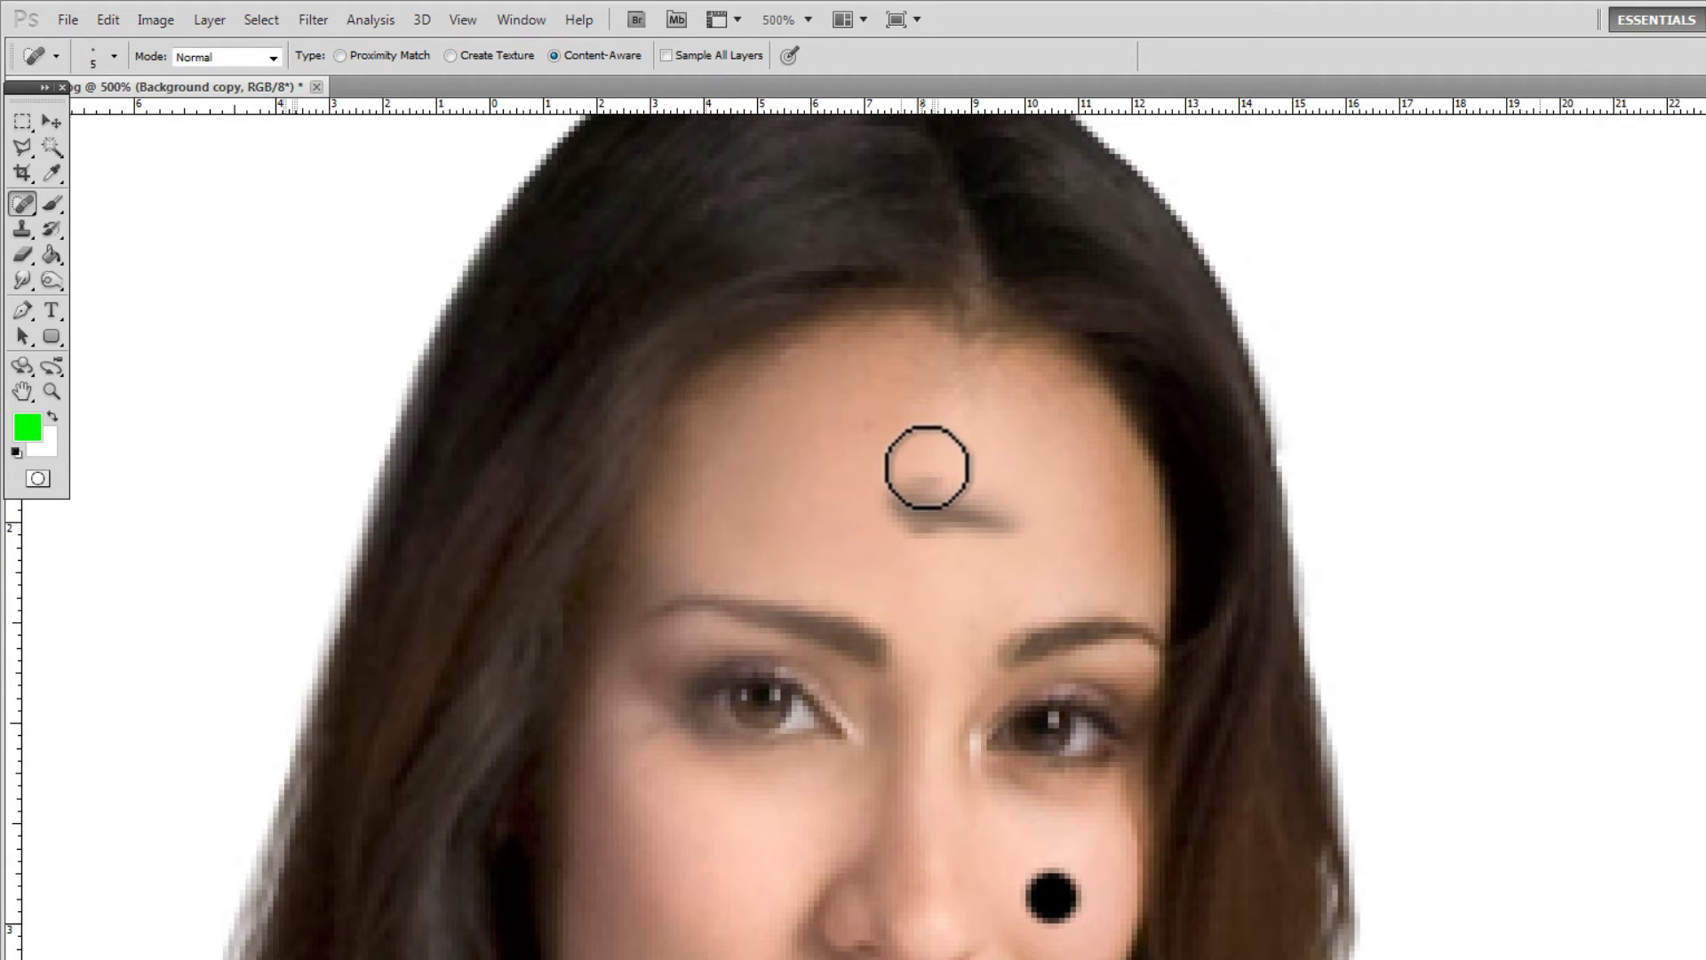
click(102, 19)
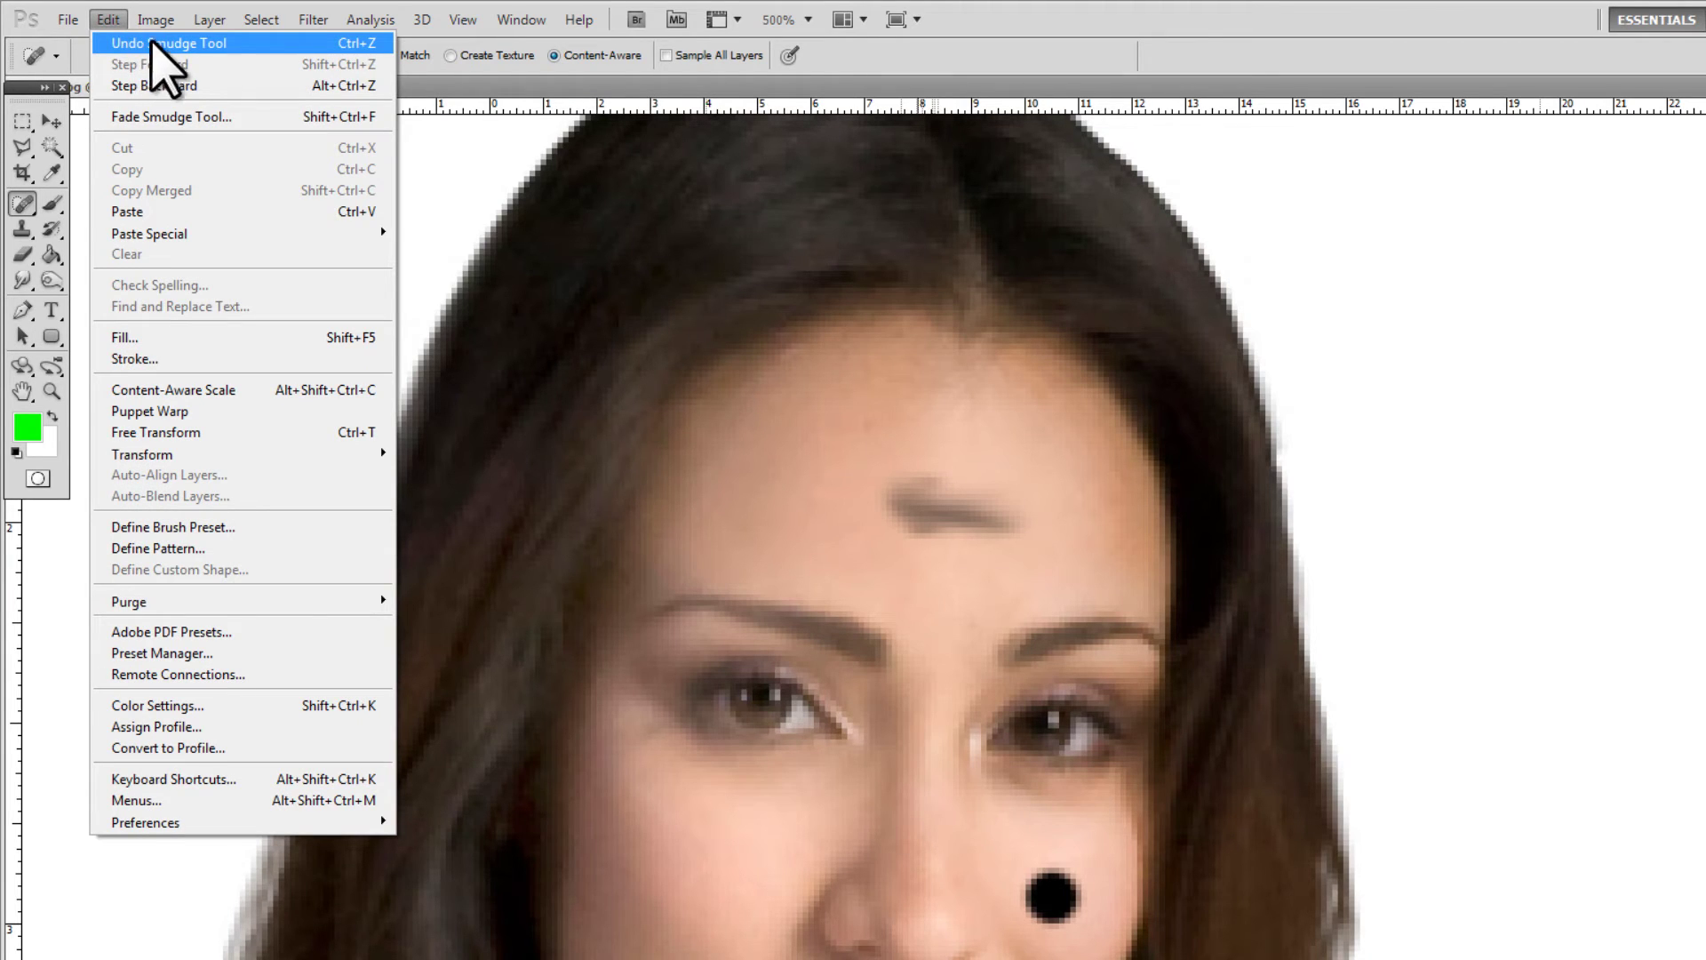
click(355, 45)
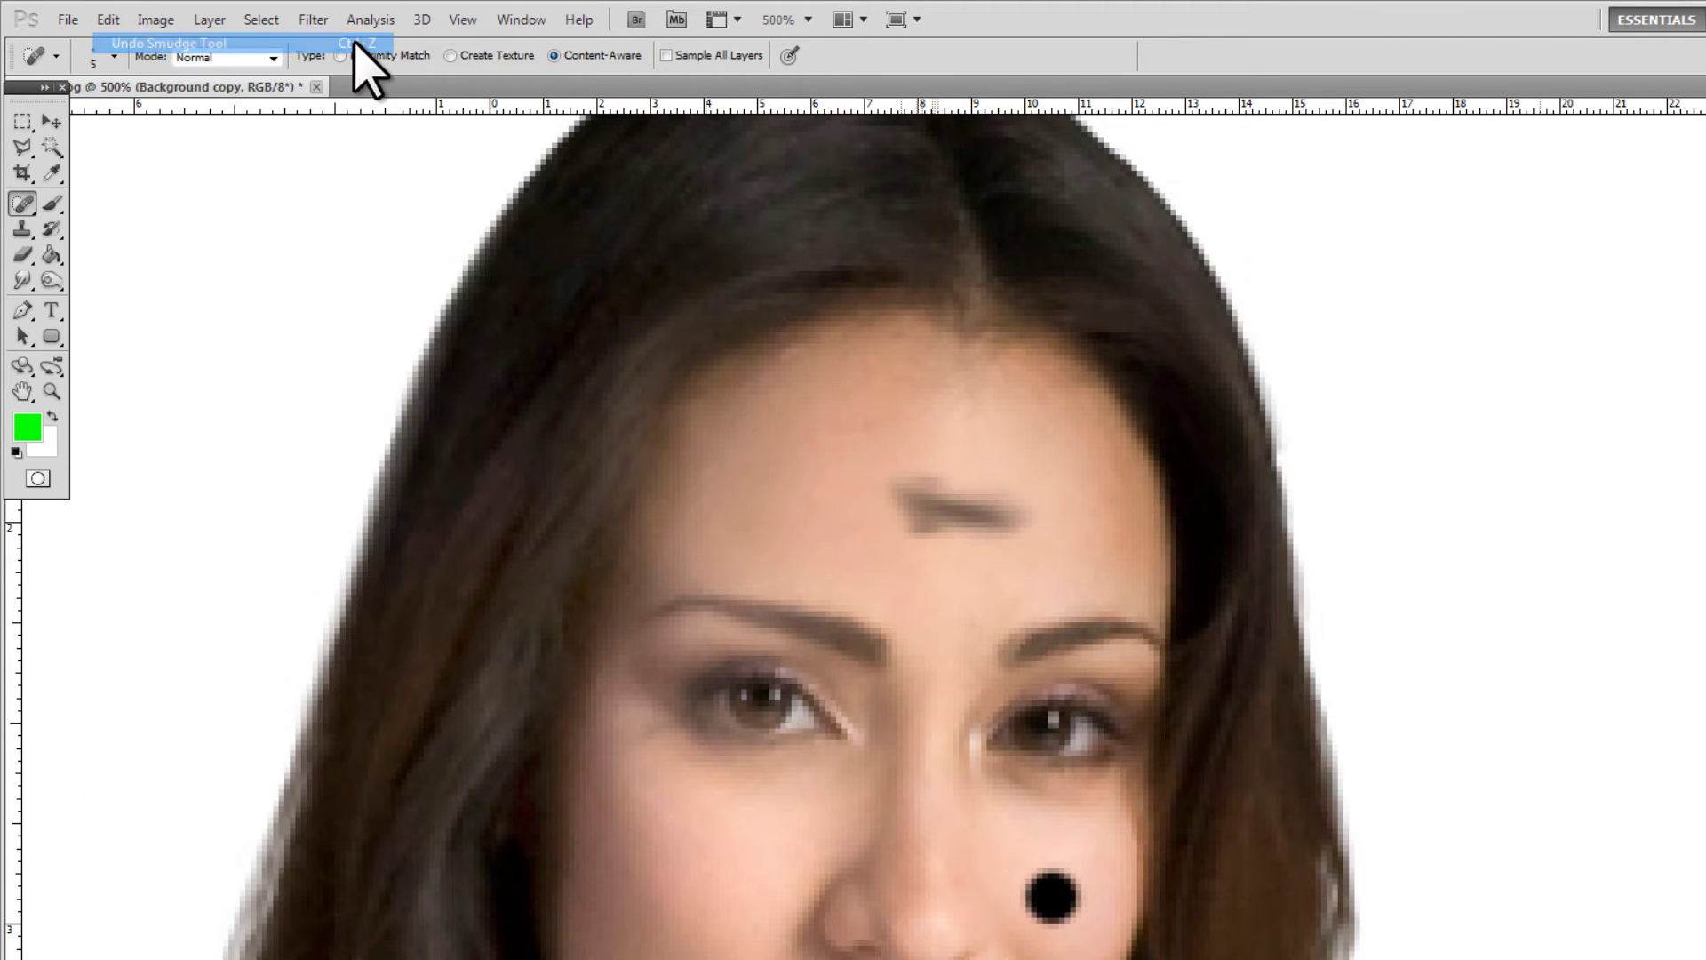
Step backward through history to revert the smudge strokes to the earlier dark blotch
click(157, 19)
mouse_move(107, 20)
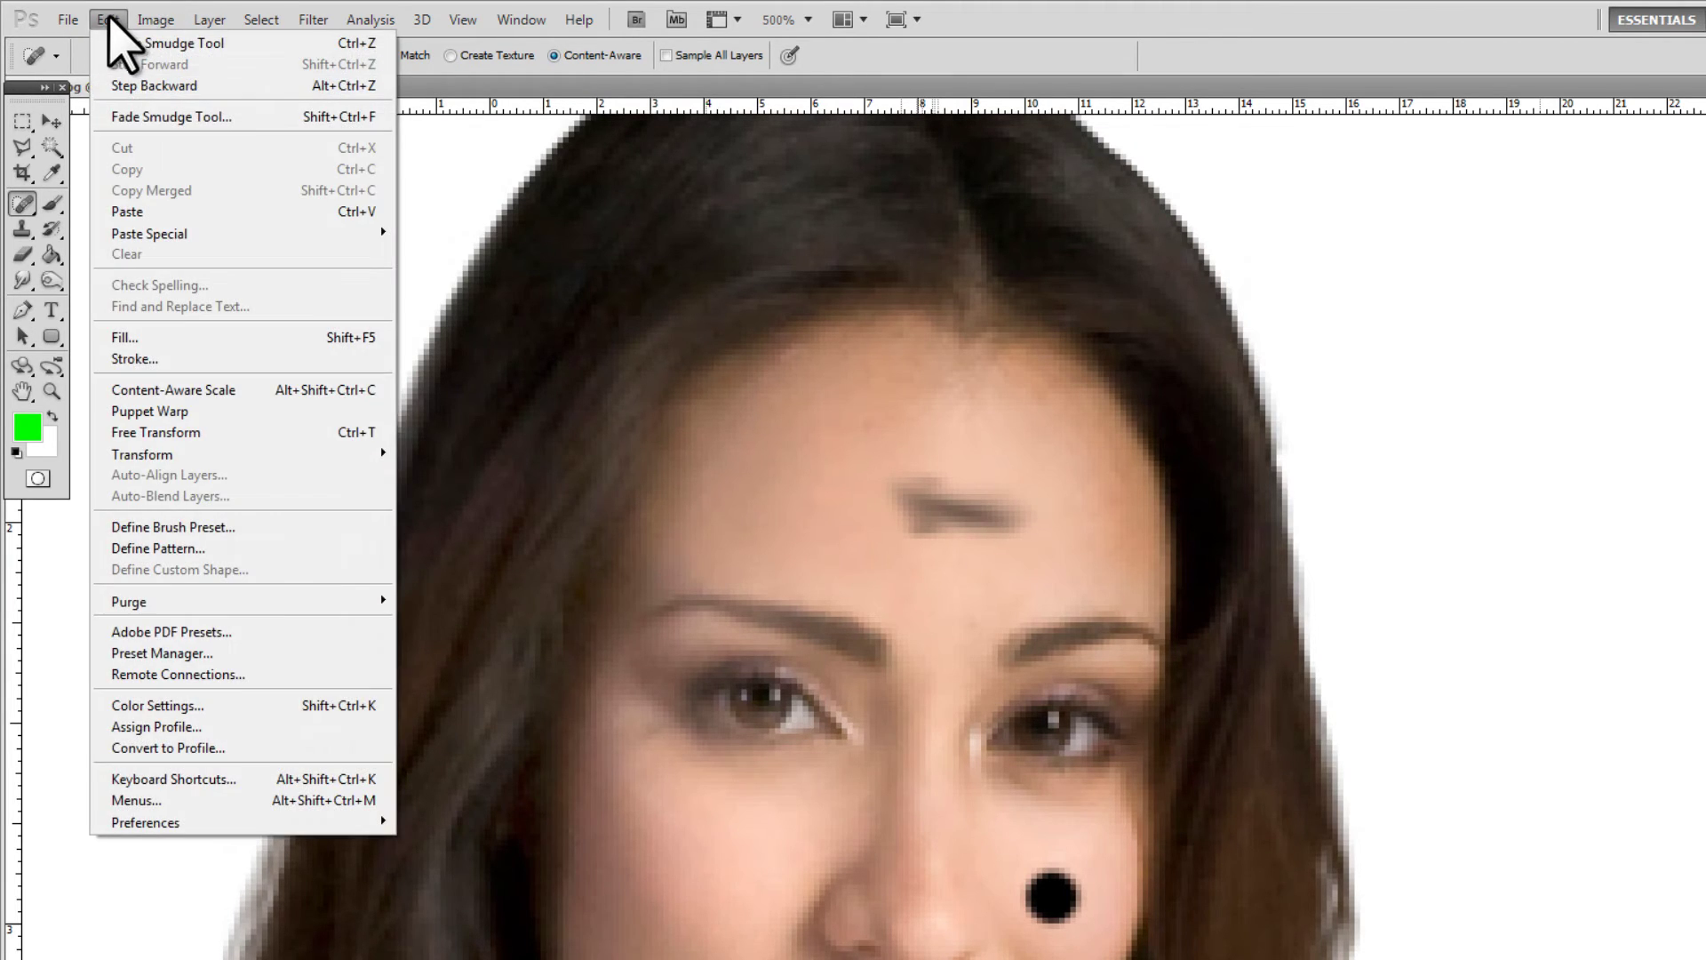
click(147, 85)
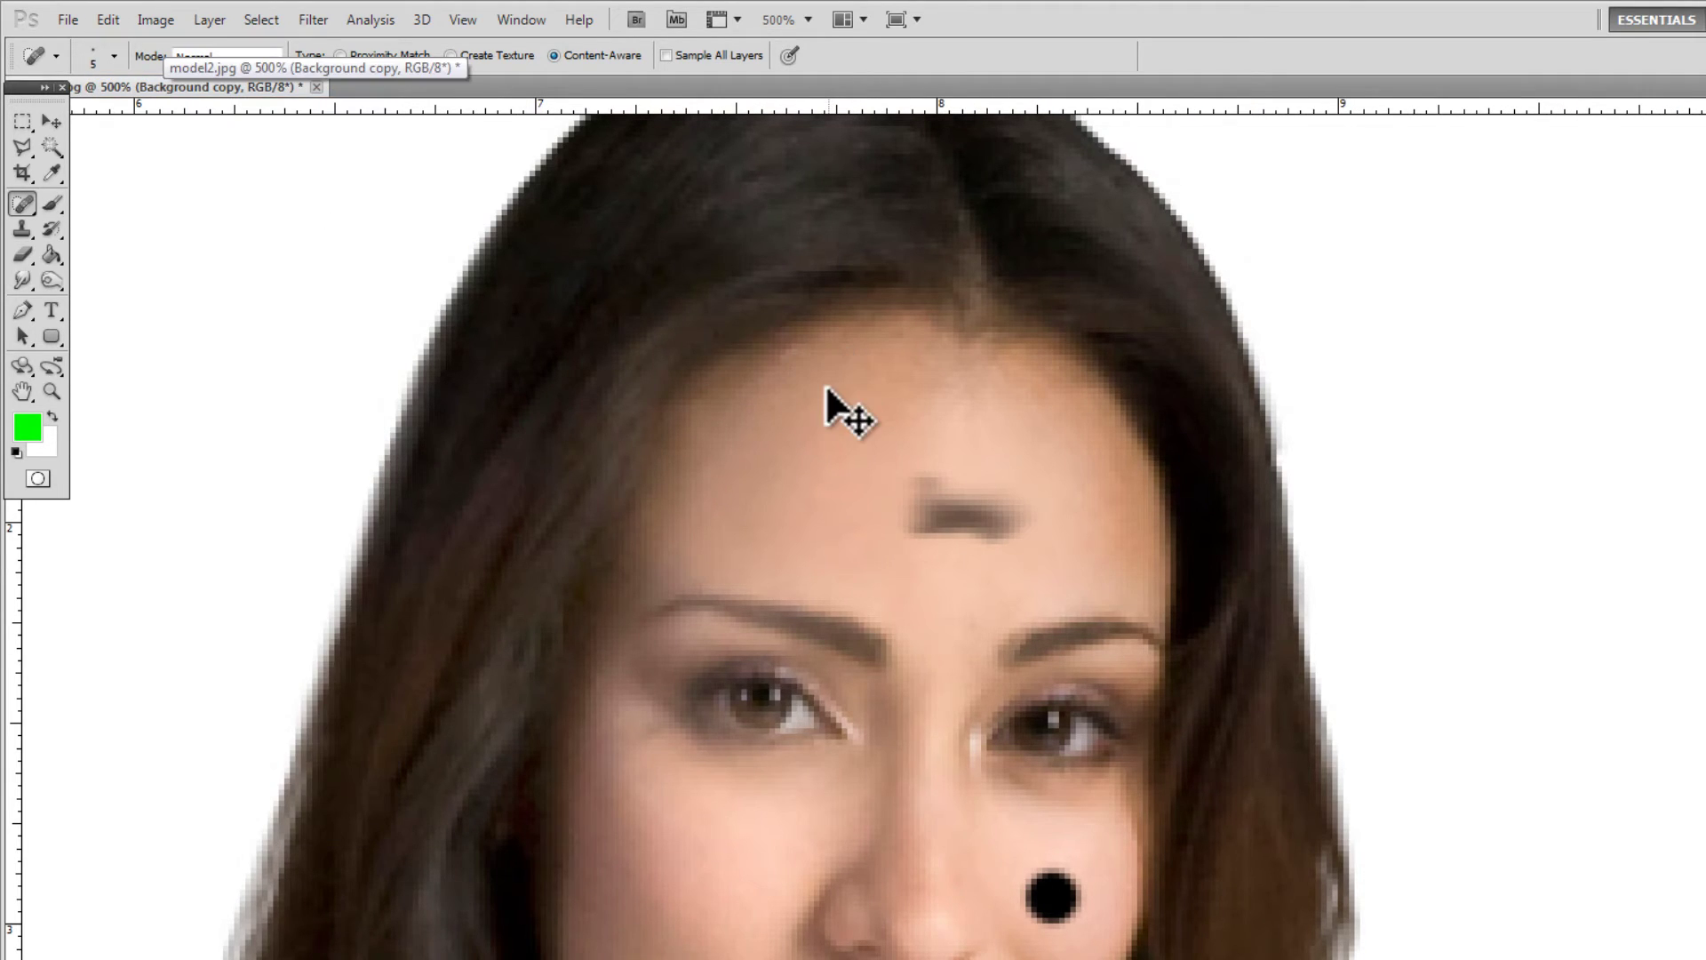
key(ctrl+shift+z)
key(ctrl+shift+z)
key(ctrl+shift+z)
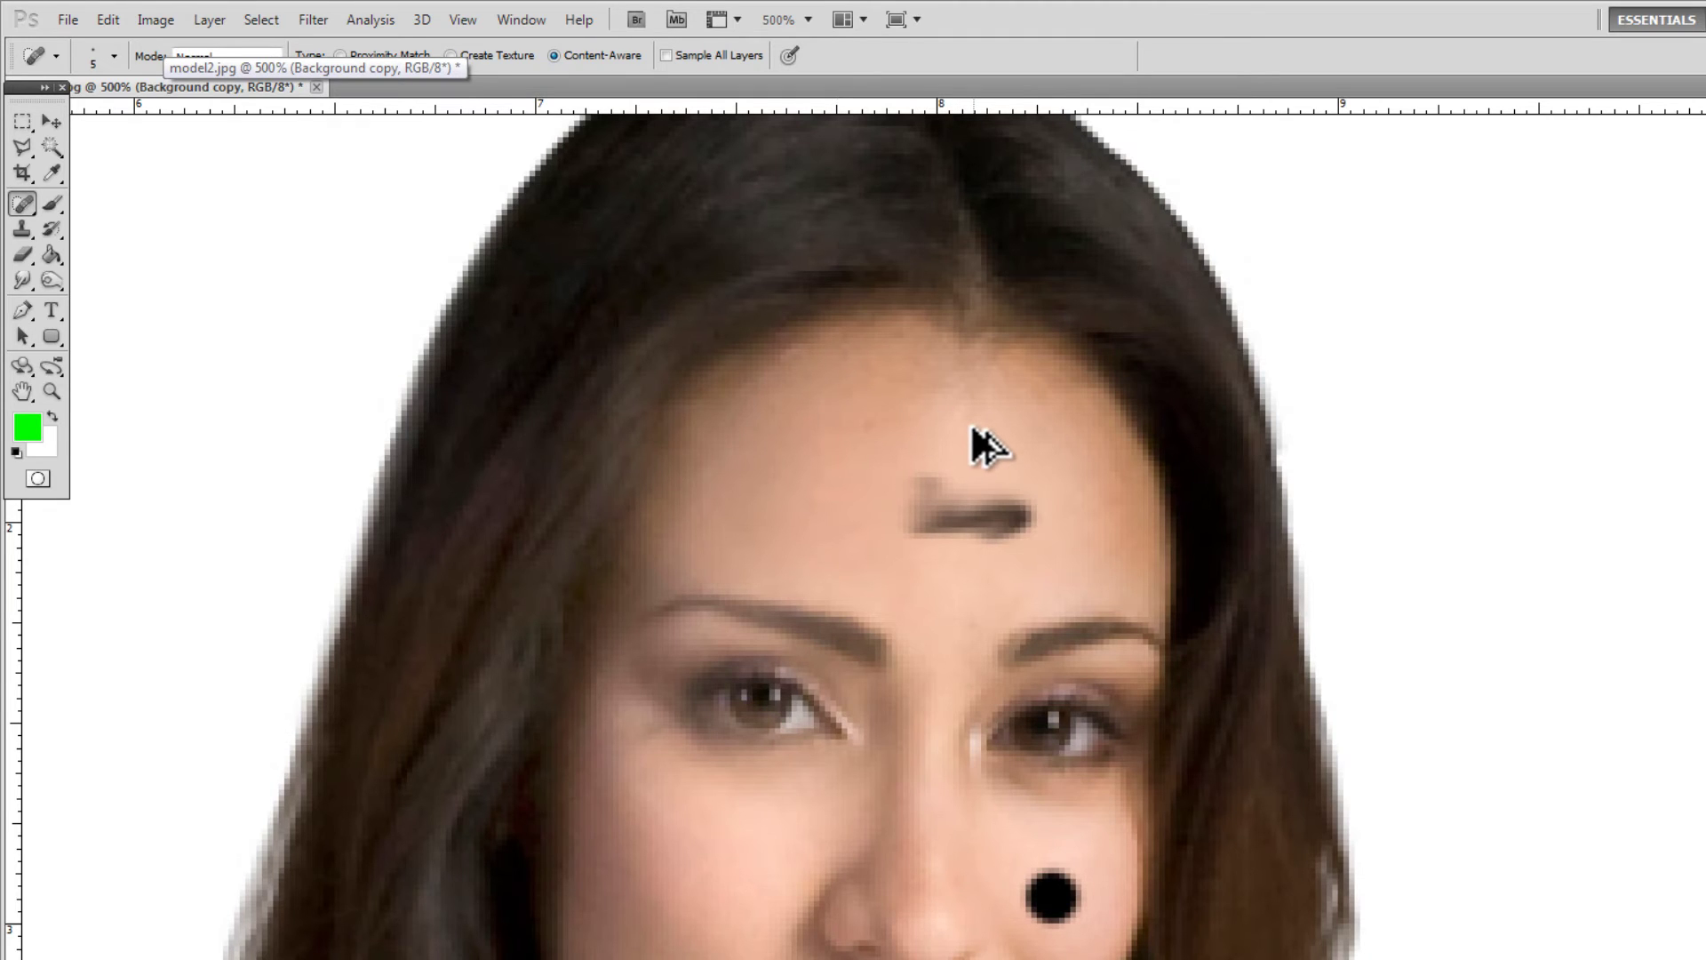
click(107, 20)
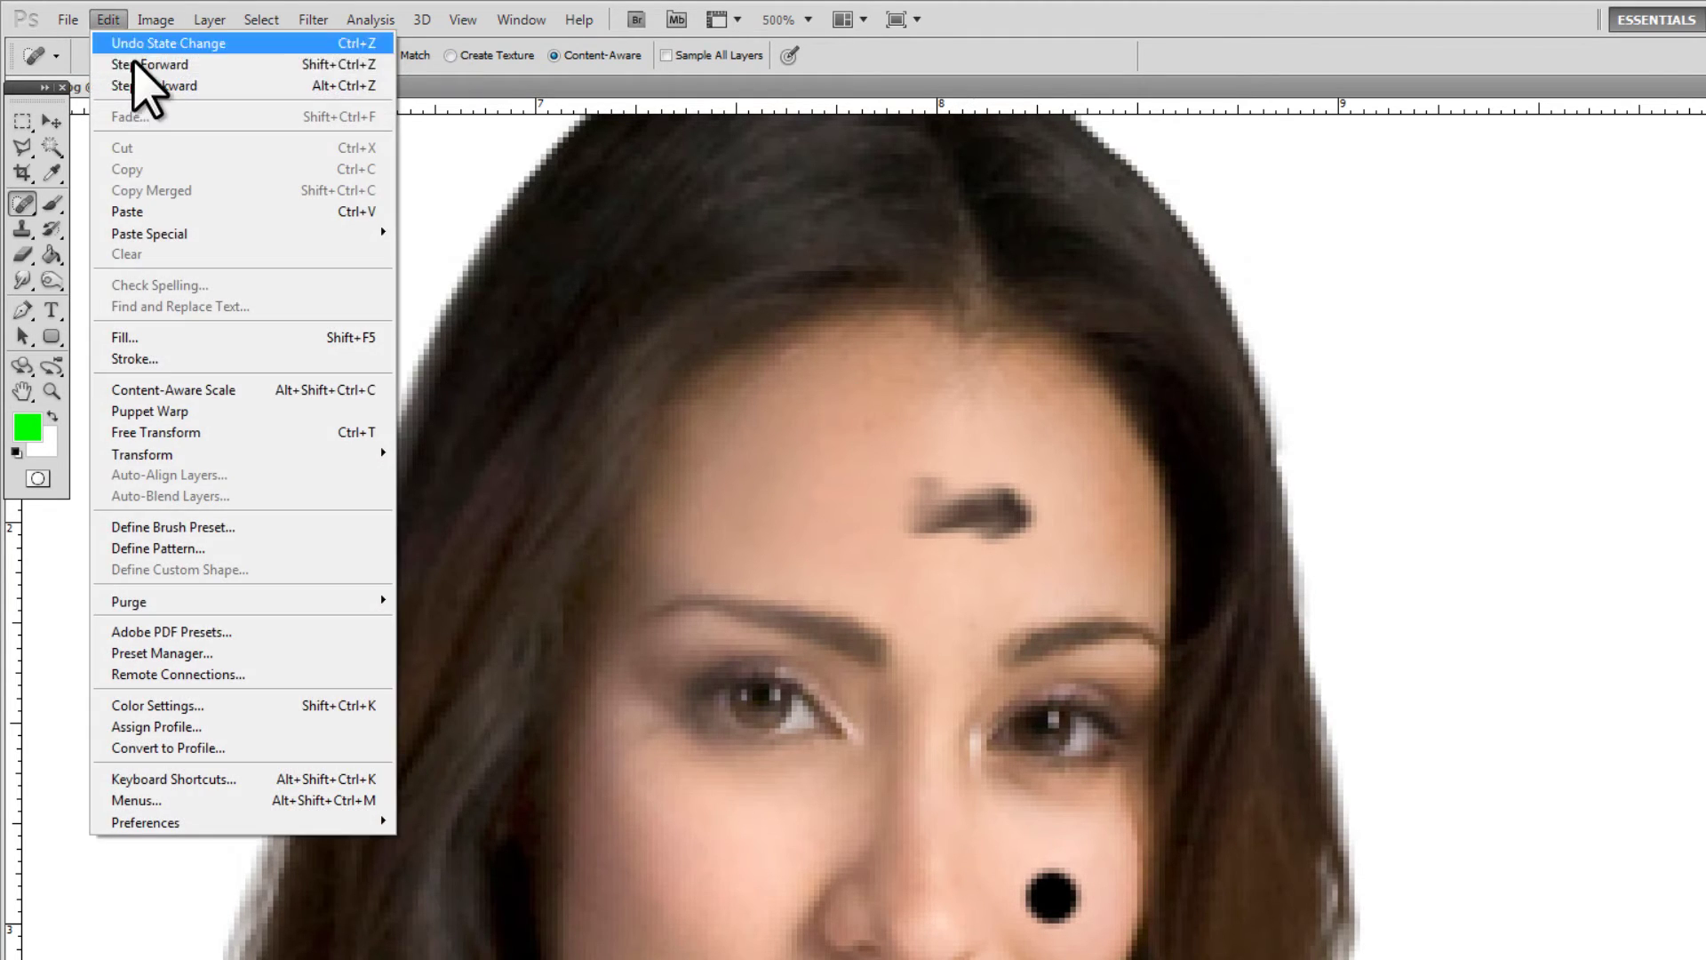
click(146, 85)
click(108, 20)
click(147, 85)
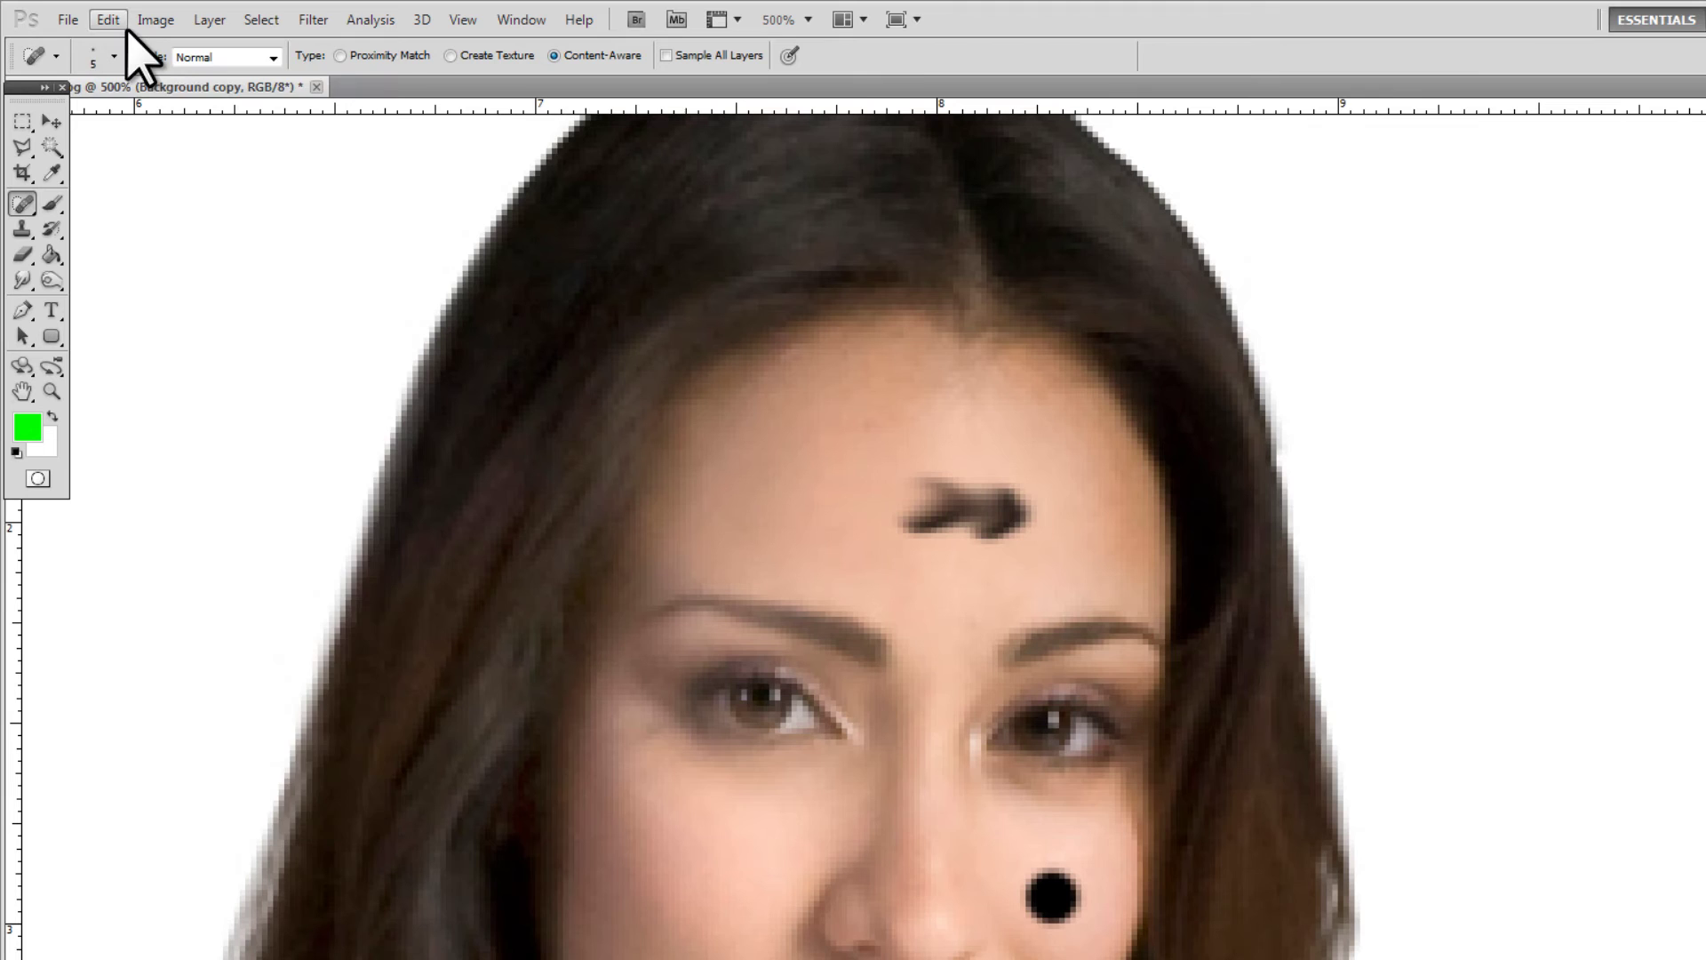
click(108, 19)
click(147, 86)
click(107, 19)
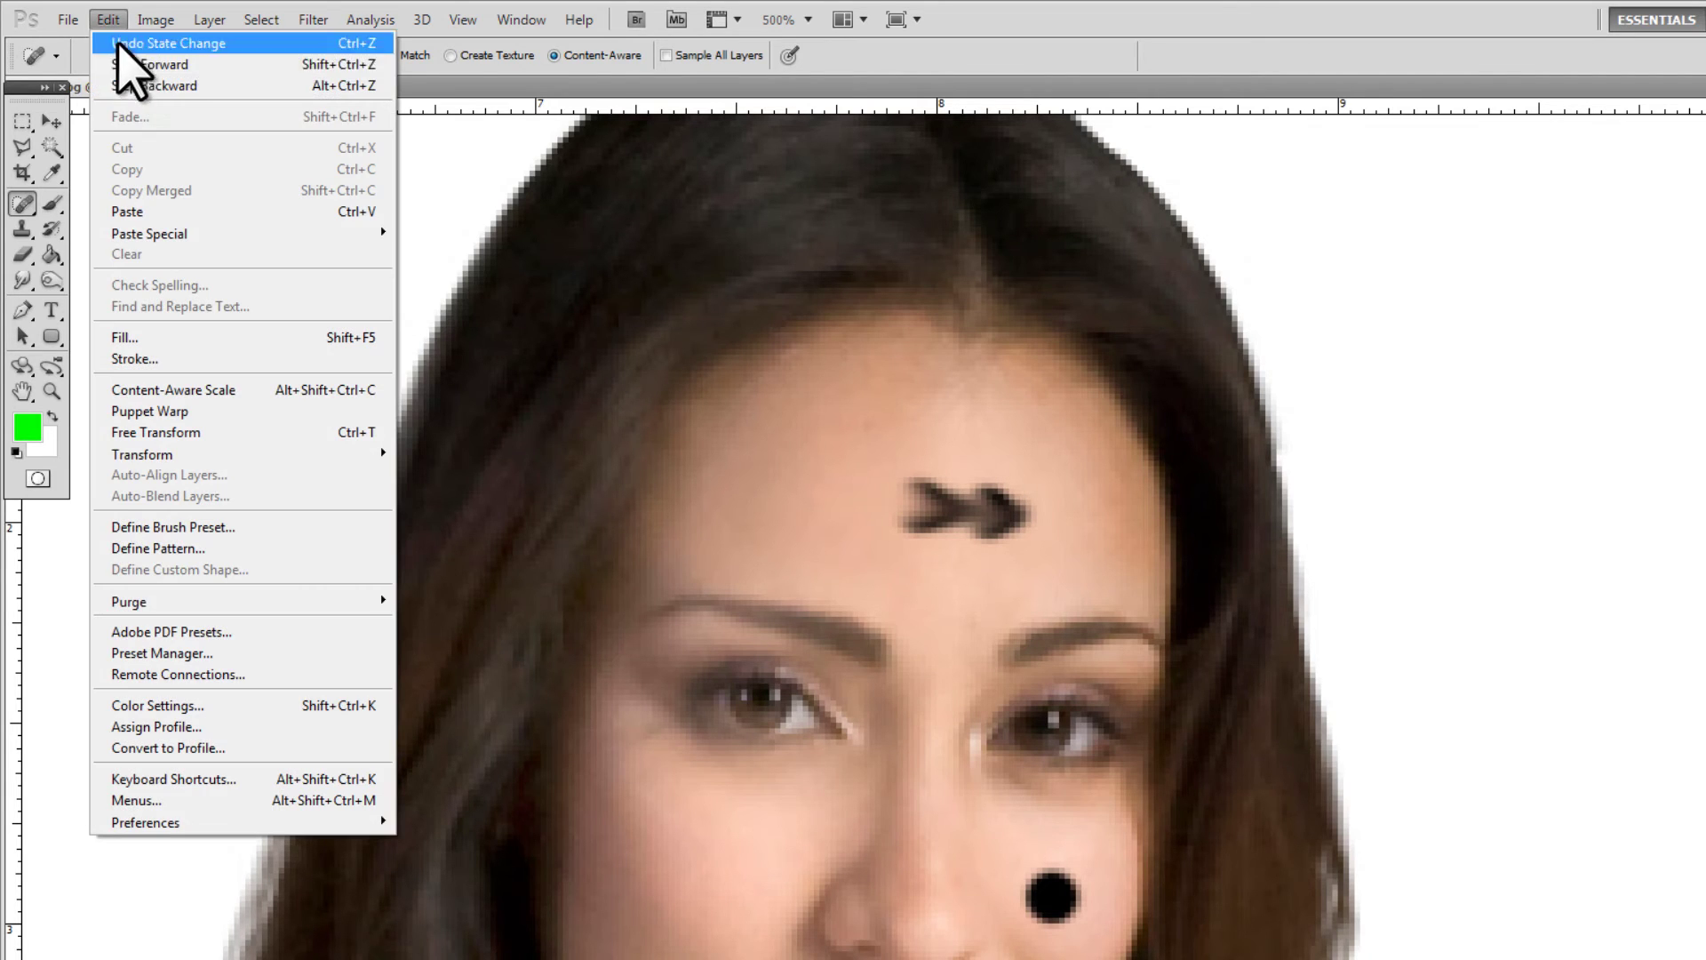
Try an Eraser stroke across the face and undo it
click(22, 255)
mouse_move(516, 213)
mouse_down()
mouse_move(1467, 955)
mouse_move(445, 880)
mouse_up()
key(ctrl+z)
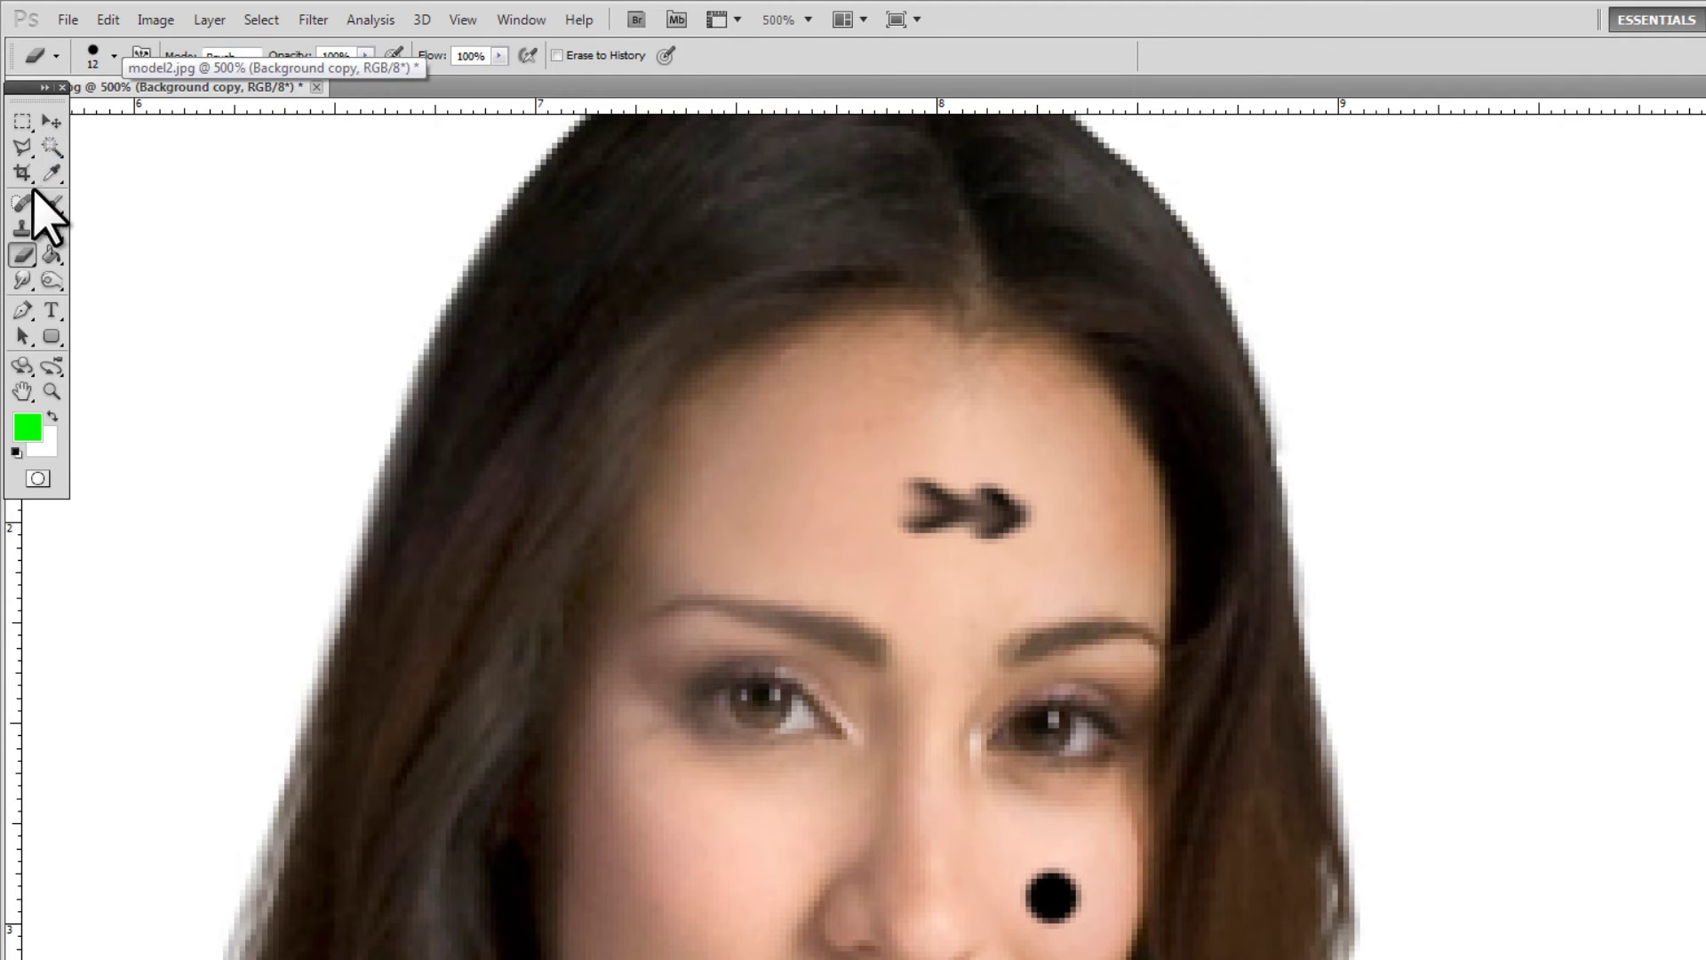
Spot-heal the forehead marks and the black dot on the chin
drag(24, 204, 125, 201)
mouse_move(973, 509)
mouse_down()
mouse_move(903, 506)
mouse_move(1000, 526)
mouse_up()
mouse_move(906, 480)
mouse_down()
mouse_move(940, 494)
mouse_move(965, 476)
mouse_move(1022, 507)
mouse_up()
scroll(906, 495, down, 3)
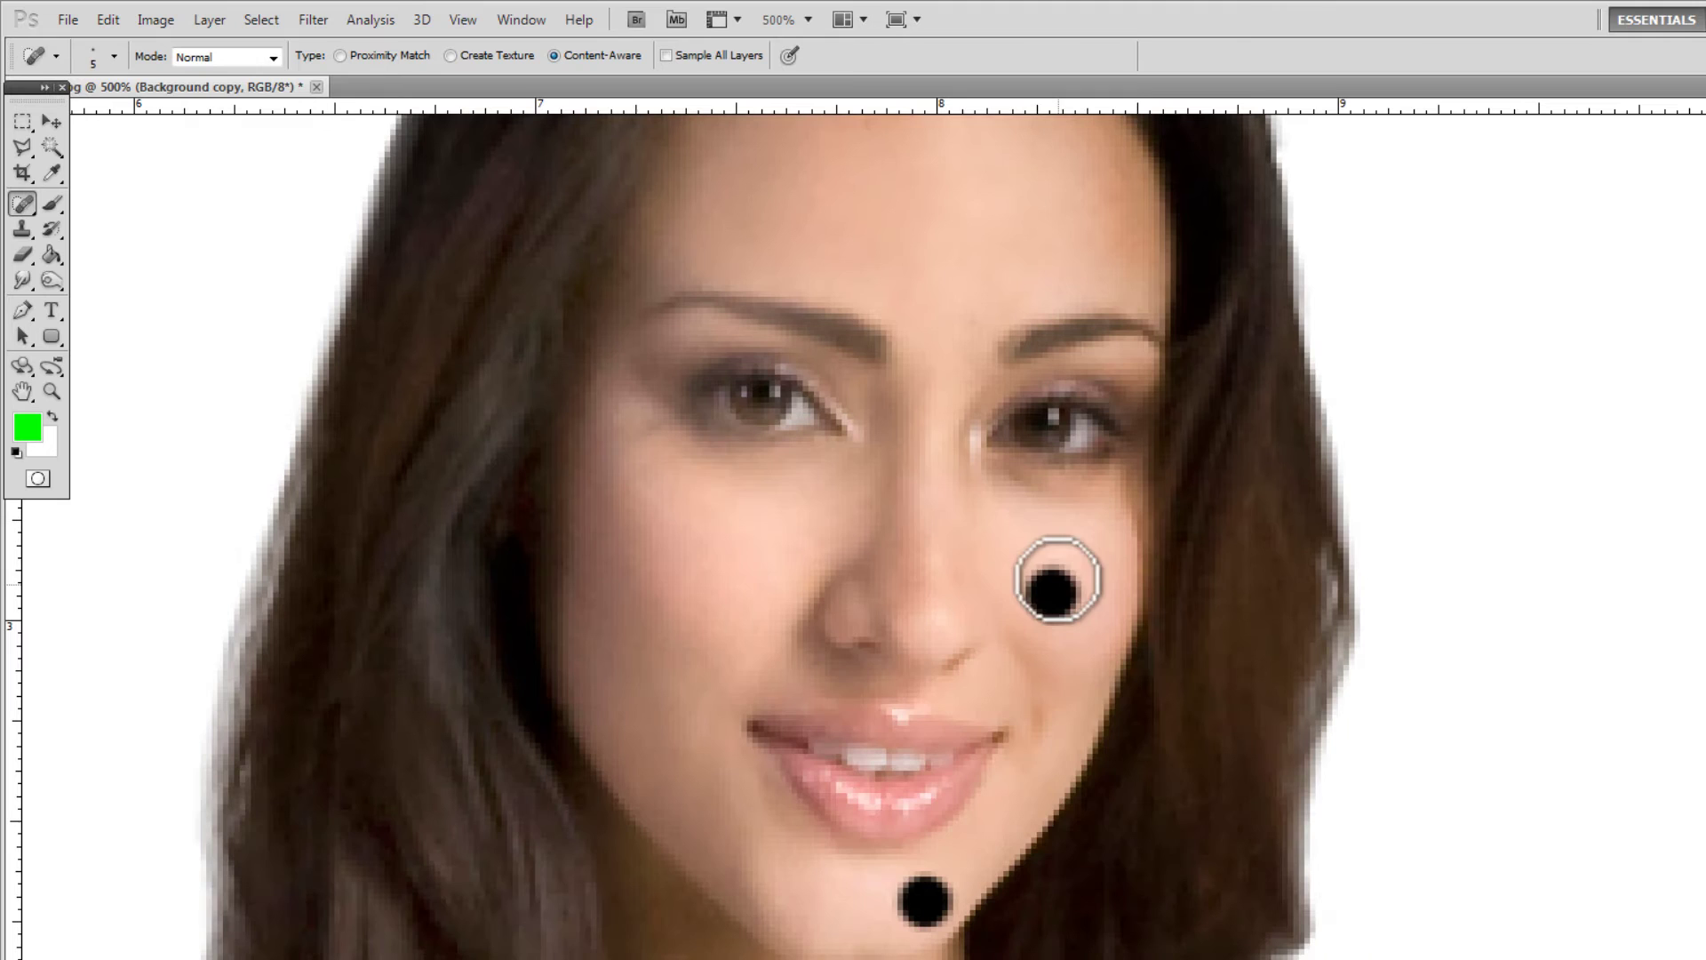
mouse_move(1059, 579)
mouse_down()
mouse_move(1022, 585)
mouse_move(1058, 588)
mouse_up()
mouse_move(920, 901)
mouse_down()
mouse_move(944, 868)
mouse_move(933, 906)
mouse_up()
drag(929, 918, 933, 903)
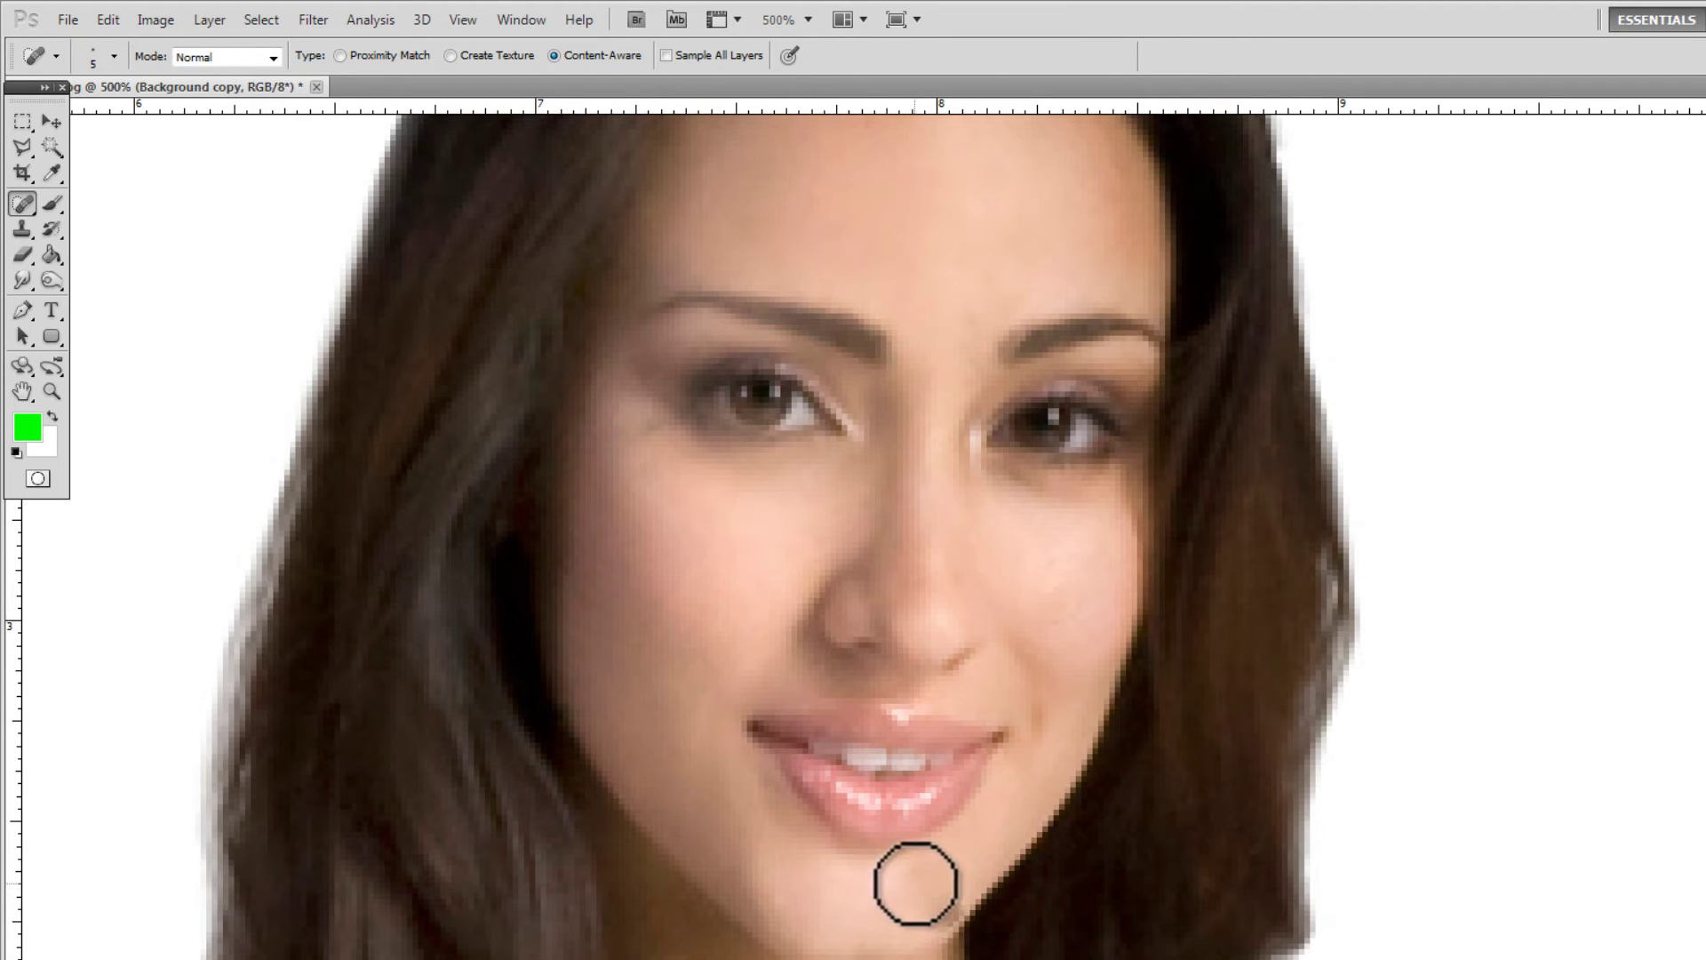
drag(933, 906, 937, 906)
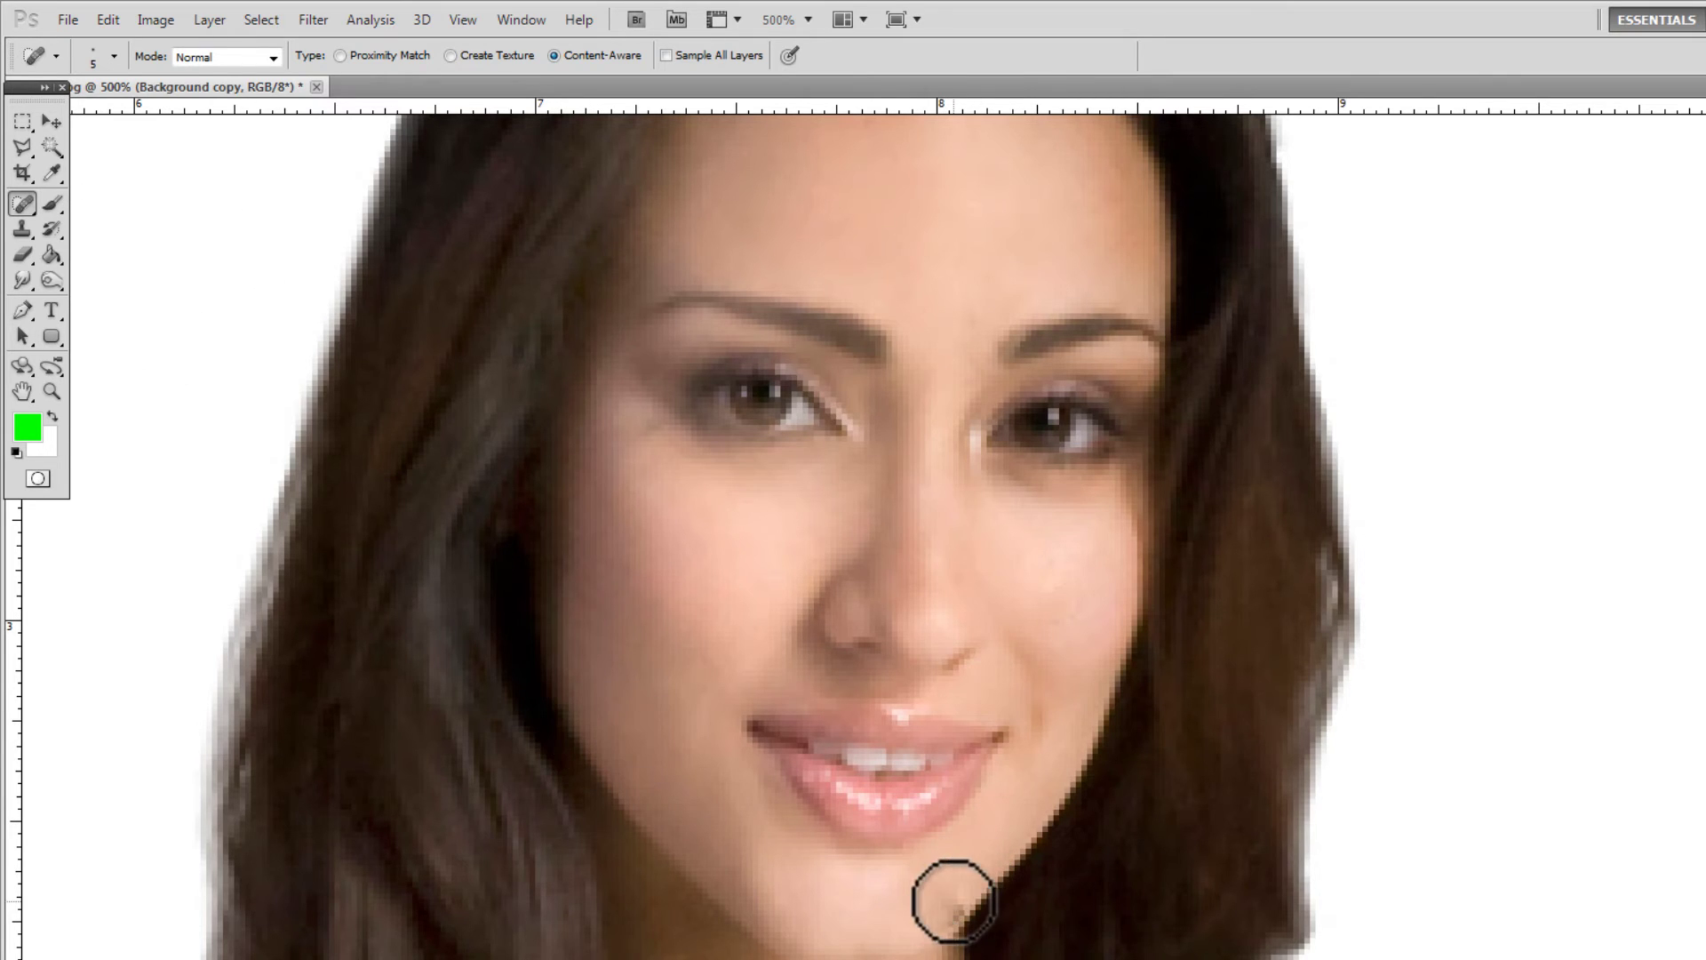
Pick the Clone Stamp and sample skin near the chin as the source
click(23, 229)
alt+click(933, 868)
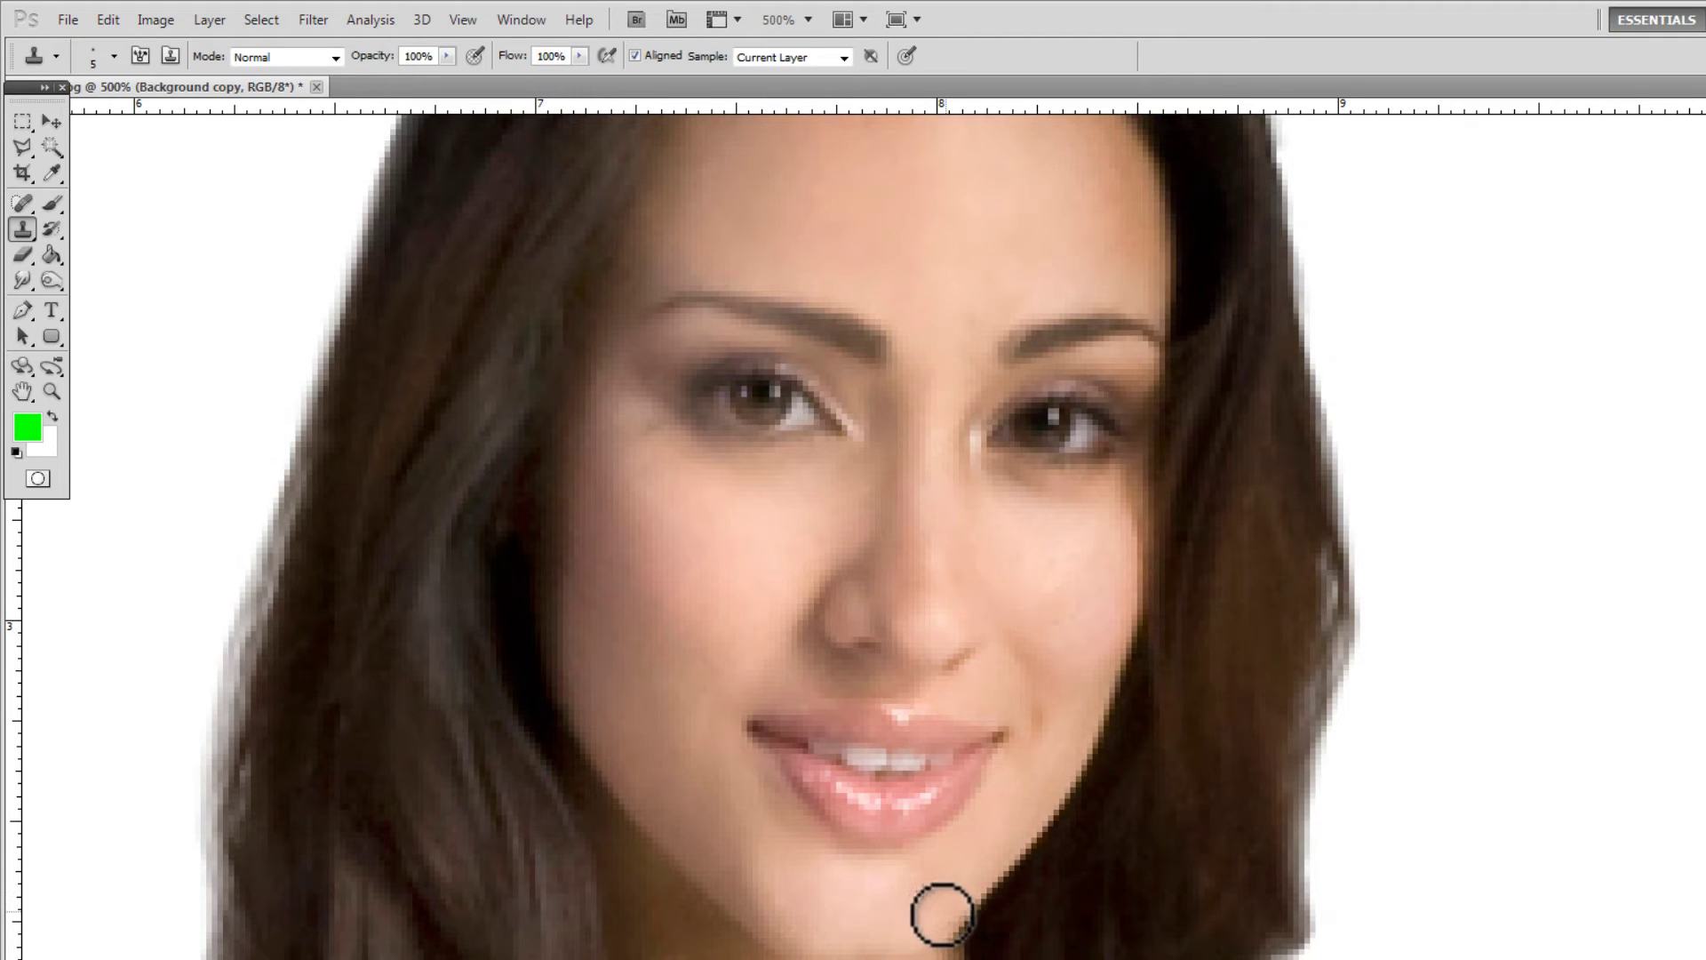
scroll(884, 644, down, 2)
Zoom out to about 56% so the whole model in the purple dress is visible
click(52, 391)
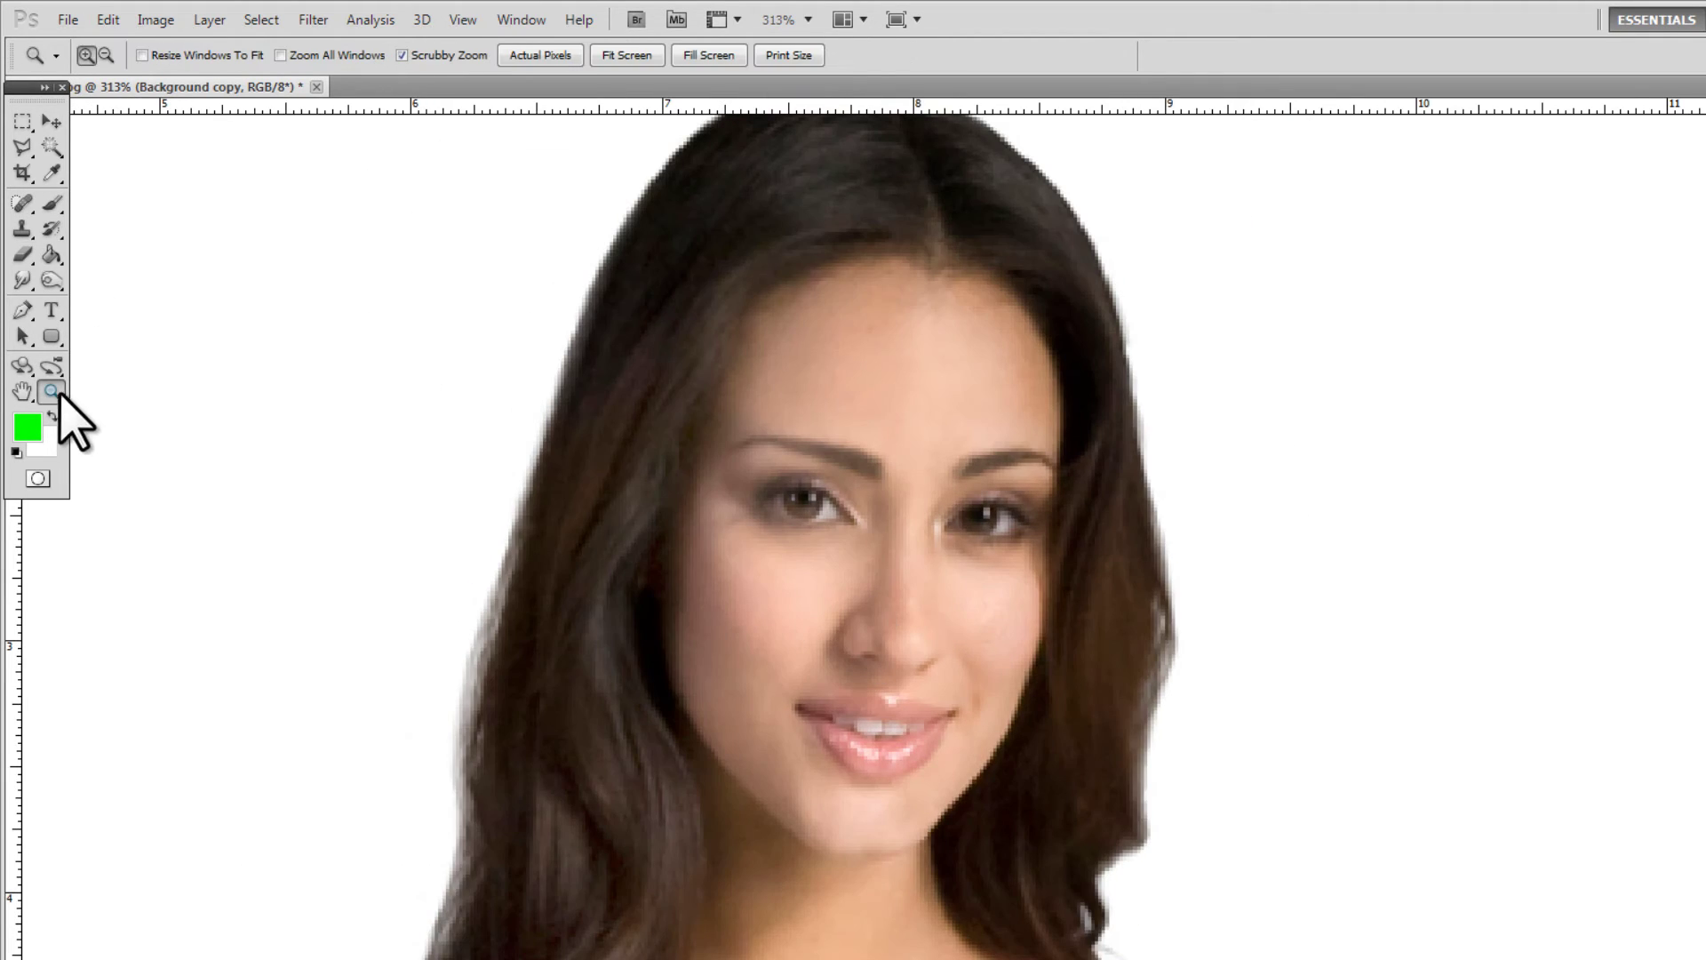
scroll(857, 762, down, 6)
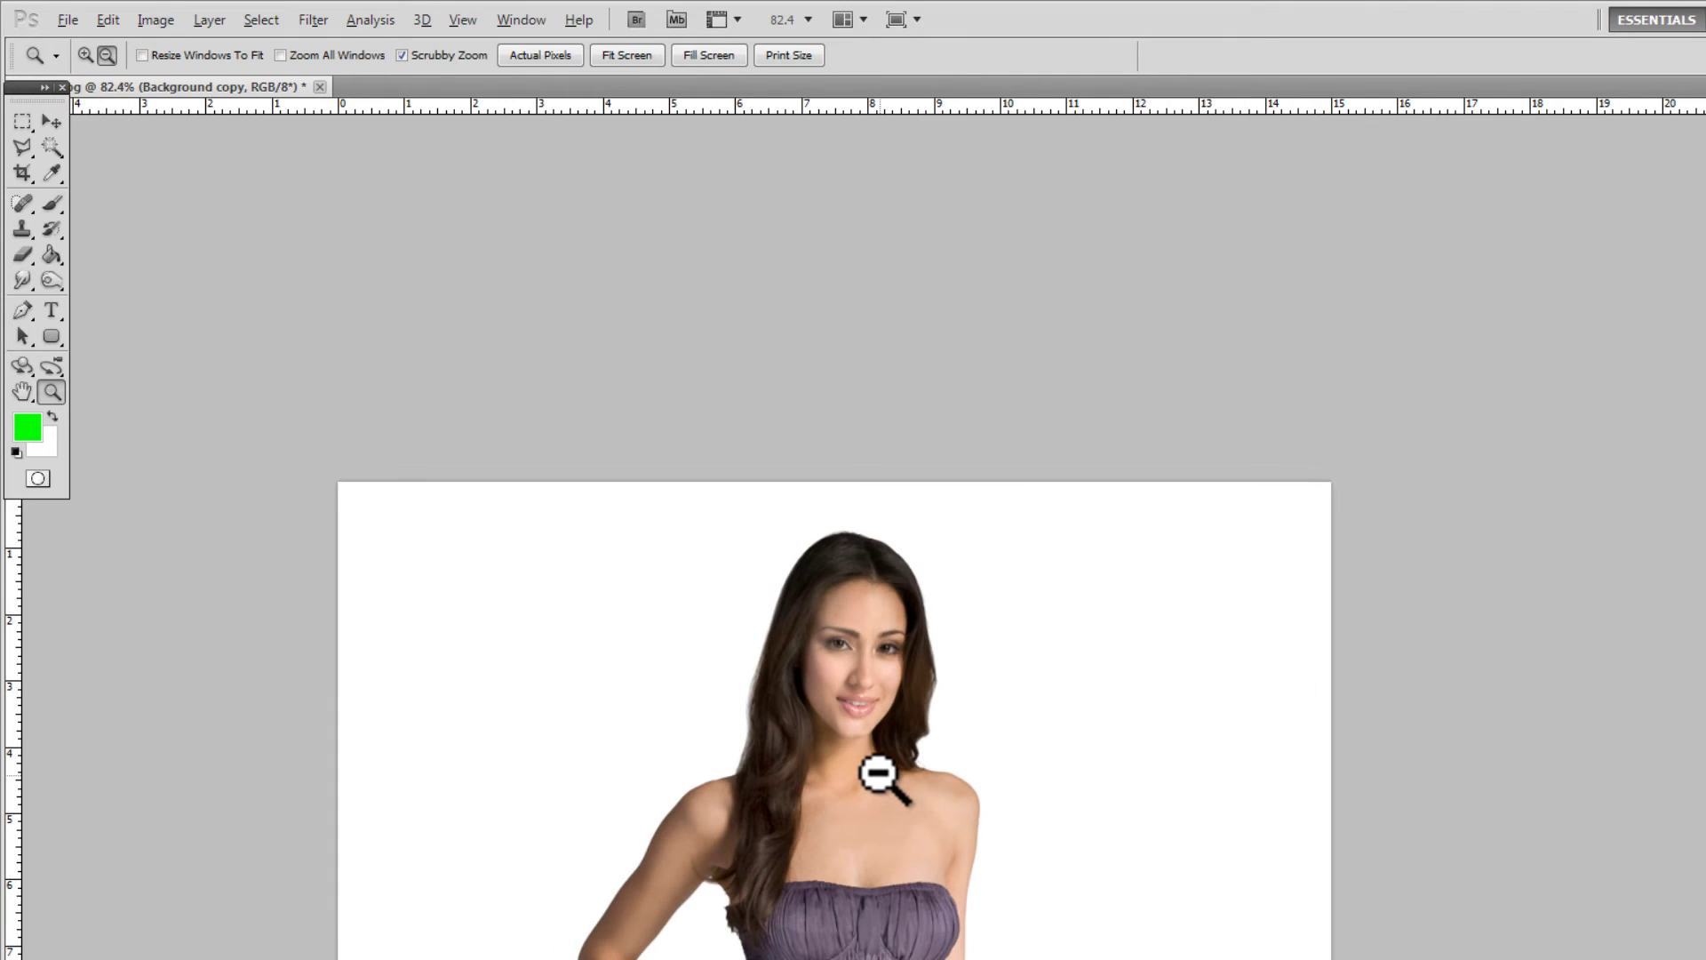
scroll(878, 773, down, 2)
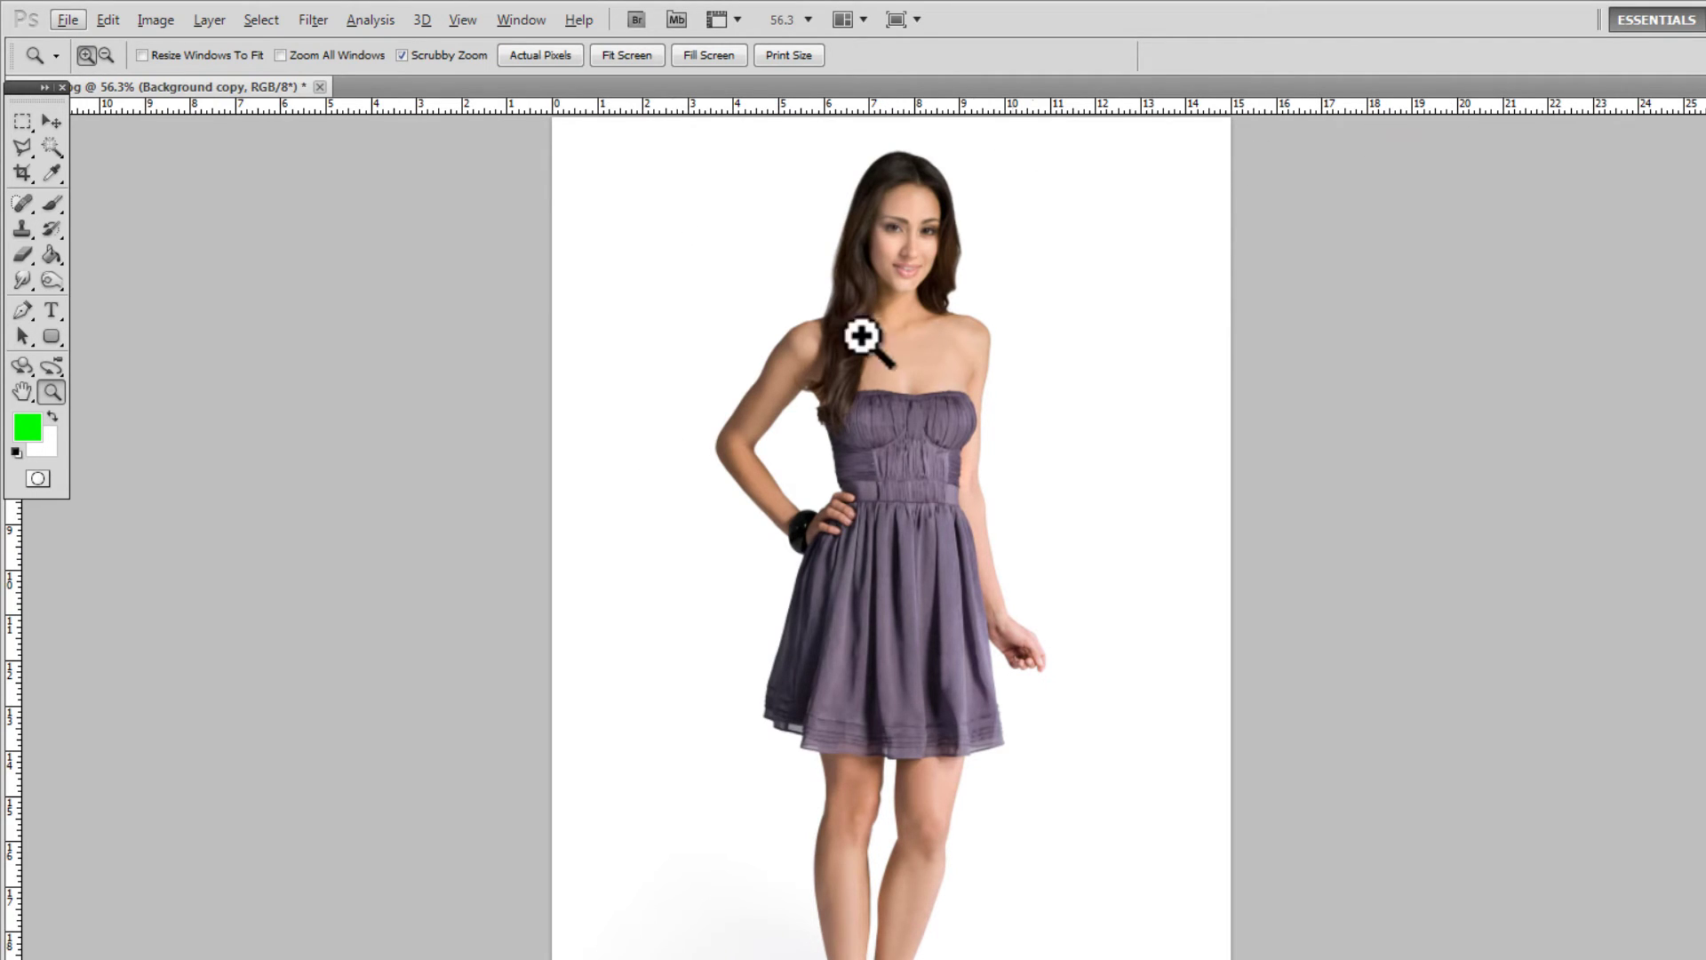
Magic Wand-select the white background at tolerance 50 and delete it
click(52, 149)
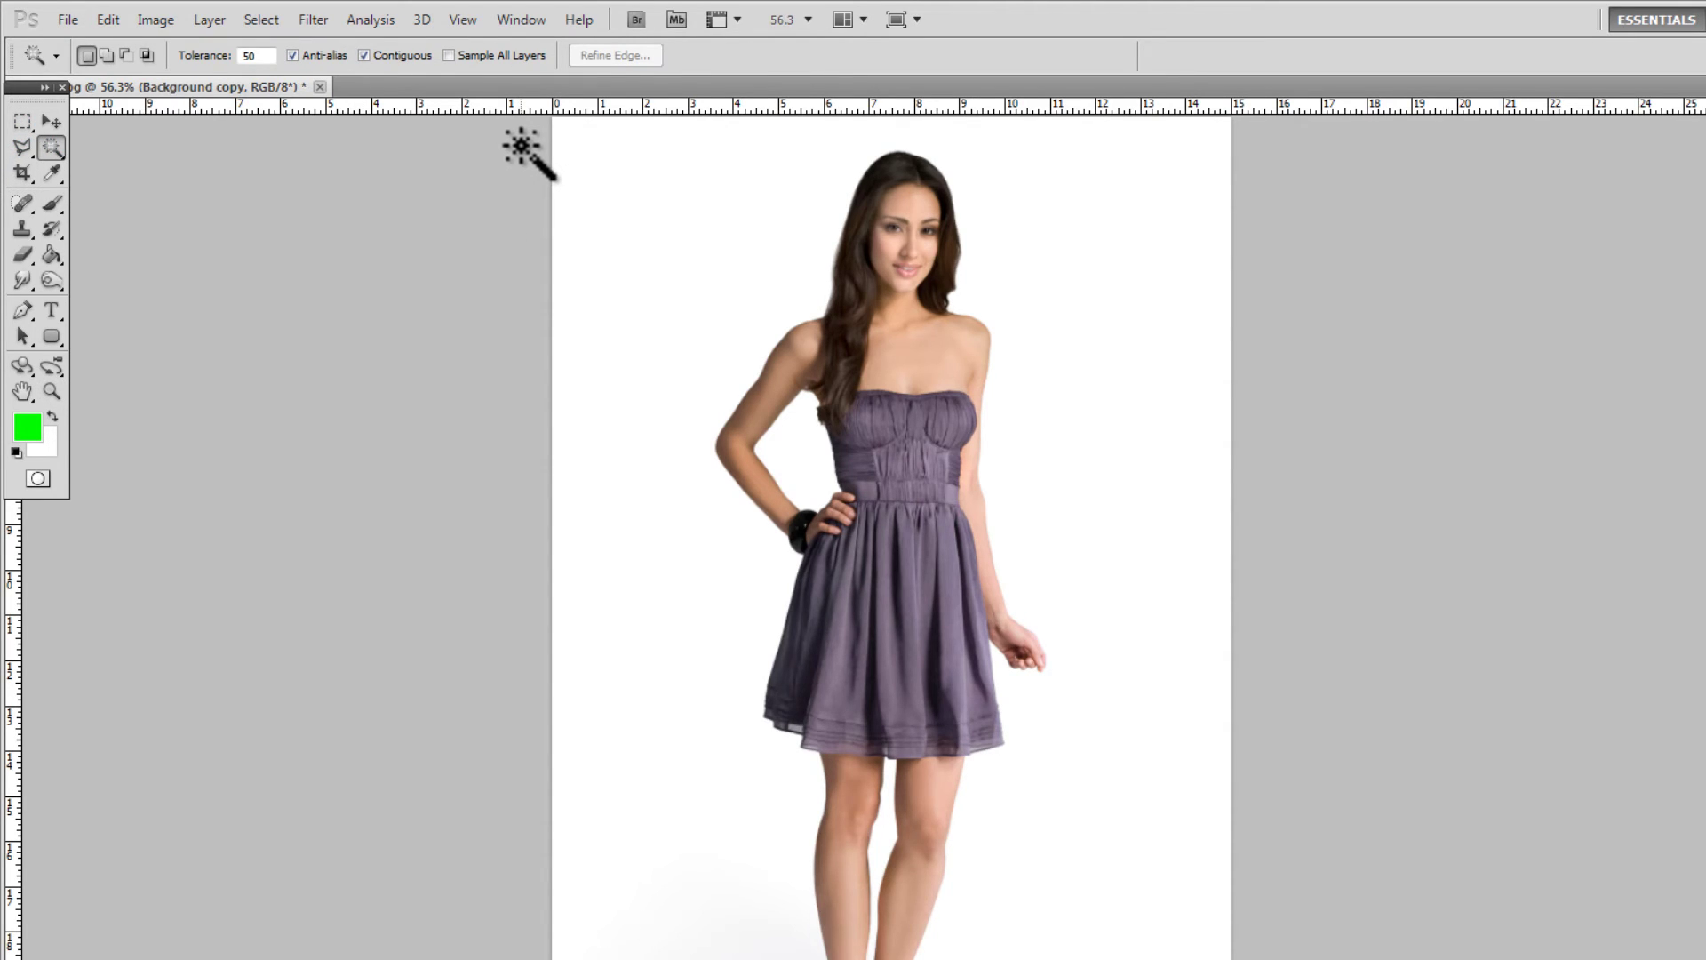
right_click(50, 151)
click(124, 166)
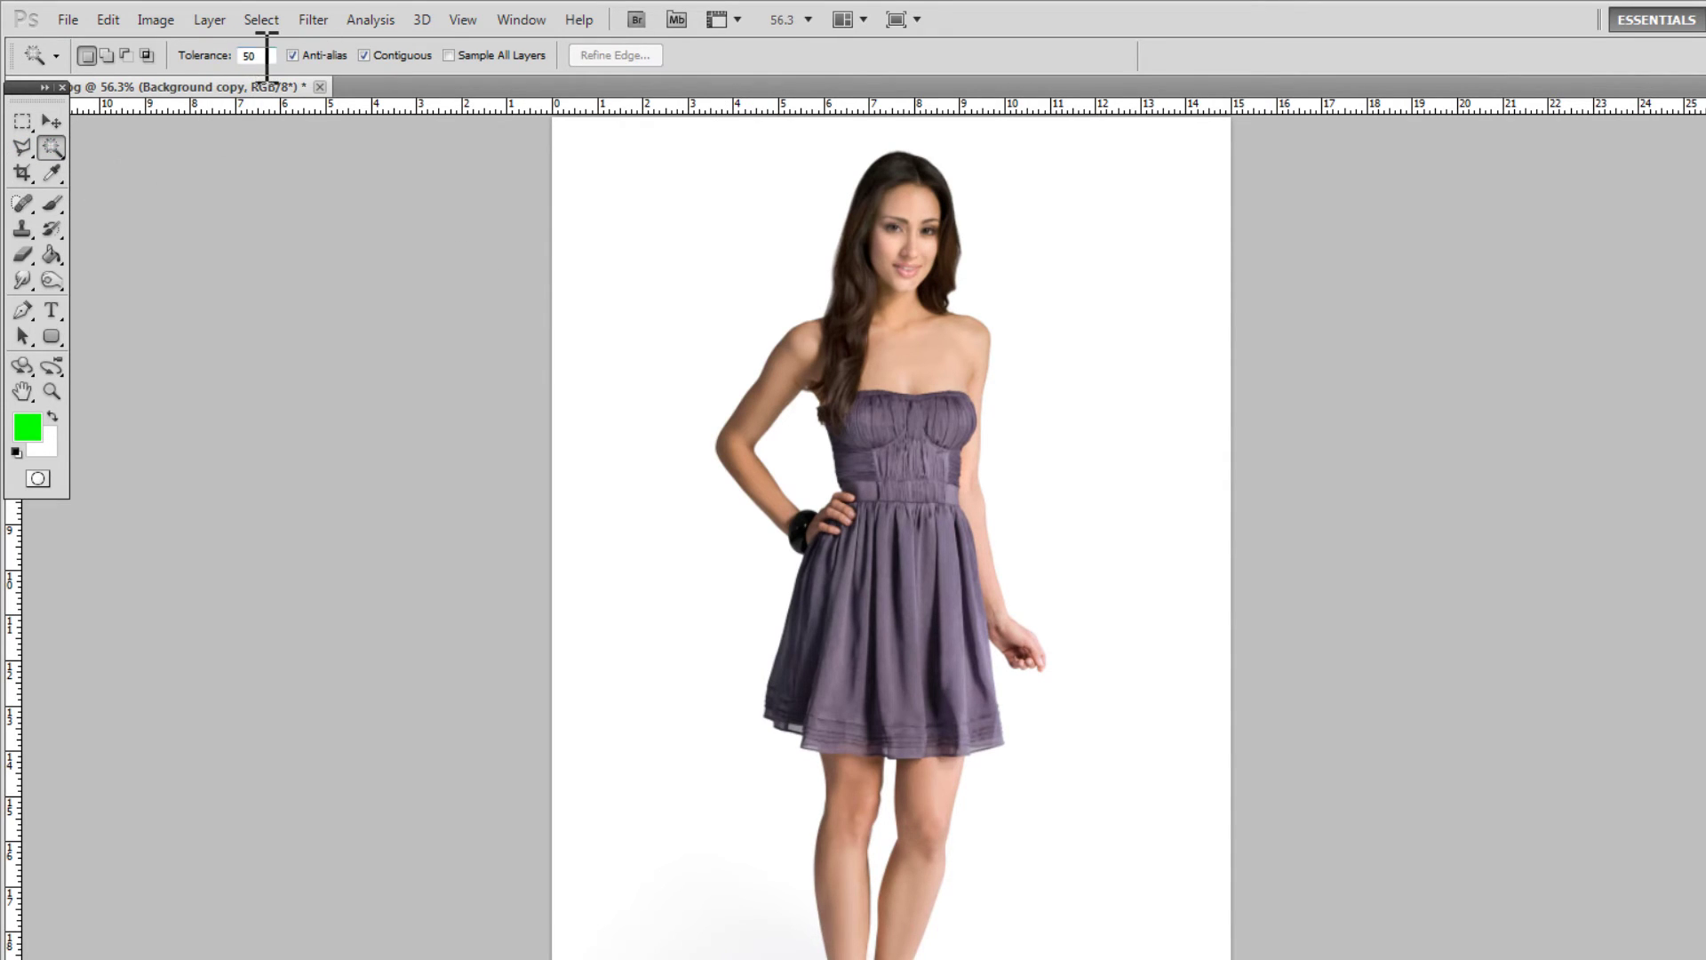
click(182, 59)
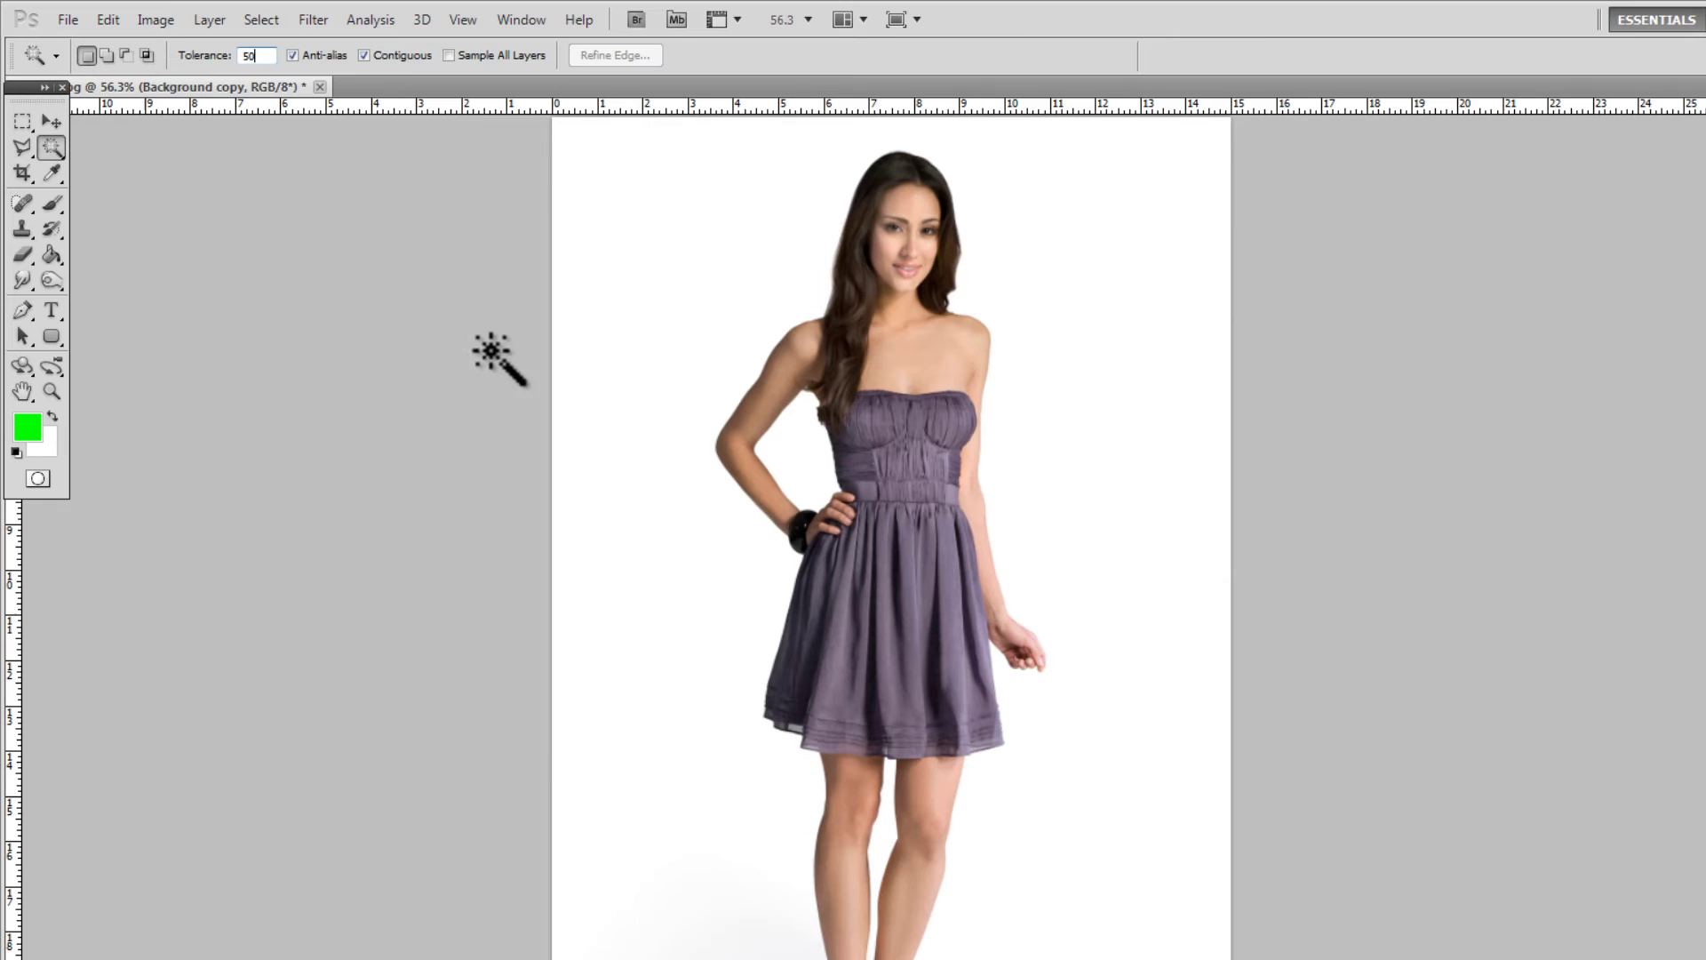
click(609, 299)
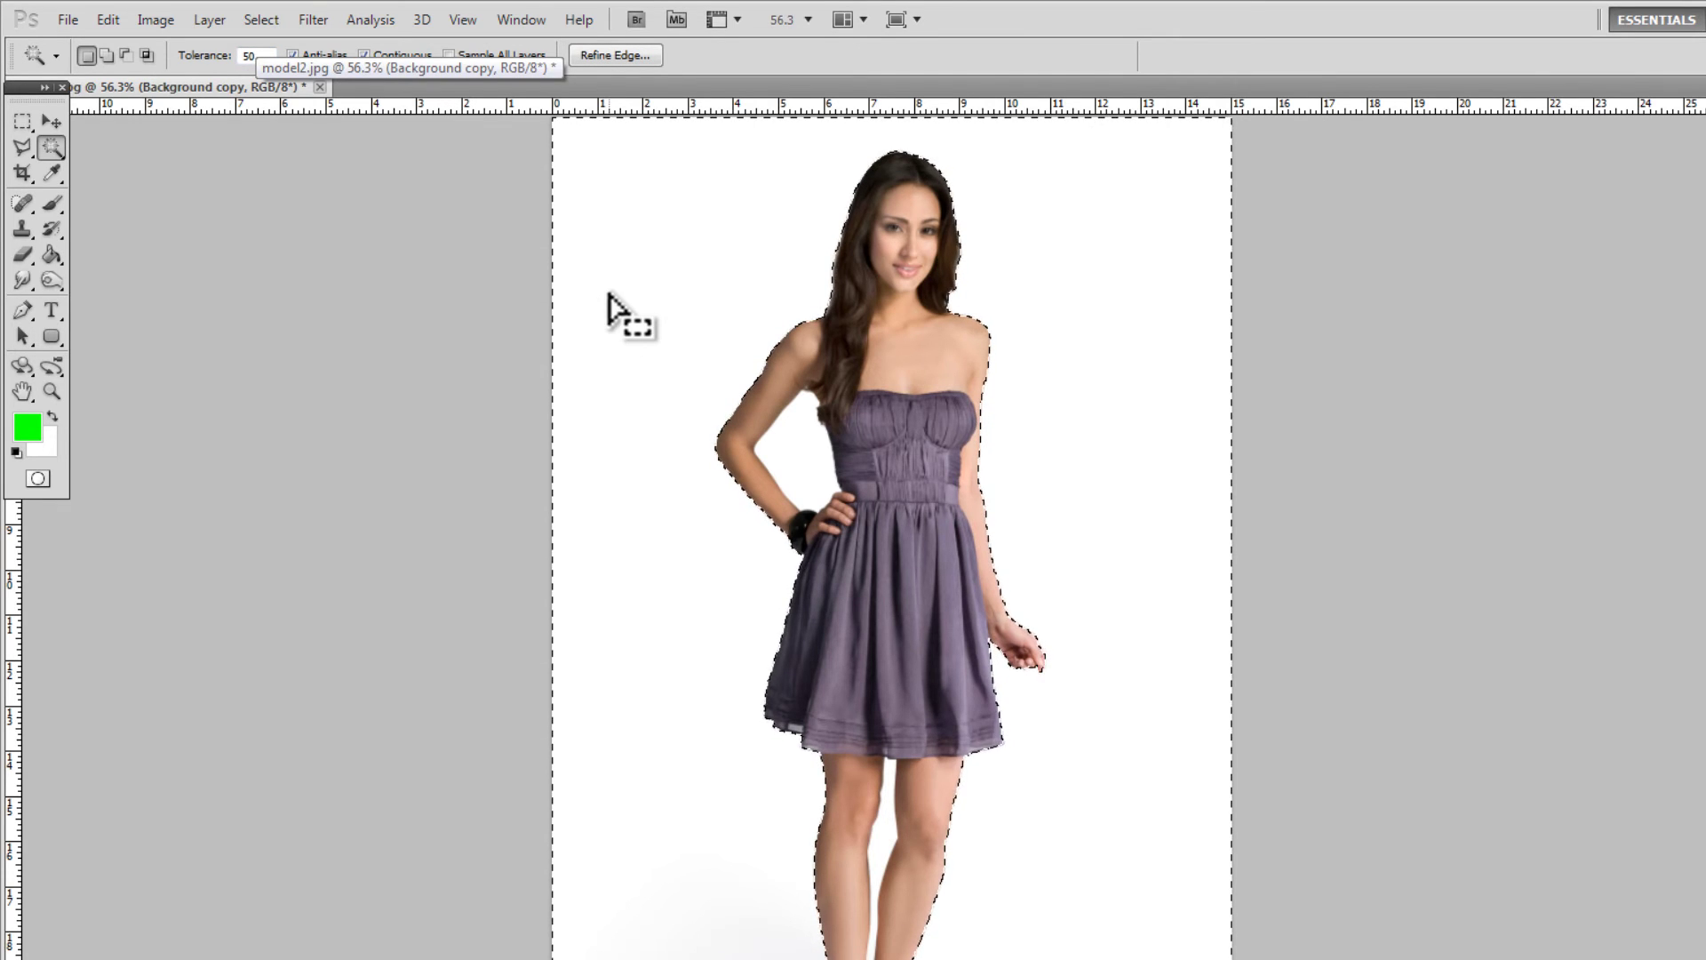
key(Delete)
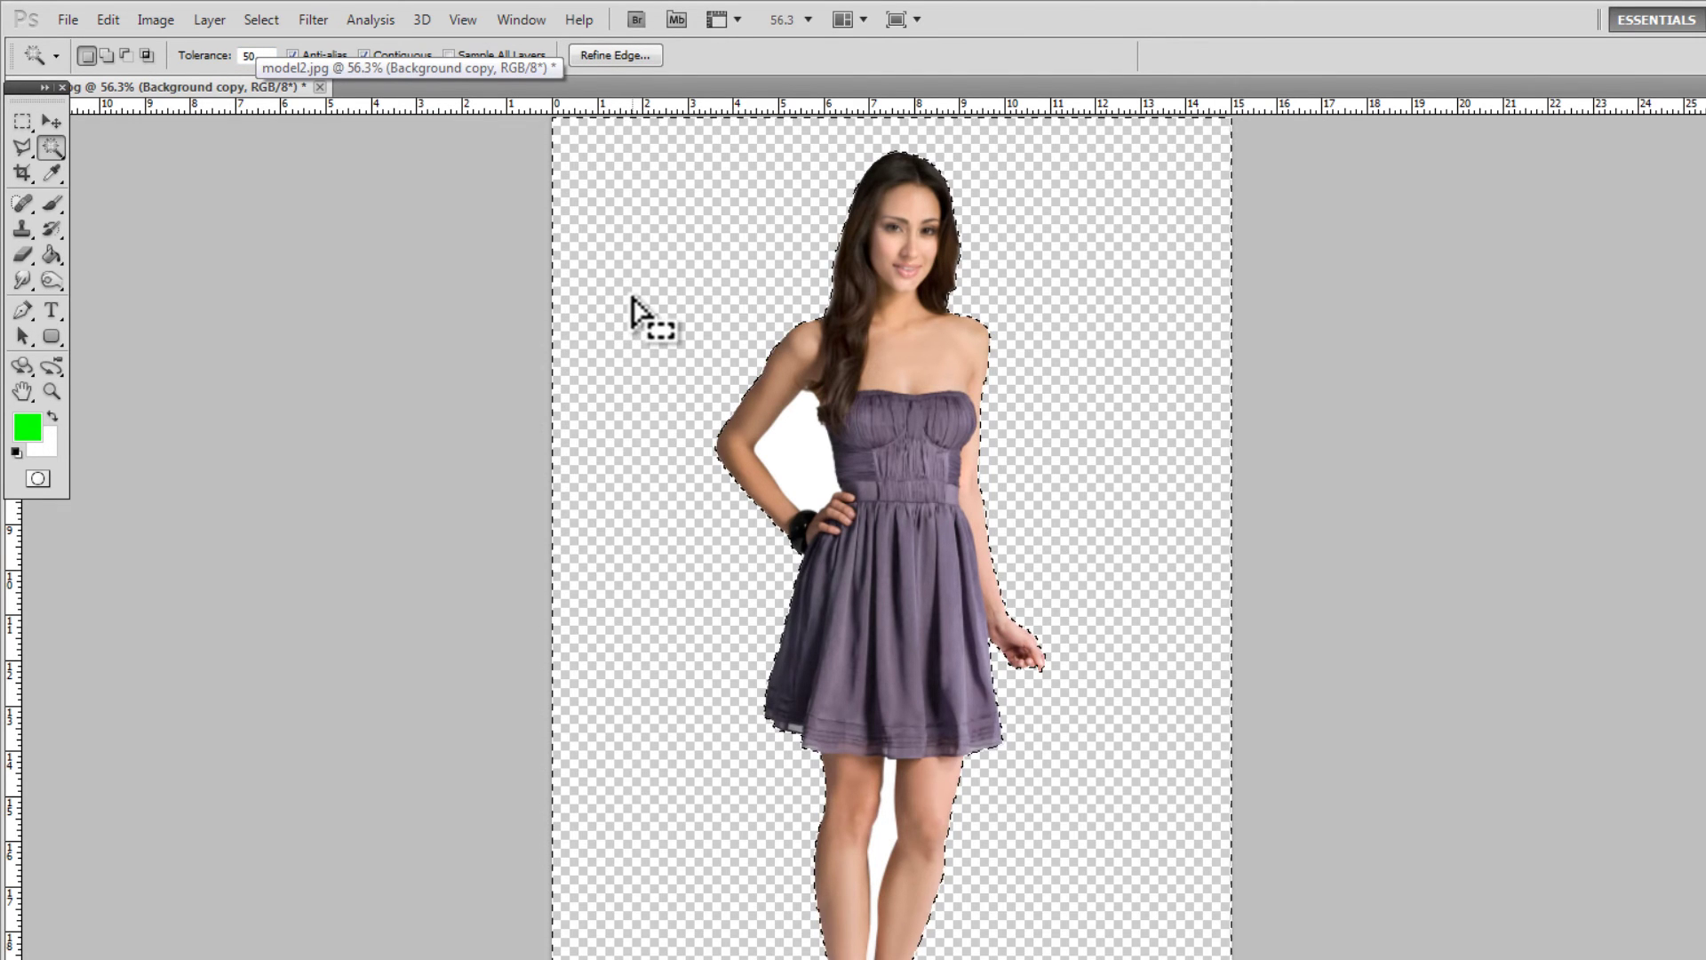
Select the white gaps by the arm and between the legs, then deselect
click(804, 455)
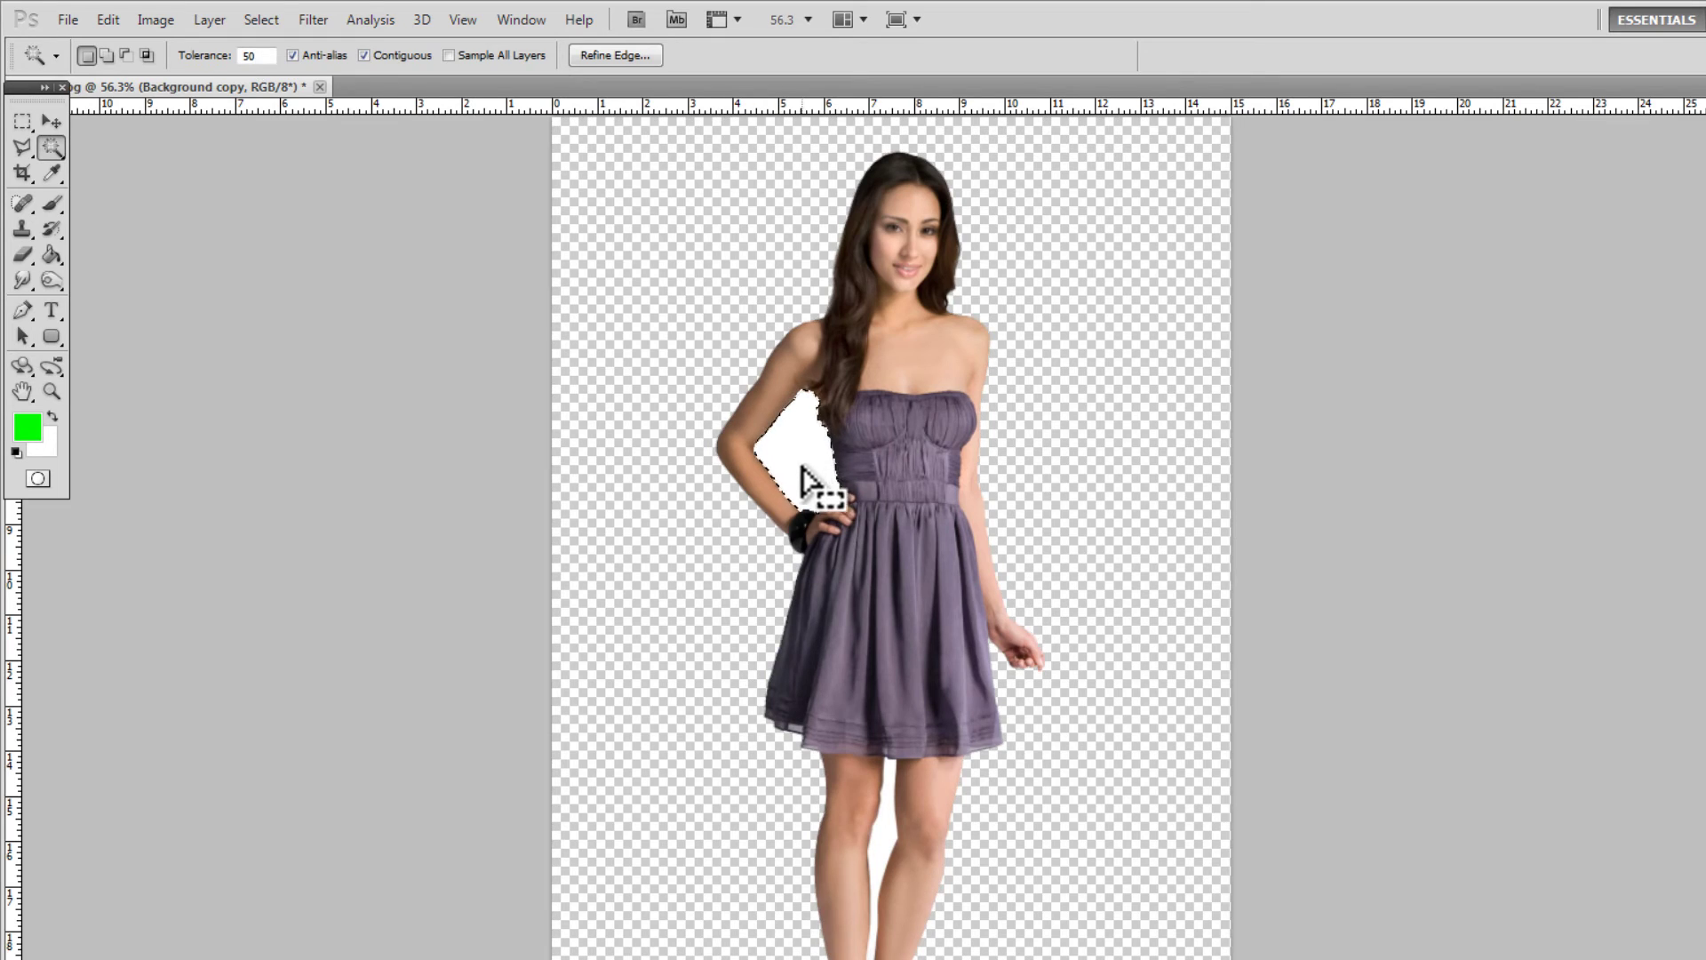
click(886, 840)
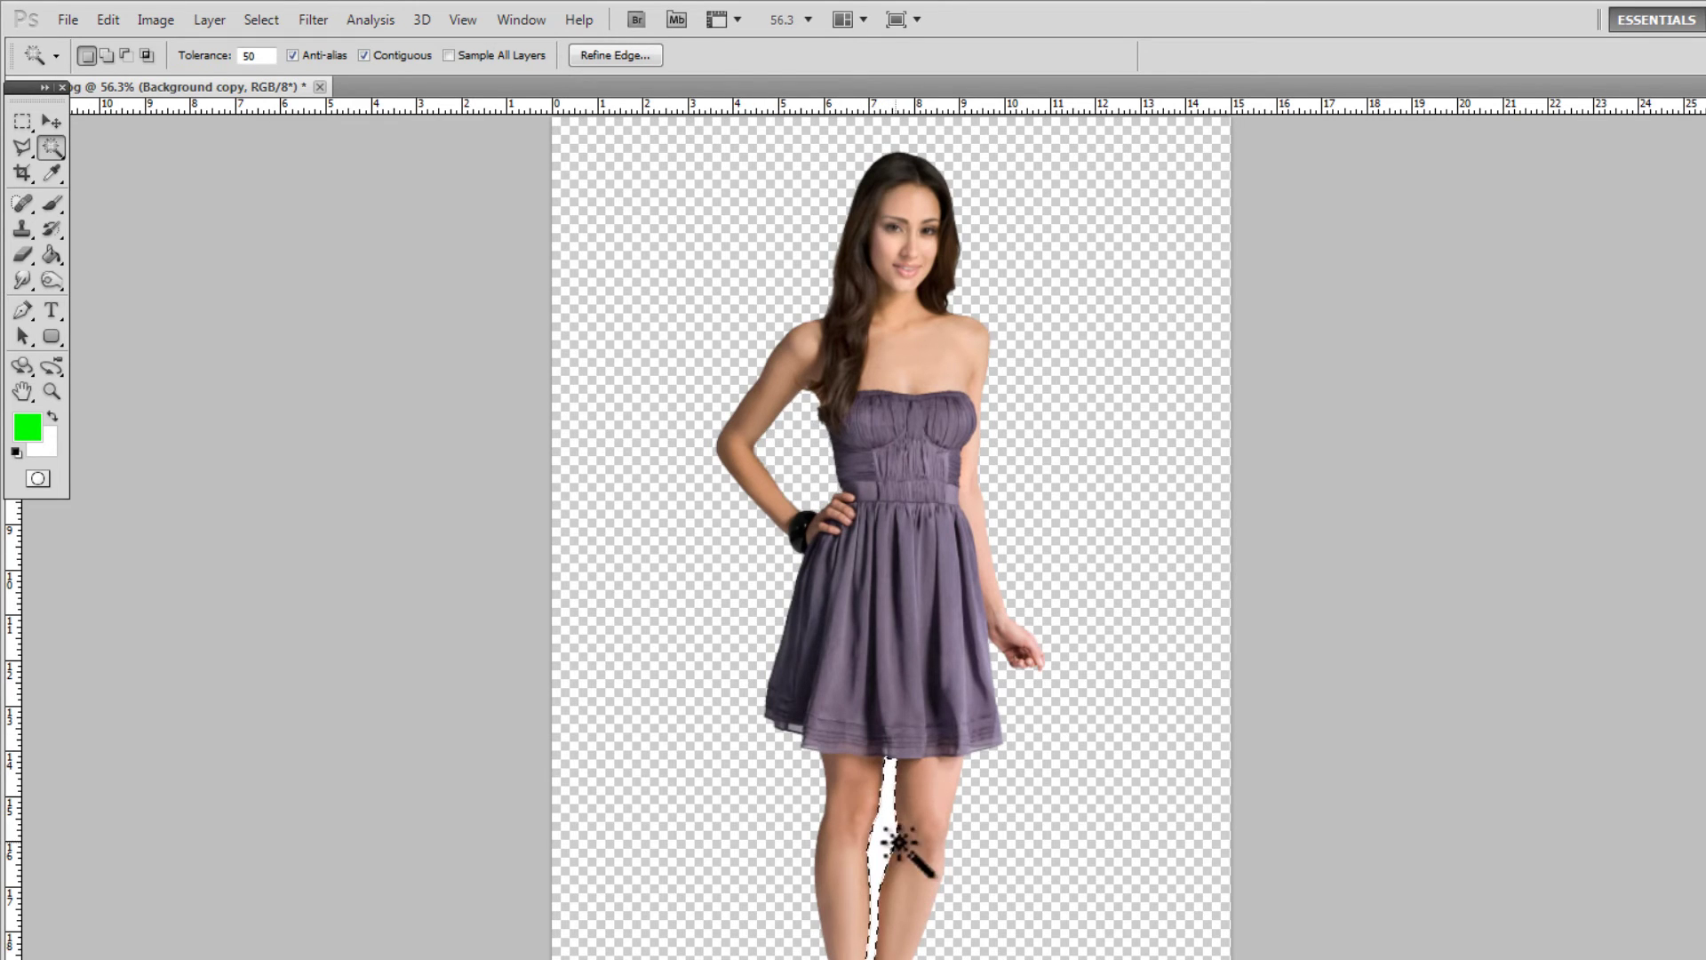
click(54, 122)
key(ctrl+d)
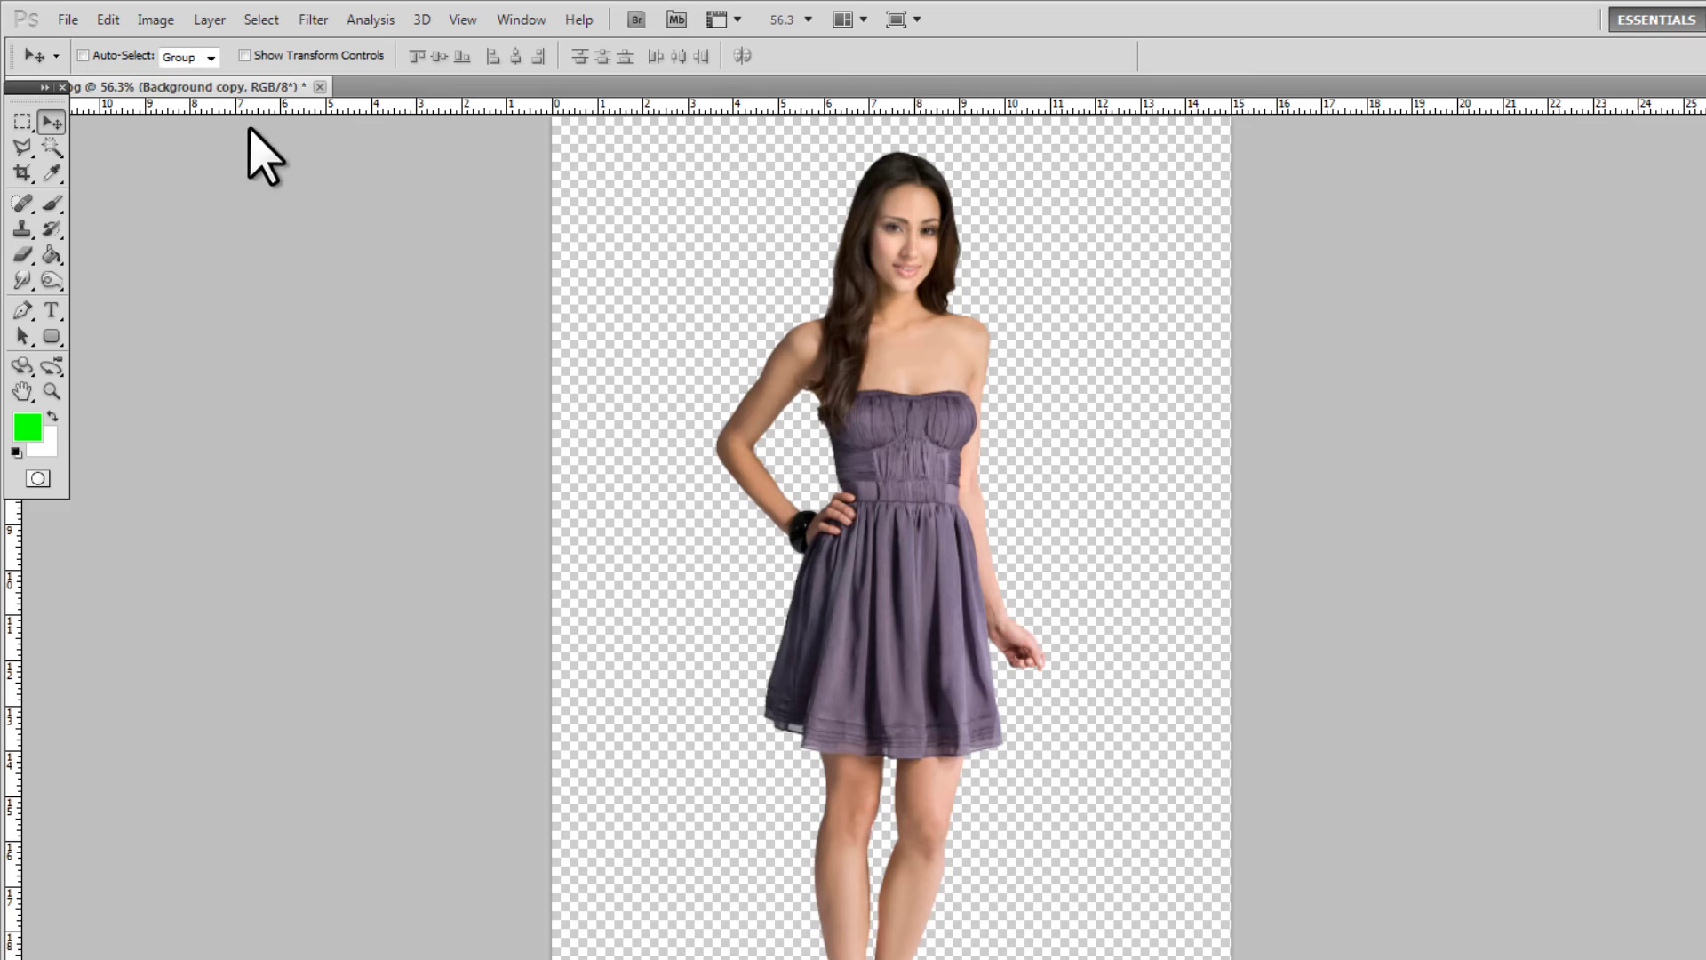
Apply Brightness/Contrast with brightness 36 and contrast -38 to the cut-out model
click(156, 20)
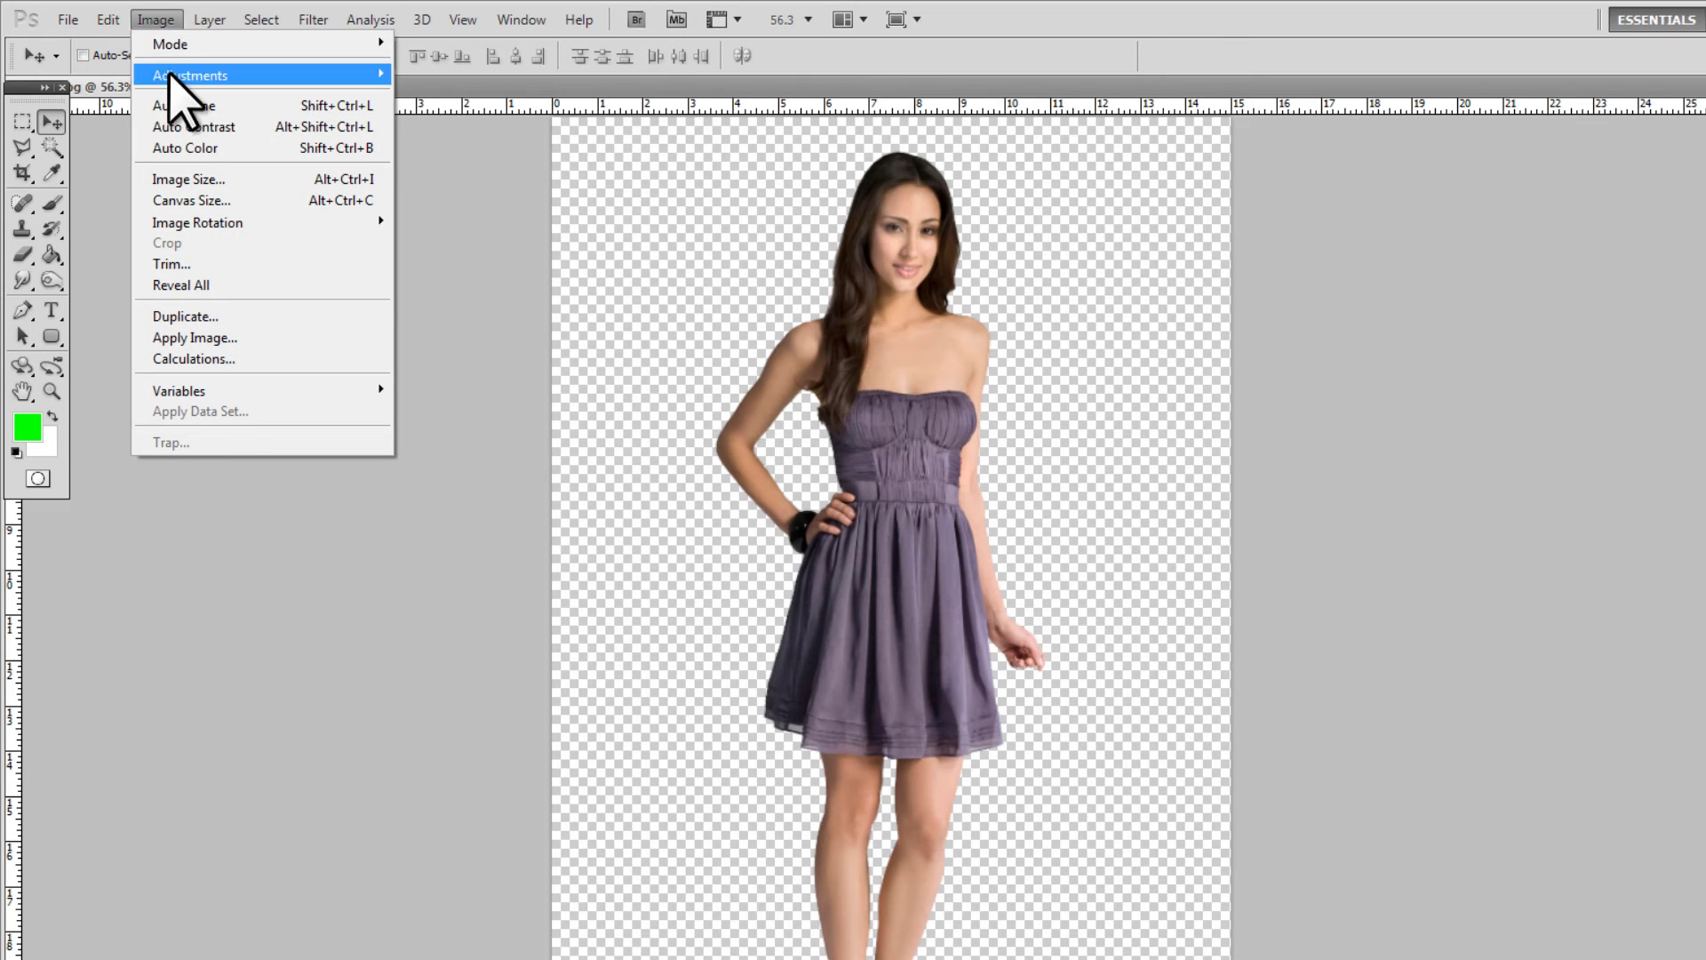
mouse_move(222, 76)
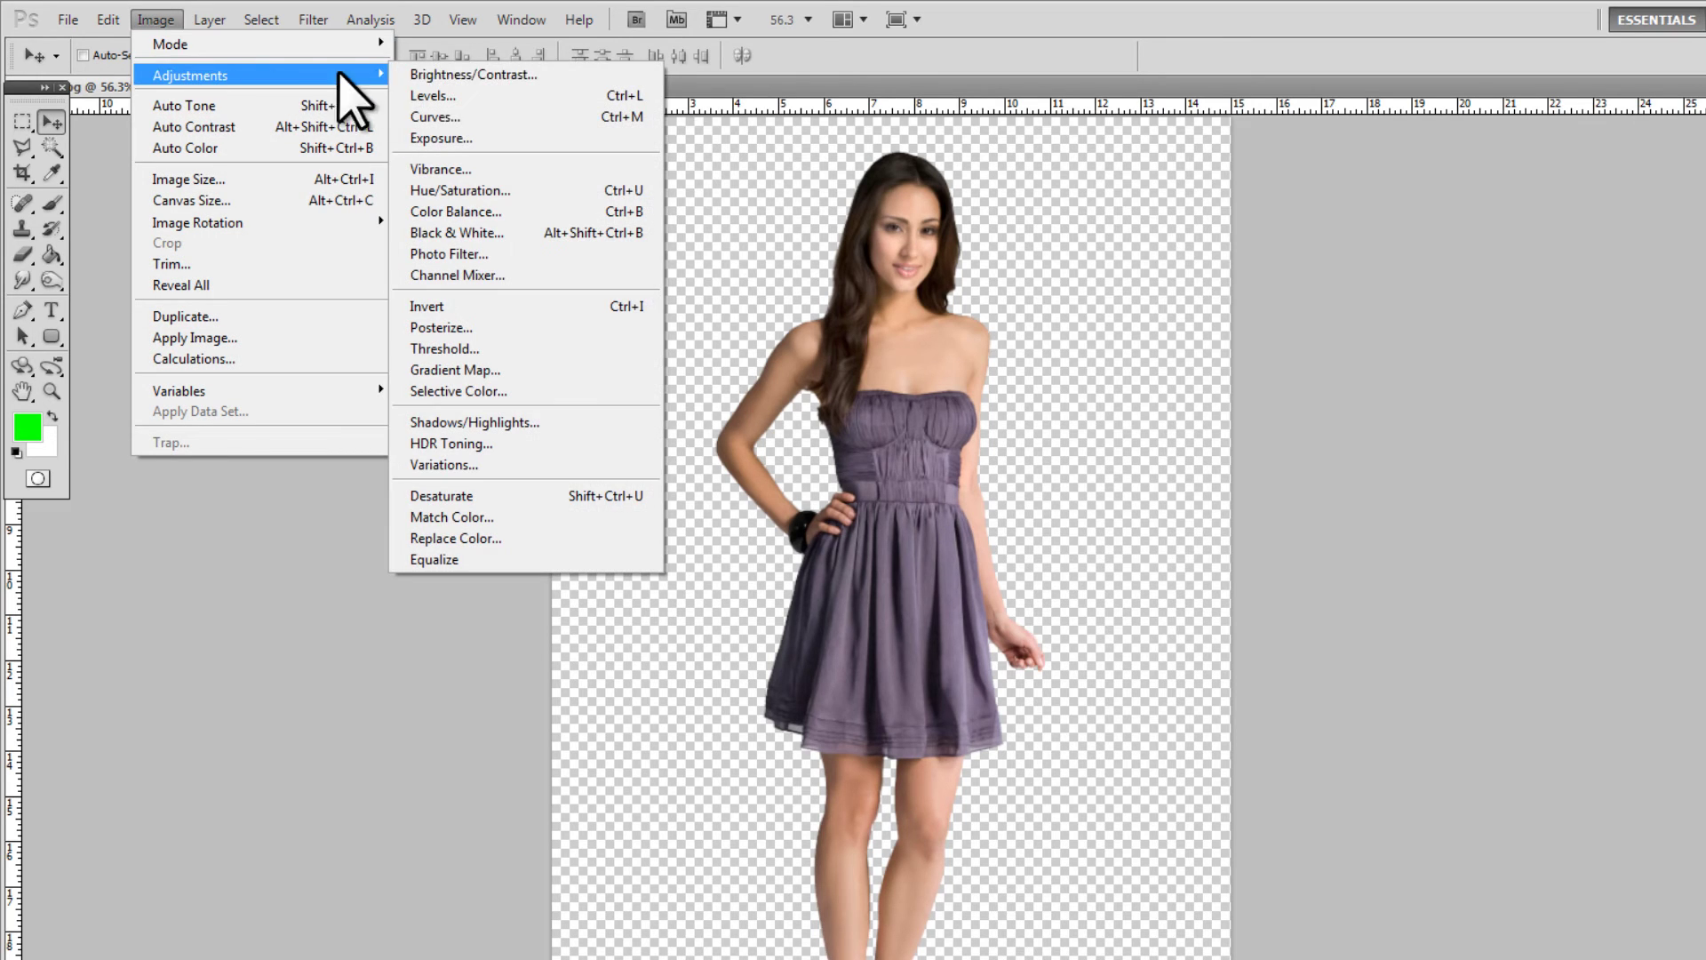
click(478, 75)
drag(1360, 302, 1322, 348)
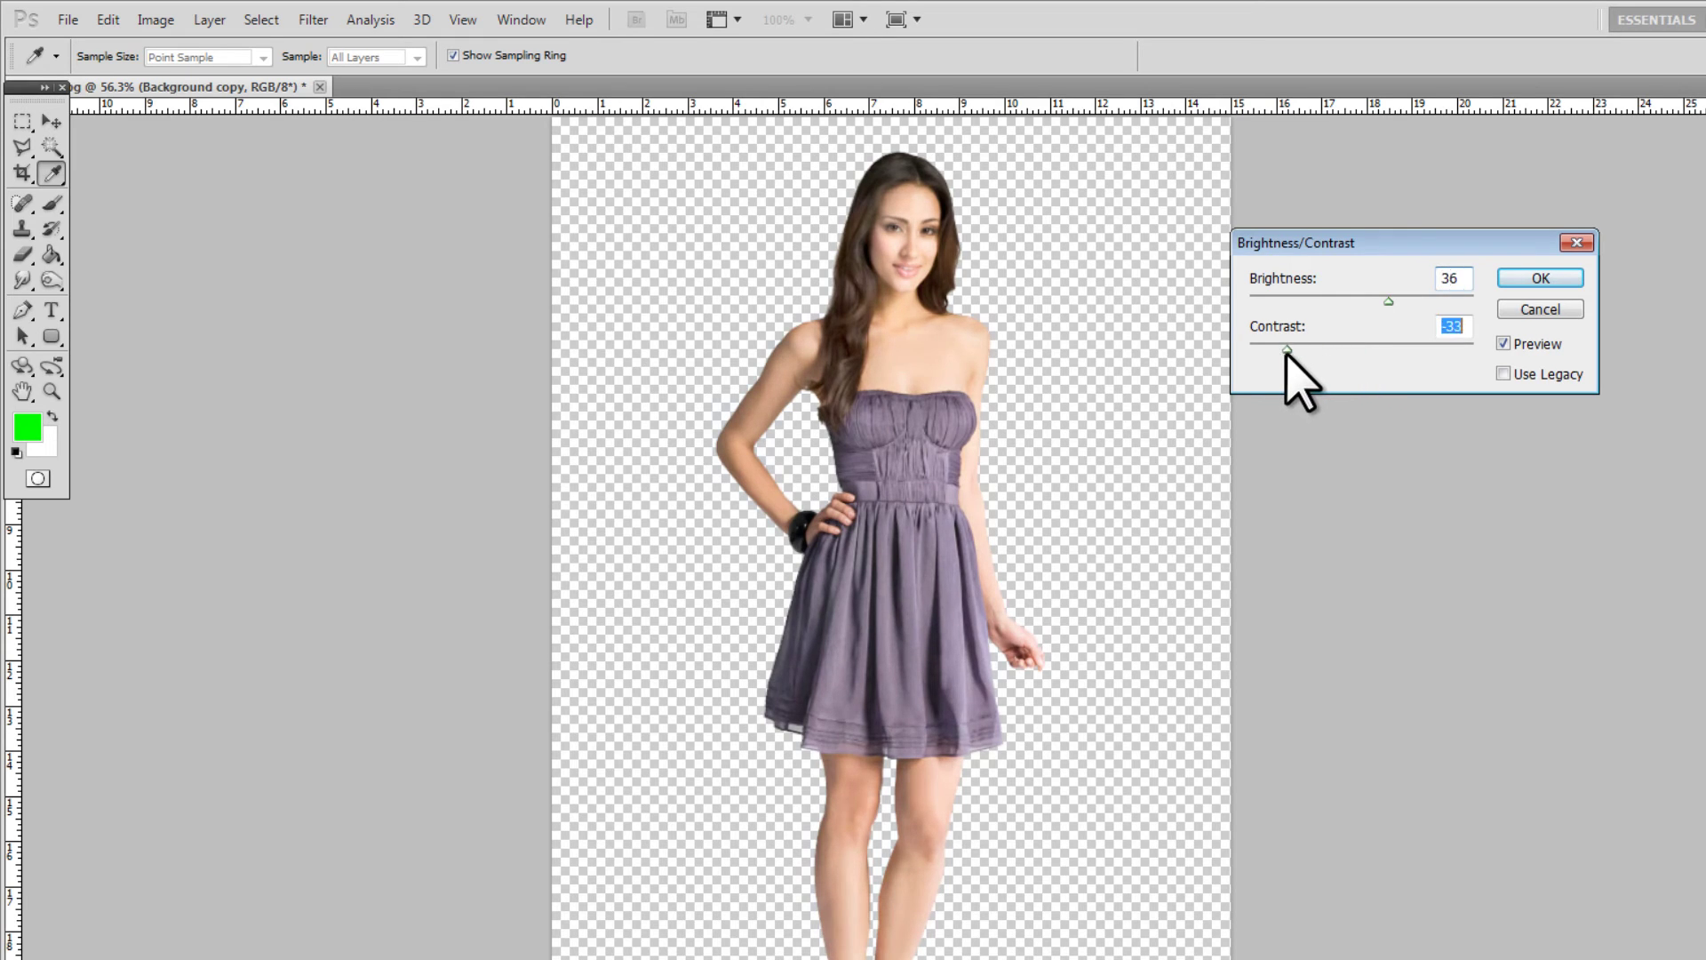
click(1389, 301)
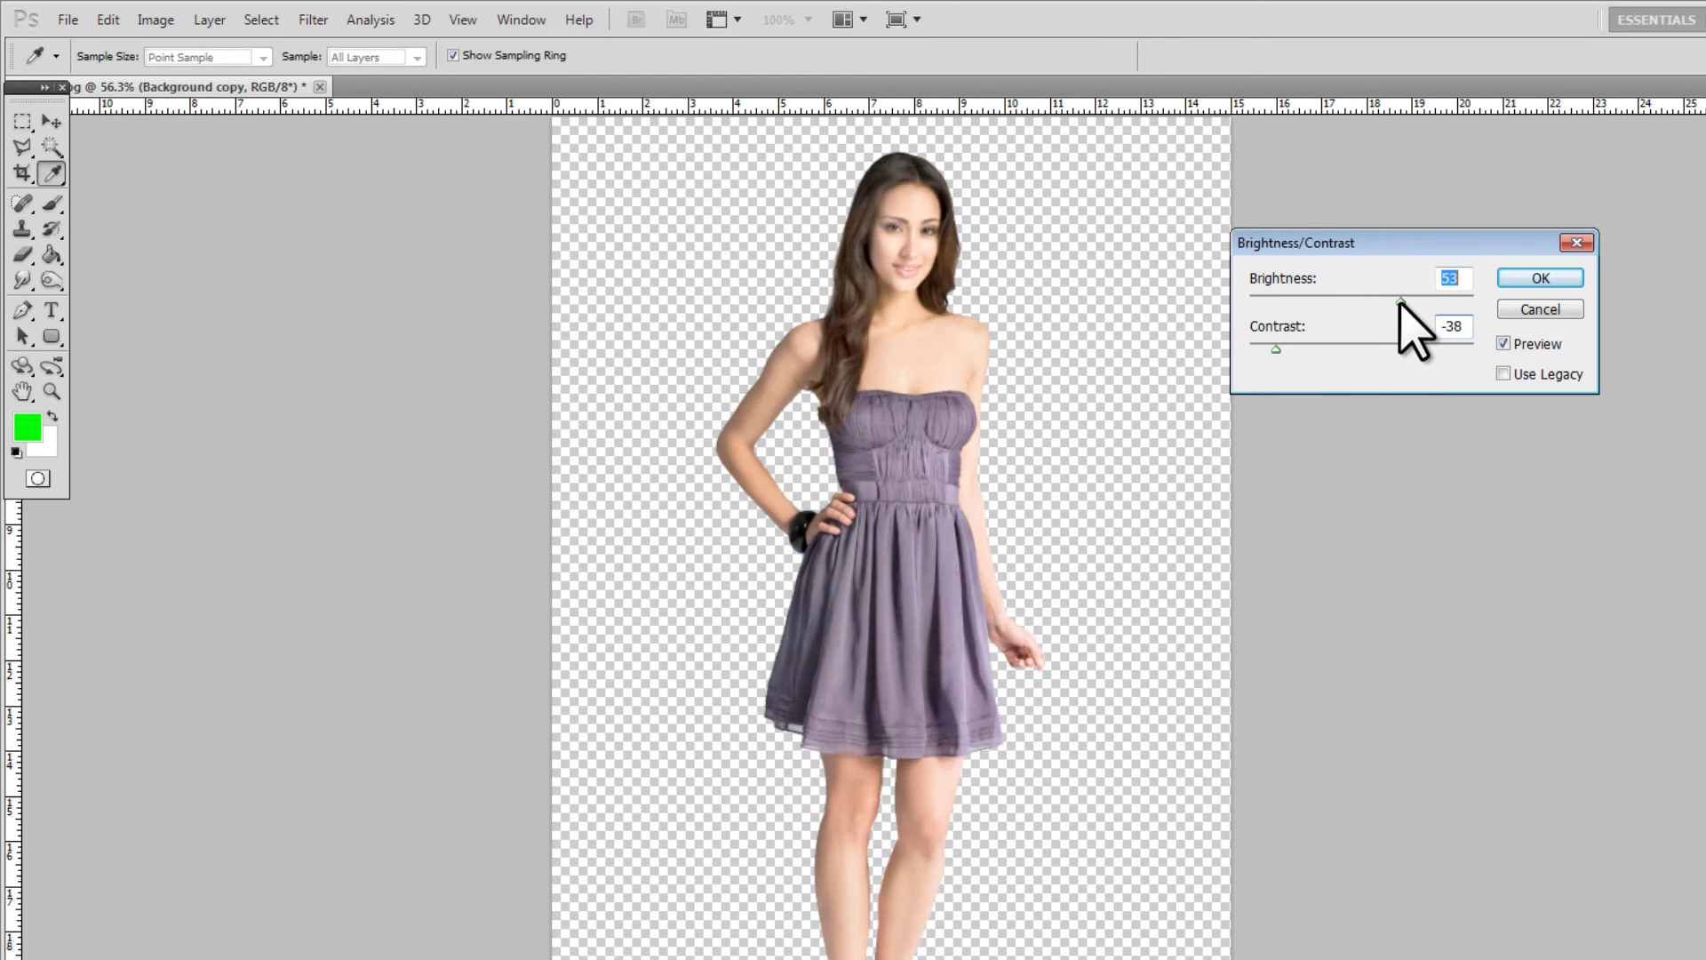
click(1540, 280)
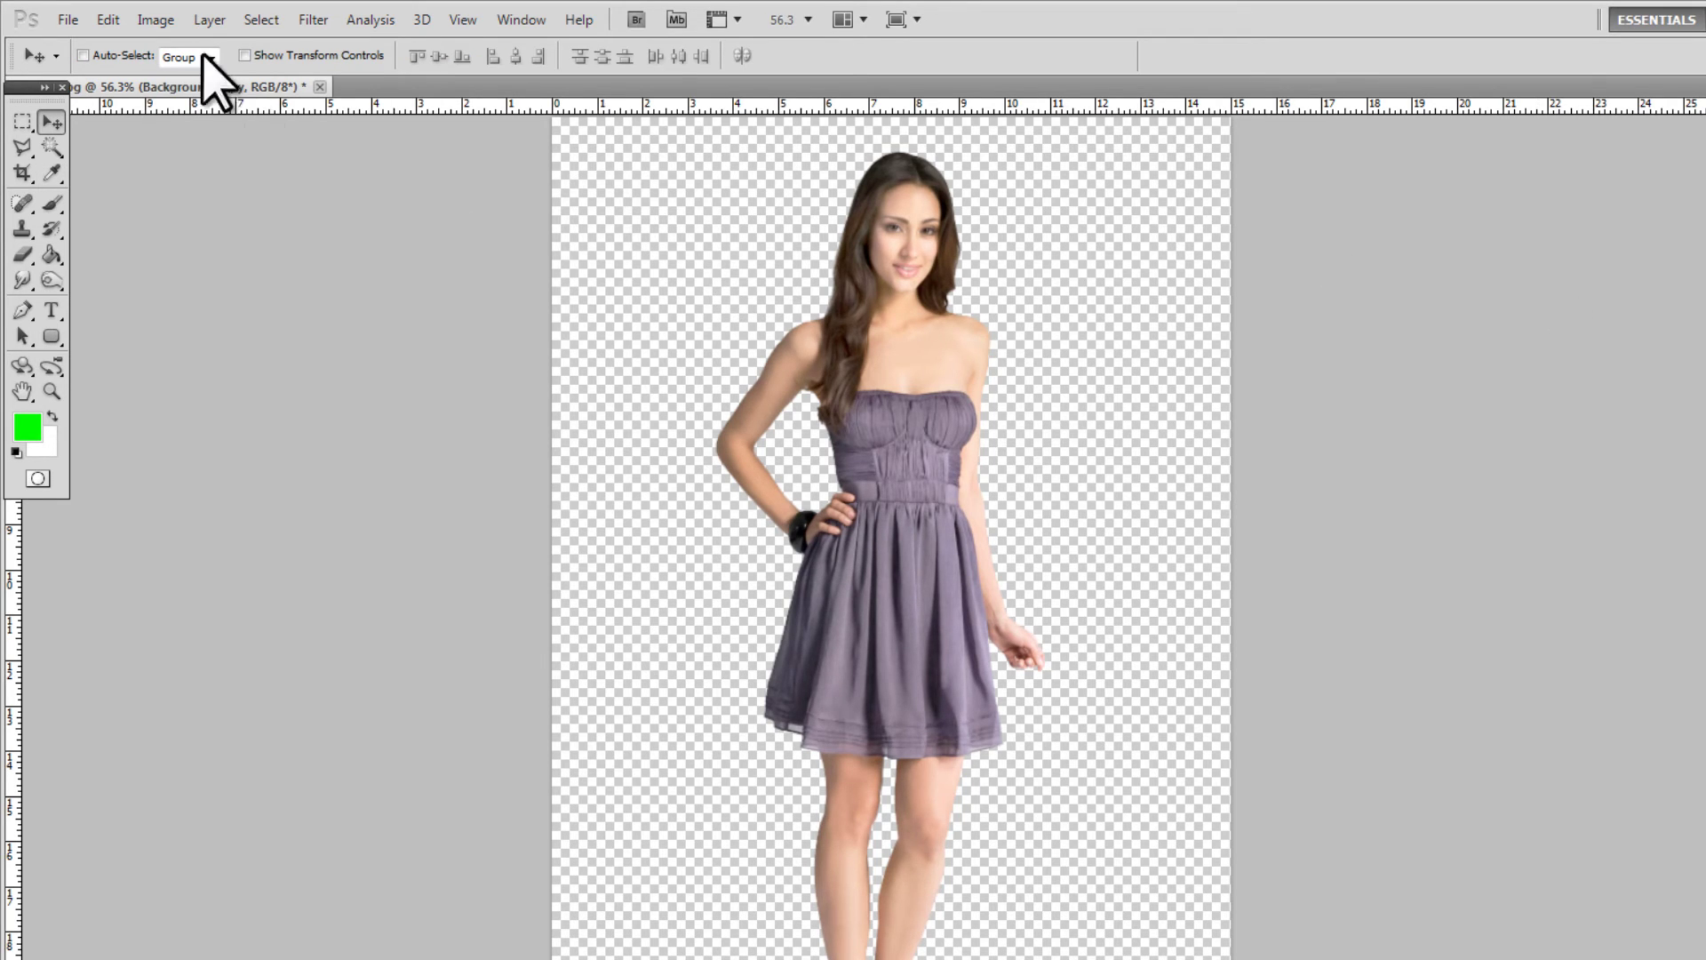
Apply an Exposure adjustment of +0.46, offset -0.0265 and gamma 0.94
click(163, 20)
mouse_move(315, 74)
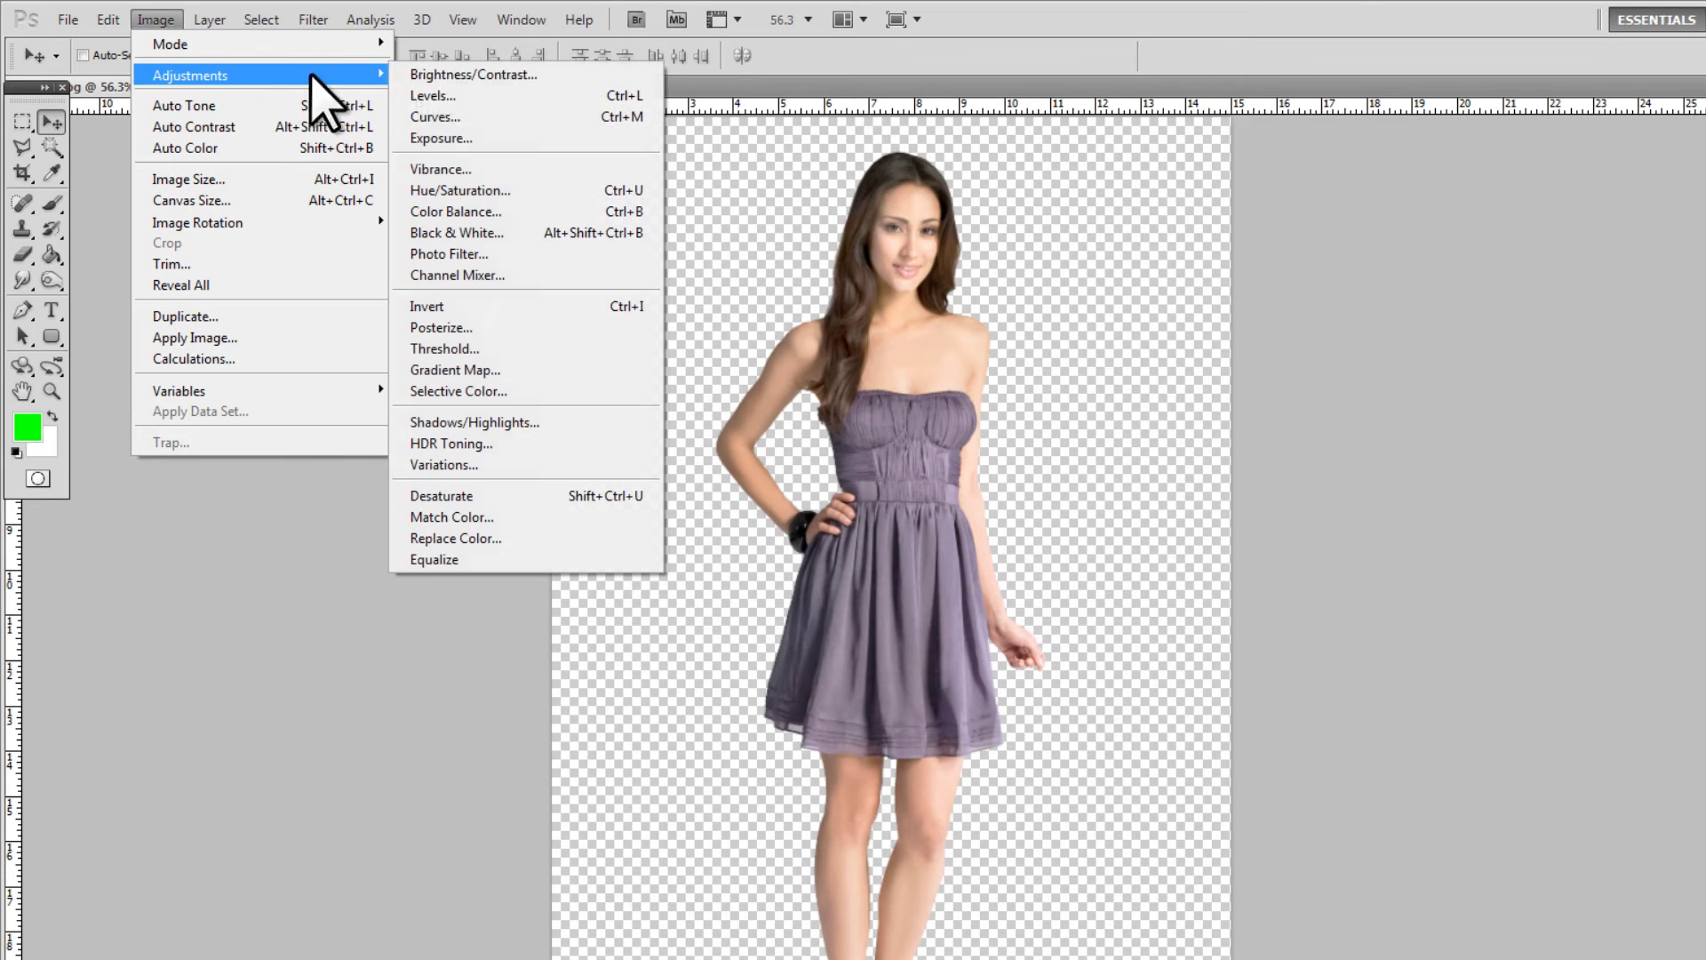
click(480, 139)
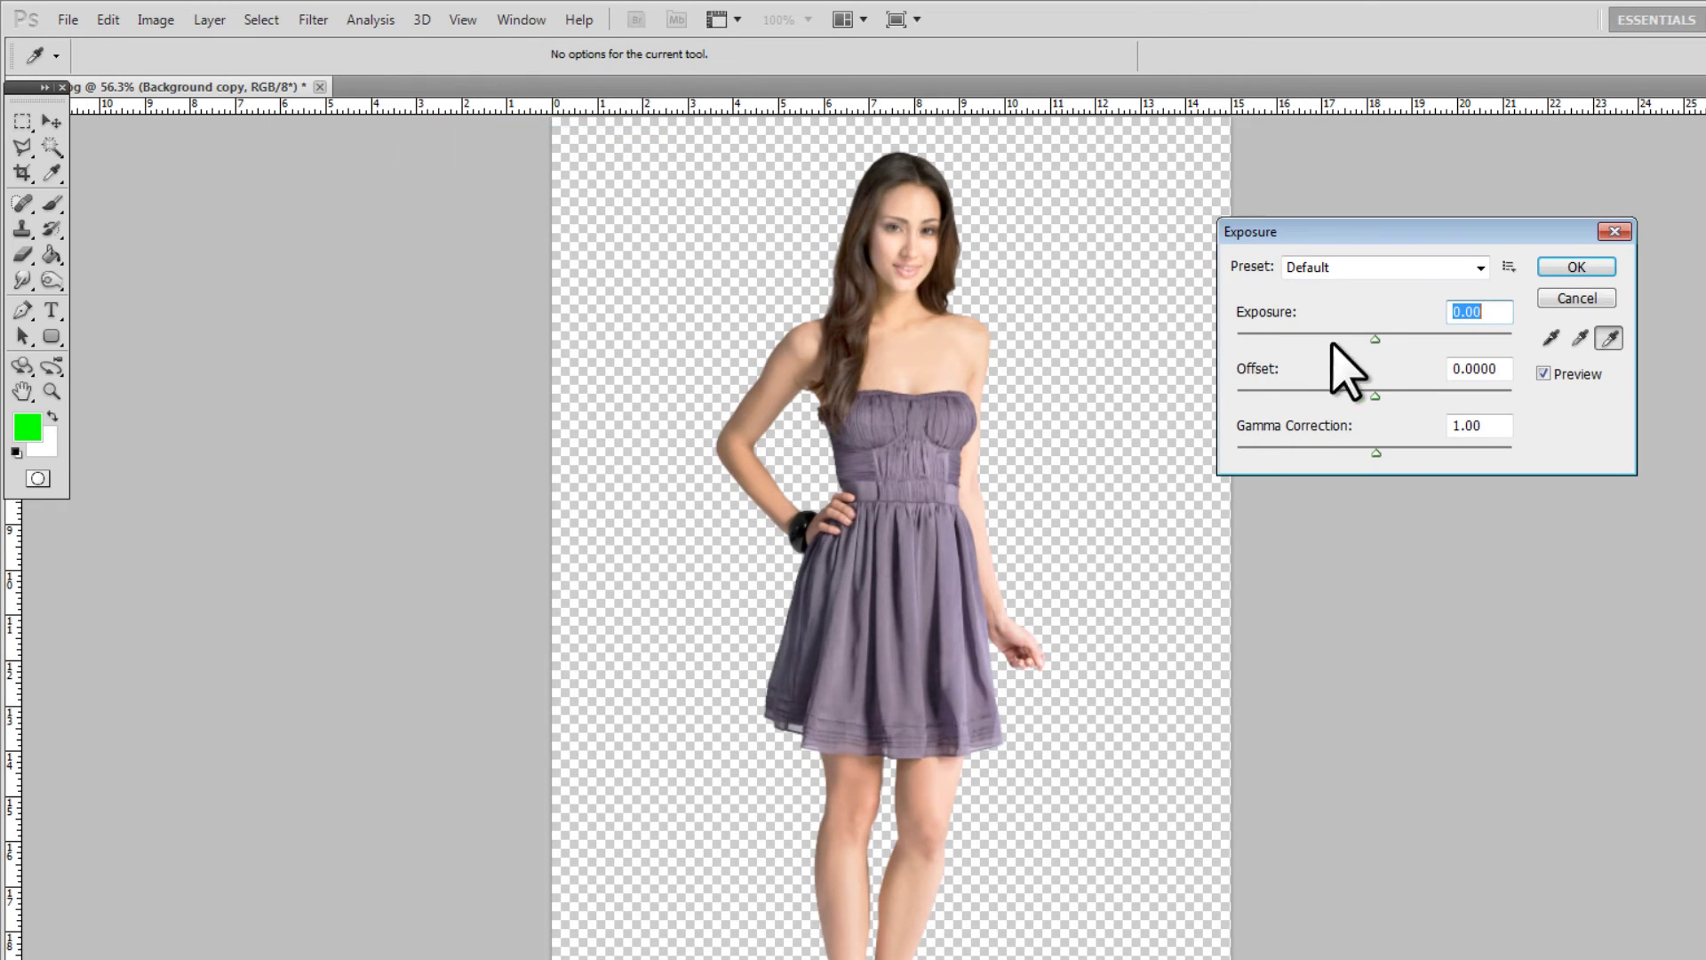
drag(1375, 336, 1343, 397)
drag(1364, 338, 1383, 340)
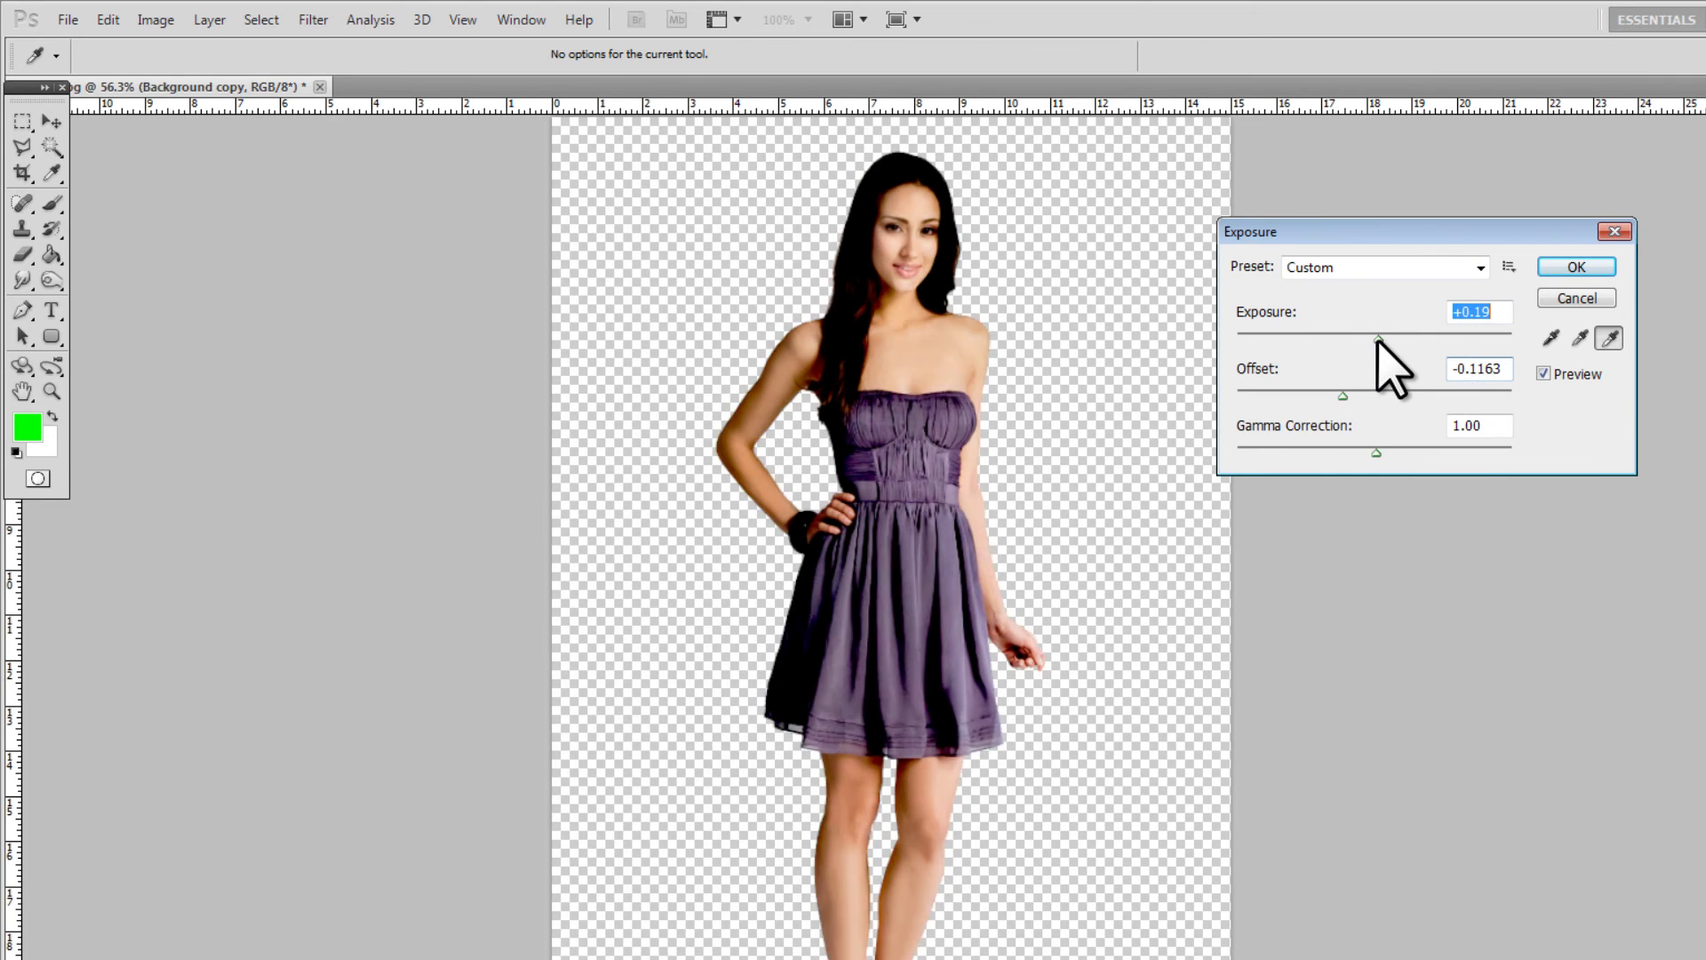
drag(1376, 452, 1382, 452)
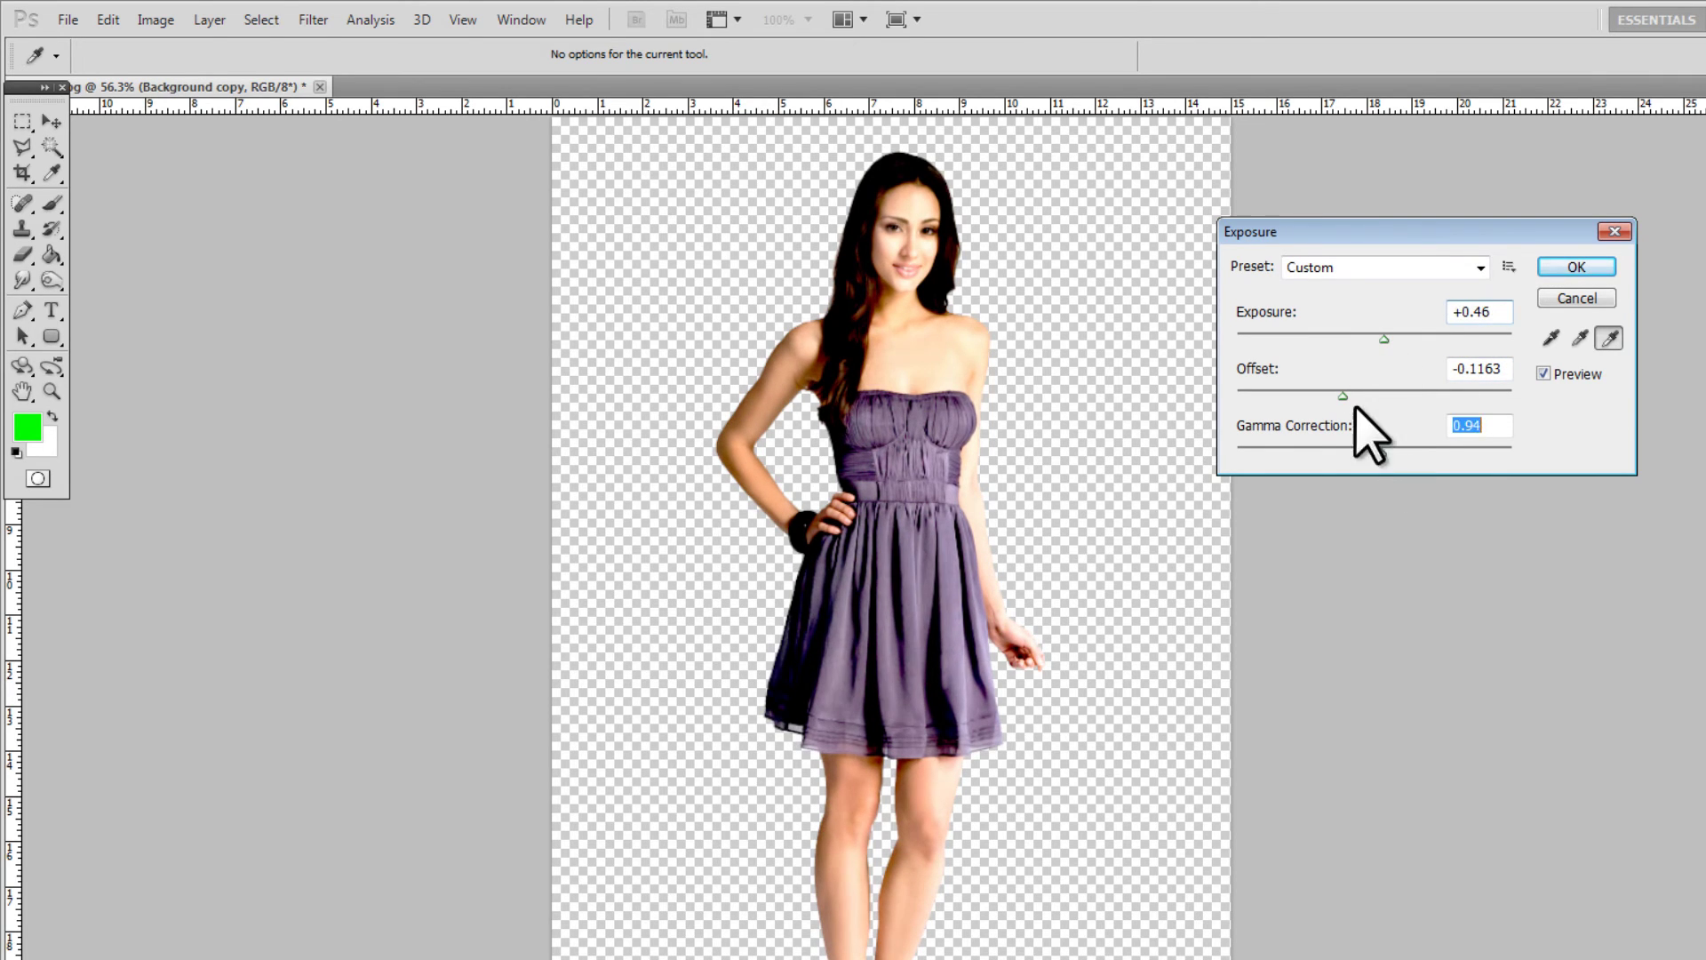
drag(1344, 396, 1348, 397)
click(1367, 396)
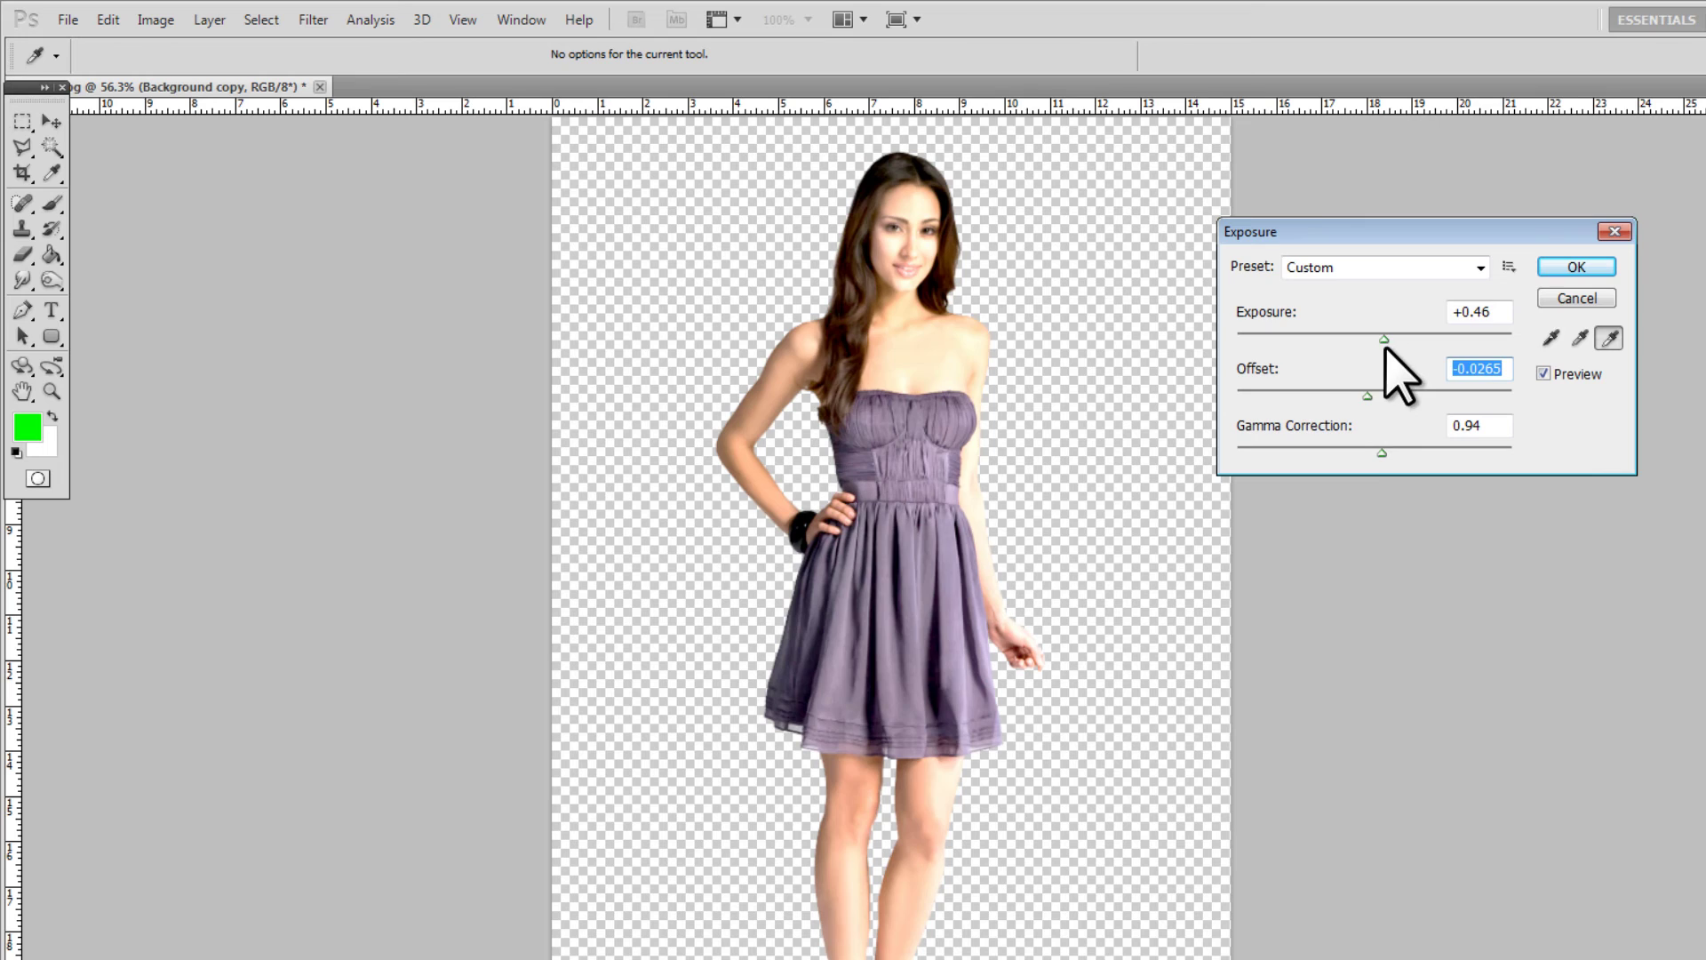
drag(1384, 339, 1380, 339)
click(1595, 268)
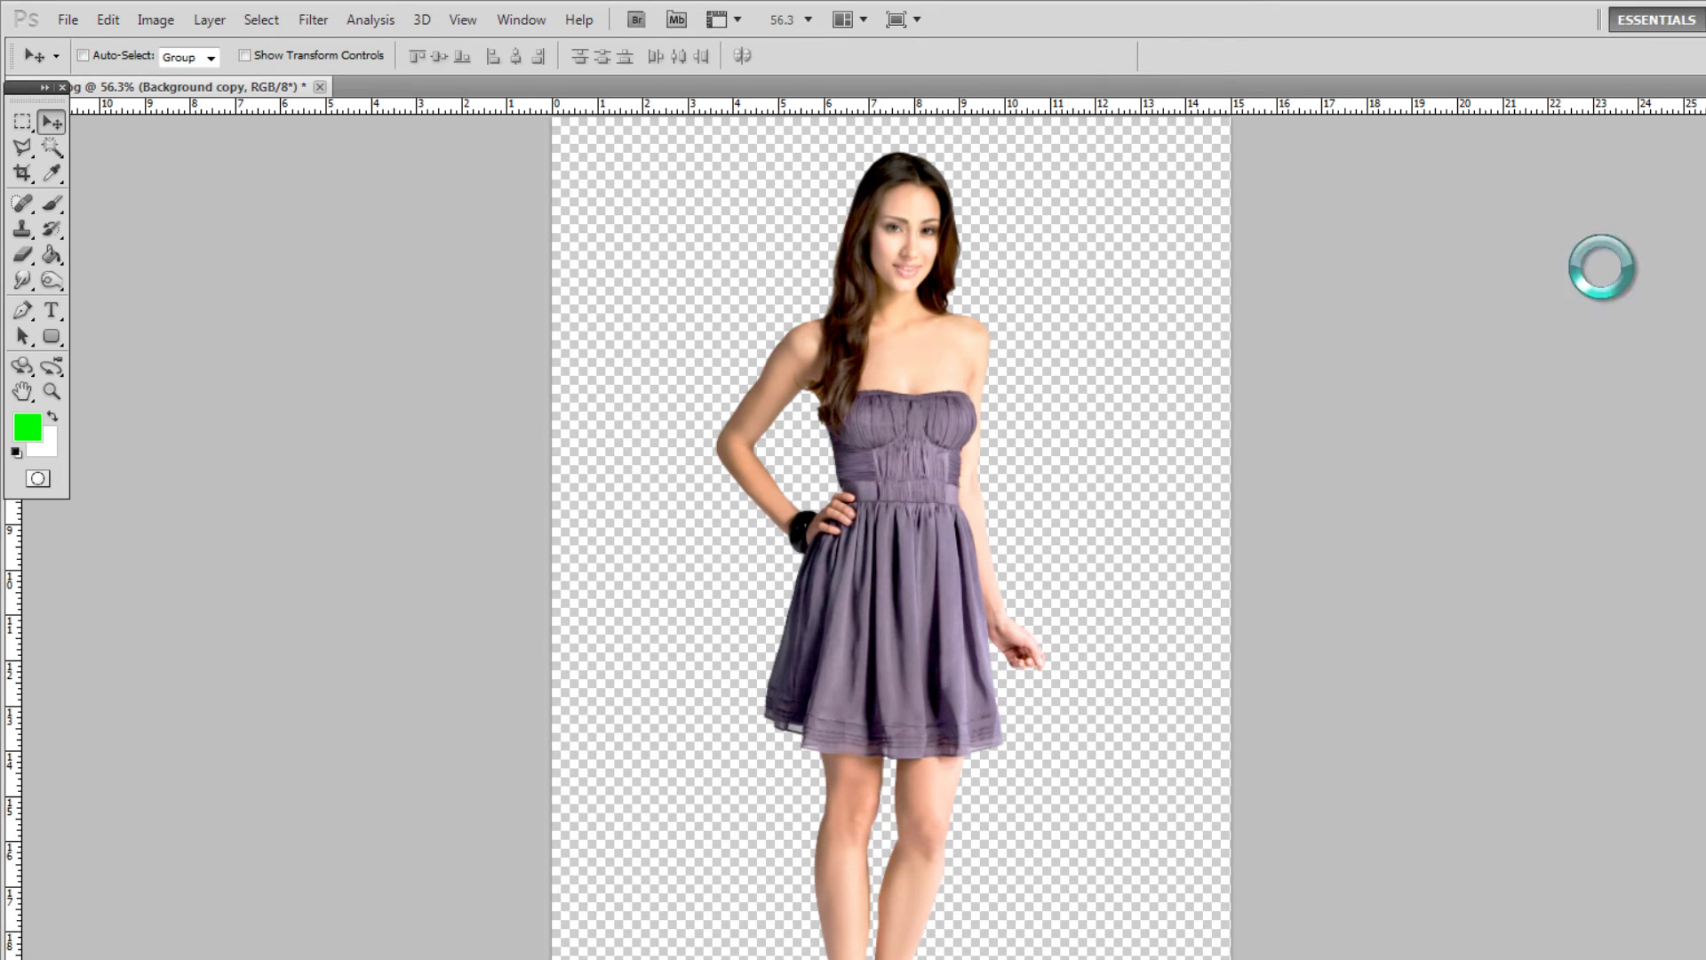
Apply a +27 Vibrance boost to enrich the purple dress, then invert the image colours
click(157, 20)
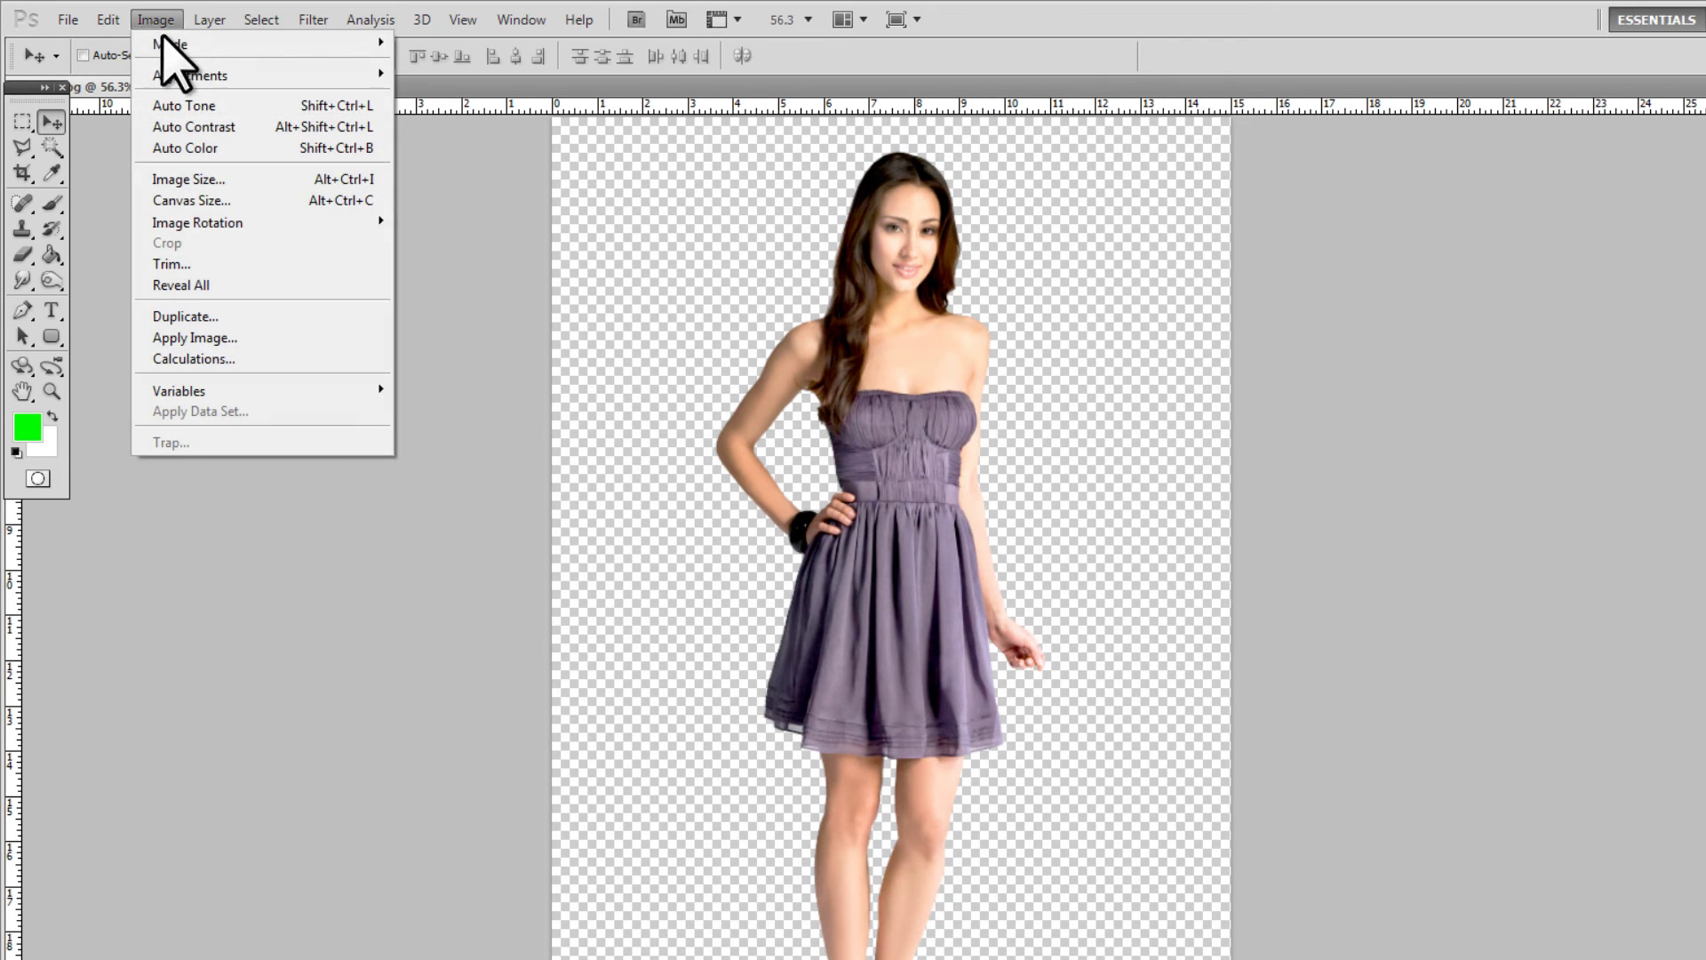
mouse_move(187, 76)
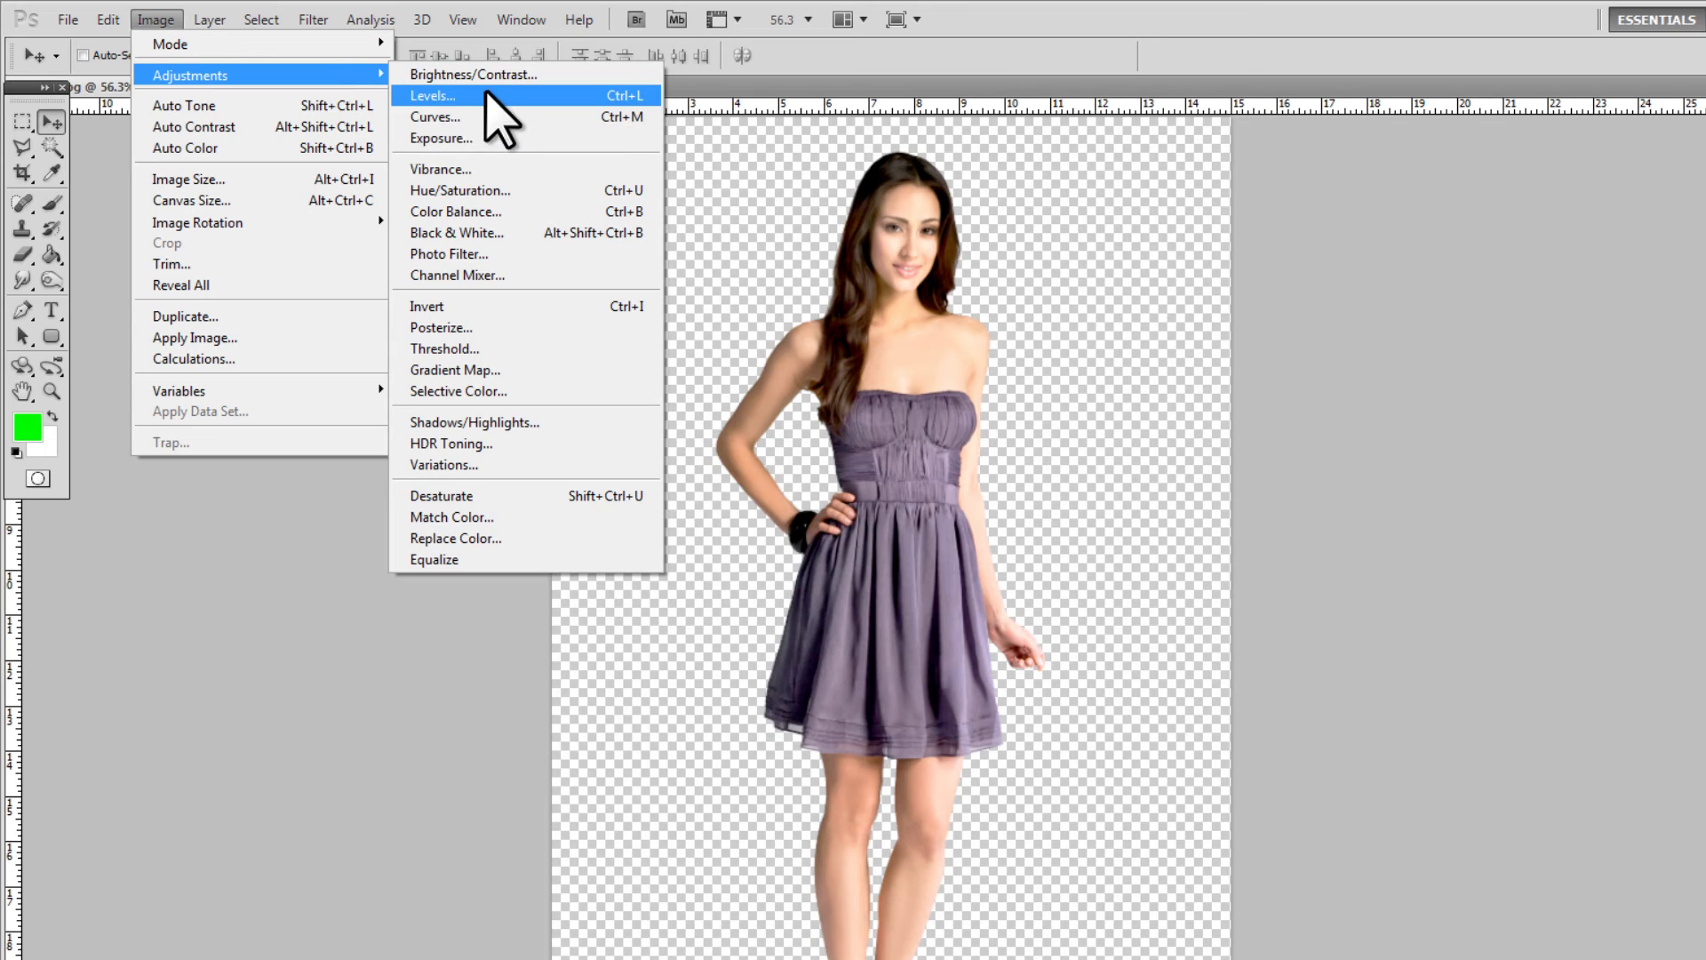
click(447, 168)
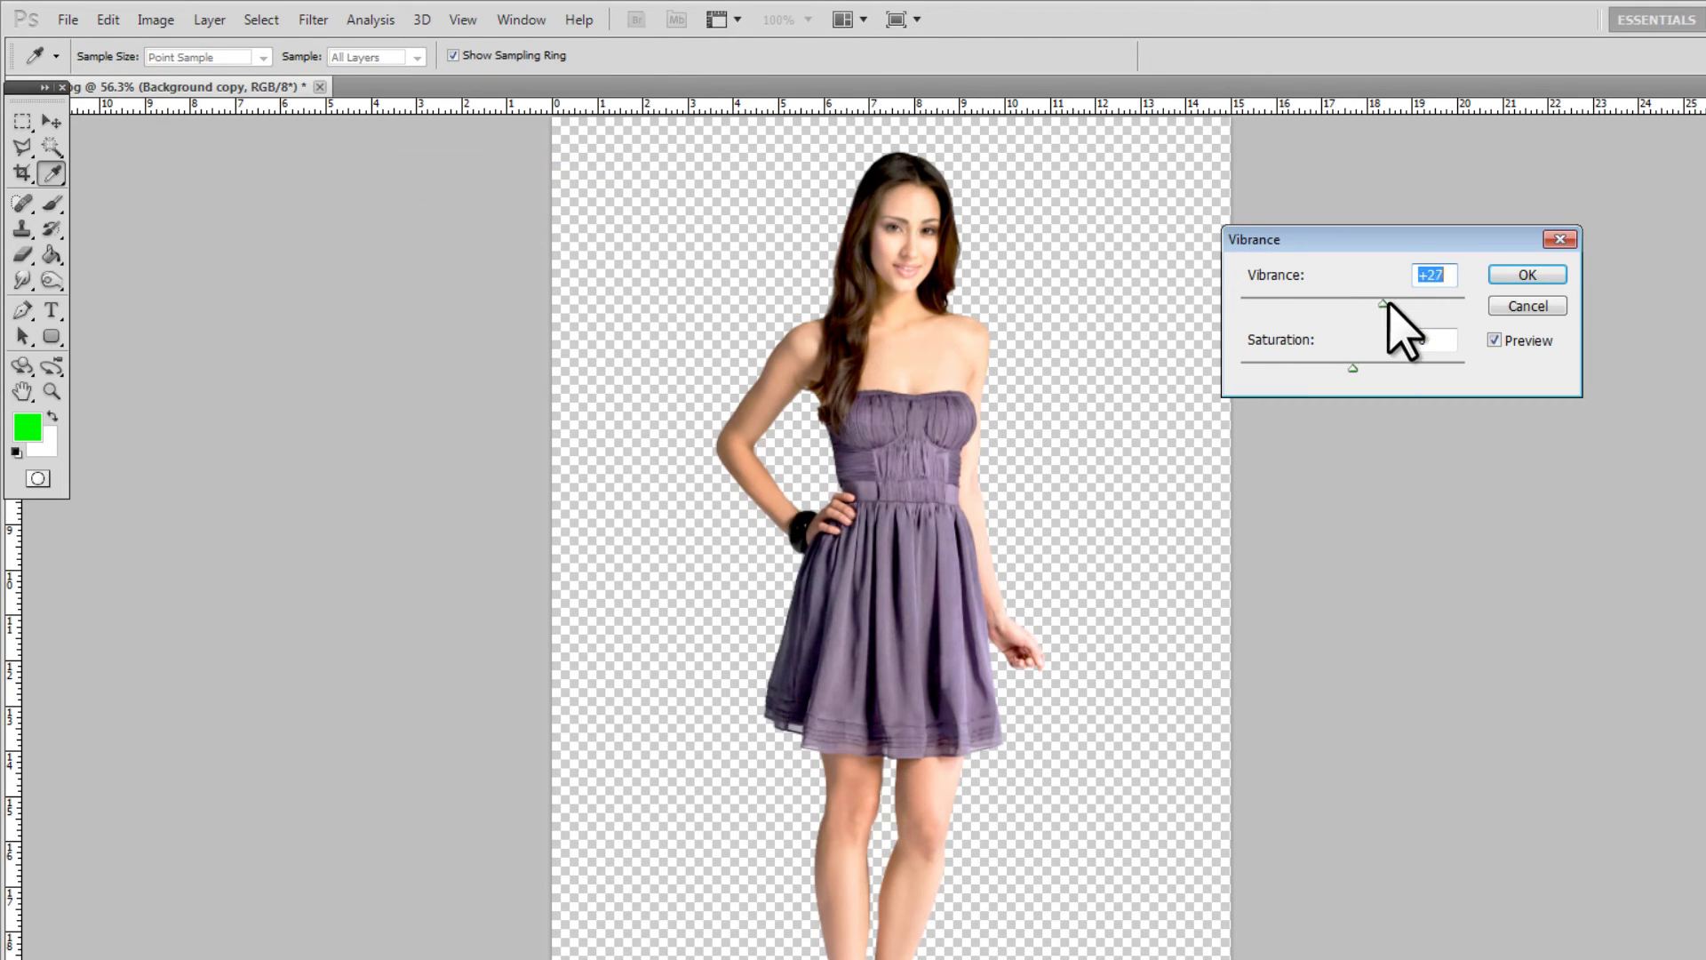
click(1526, 274)
click(155, 20)
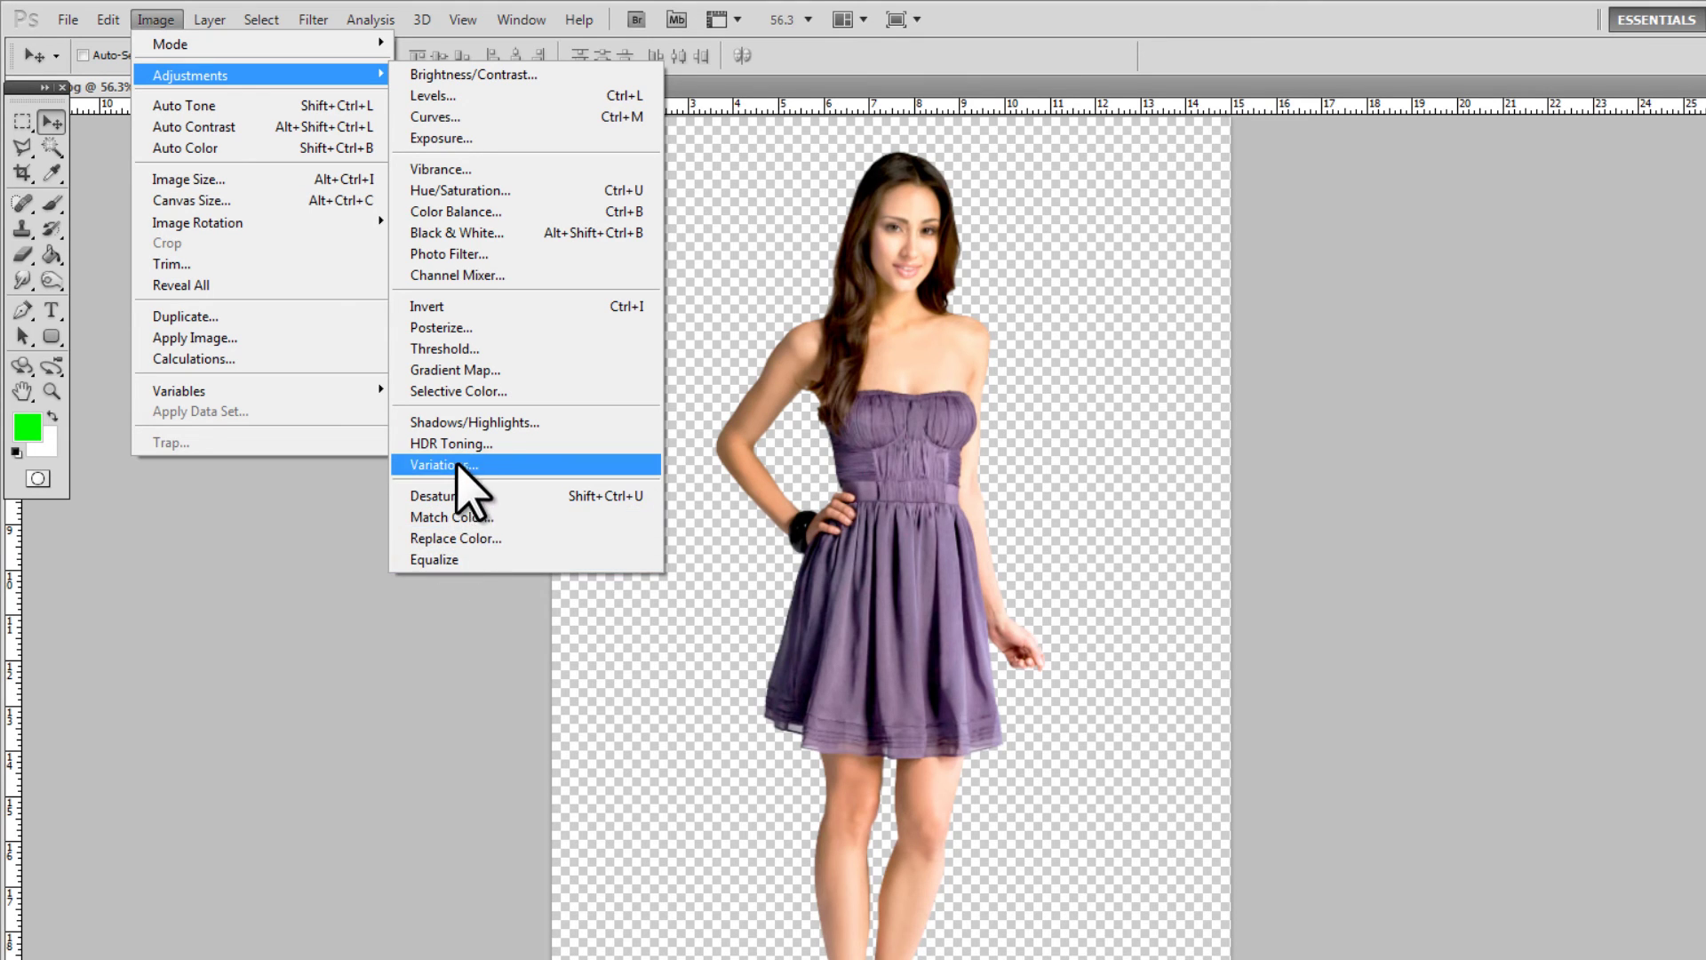
click(448, 307)
key(ctrl+z)
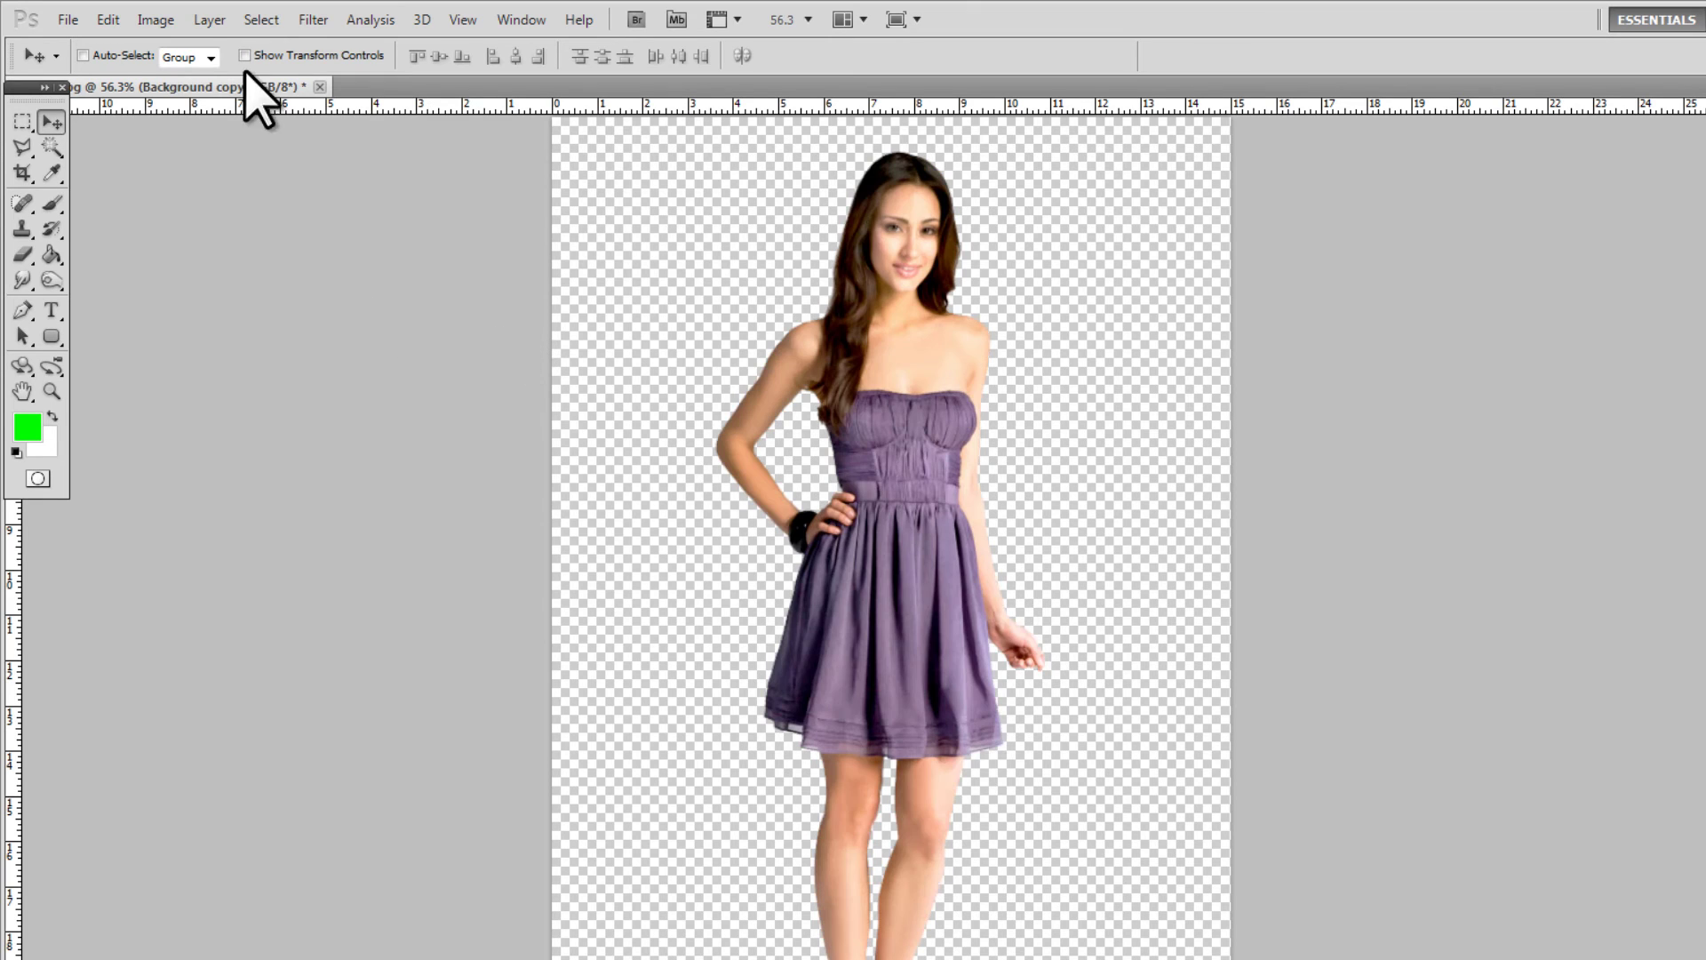
click(157, 19)
mouse_move(267, 75)
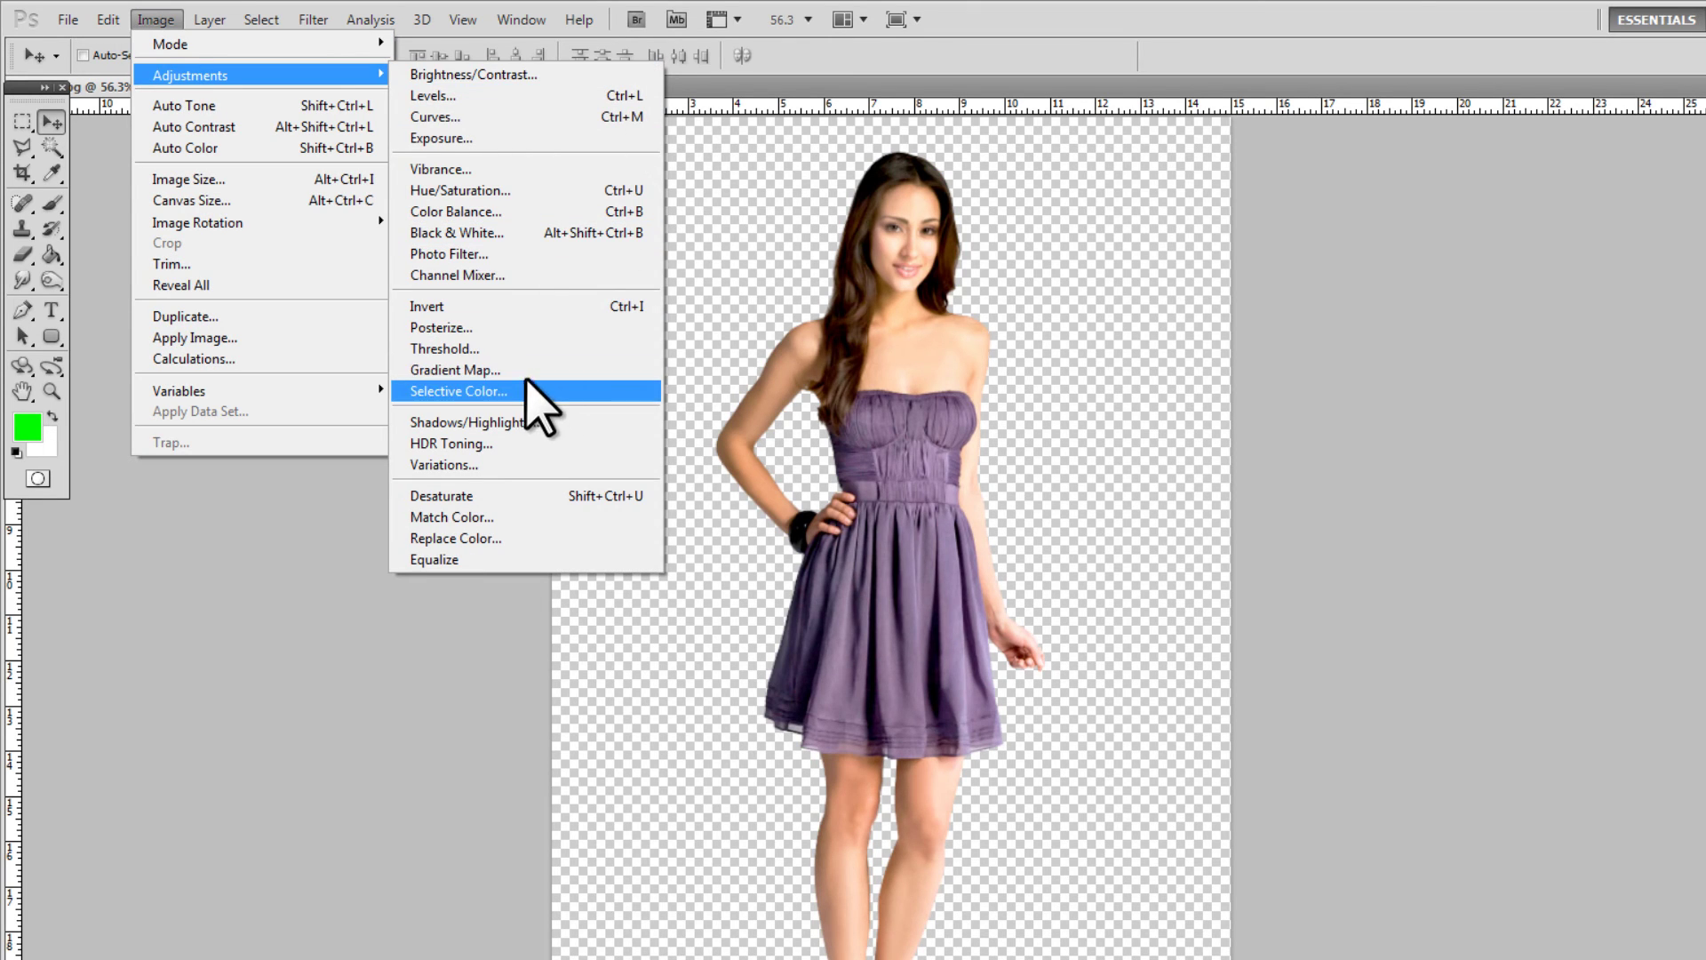
click(468, 328)
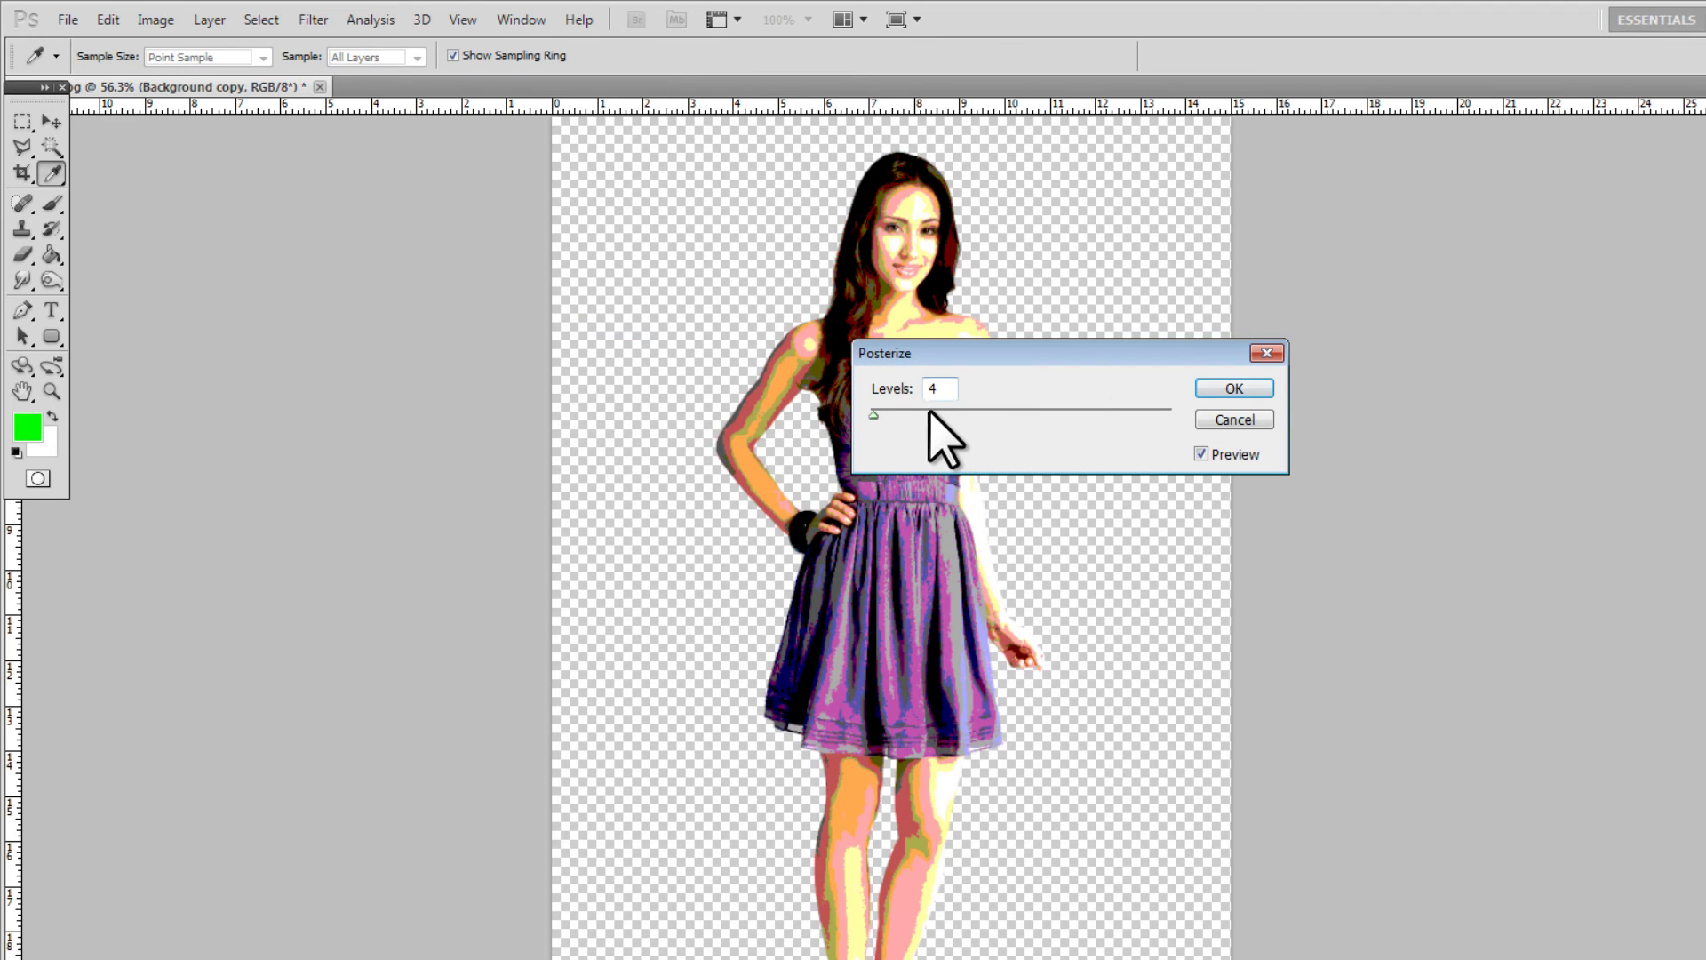
drag(929, 410, 1022, 418)
text(2)
click(1234, 389)
key(v)
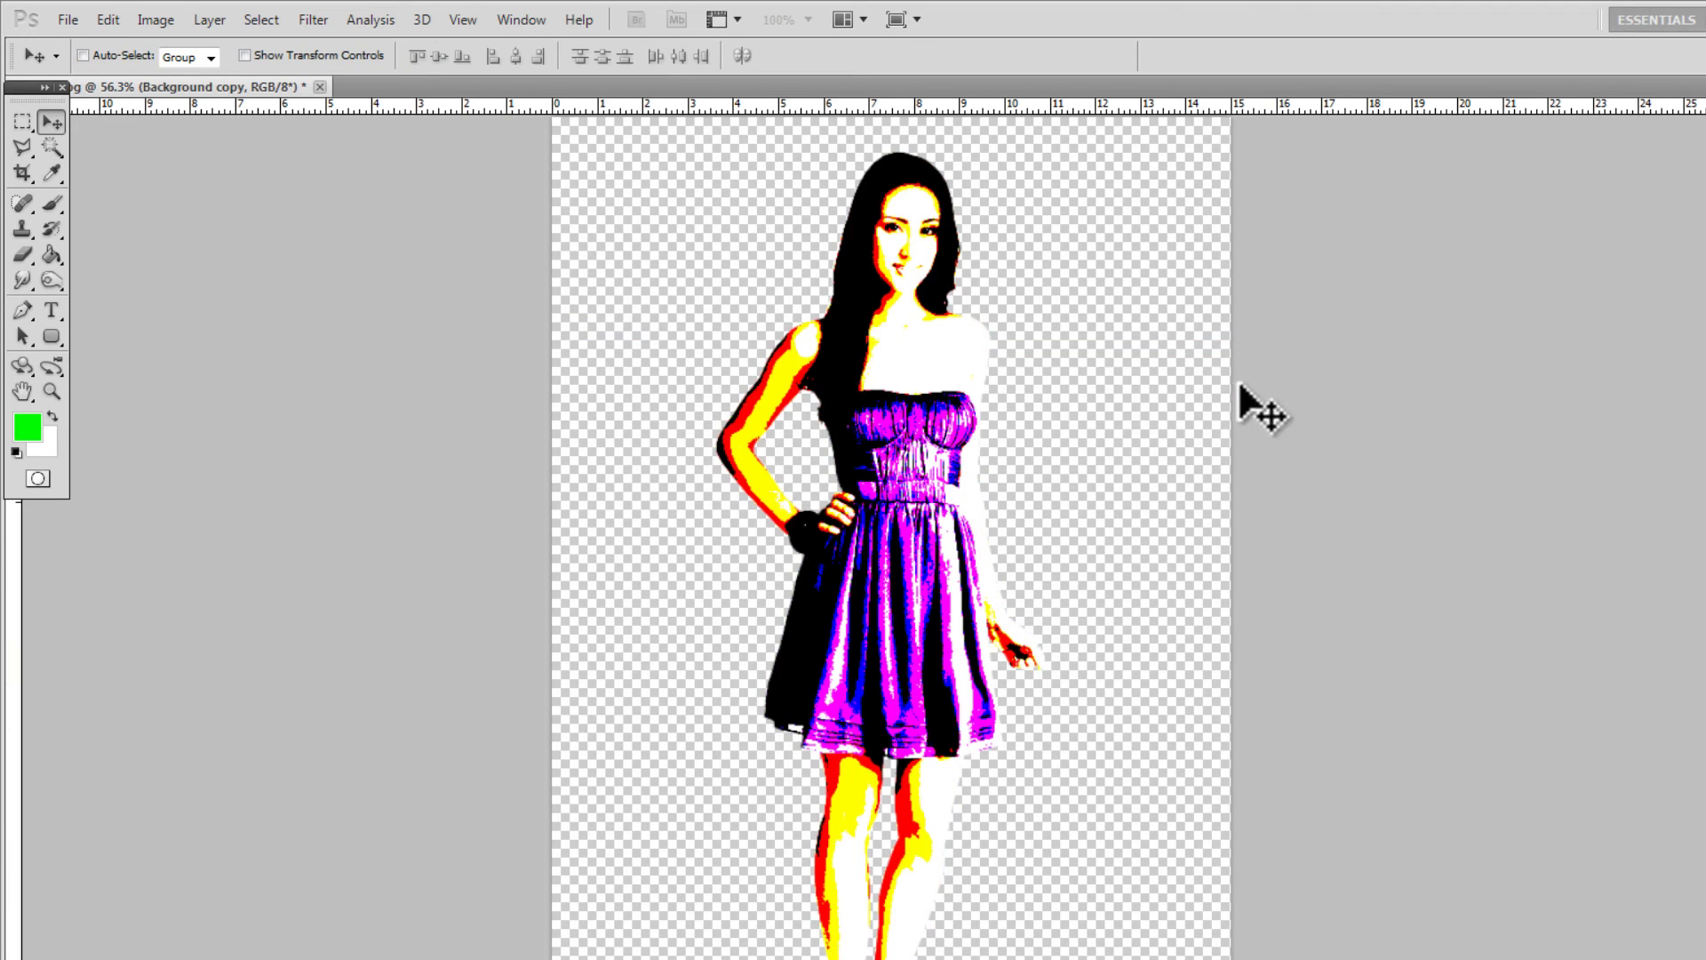
key(ctrl+z)
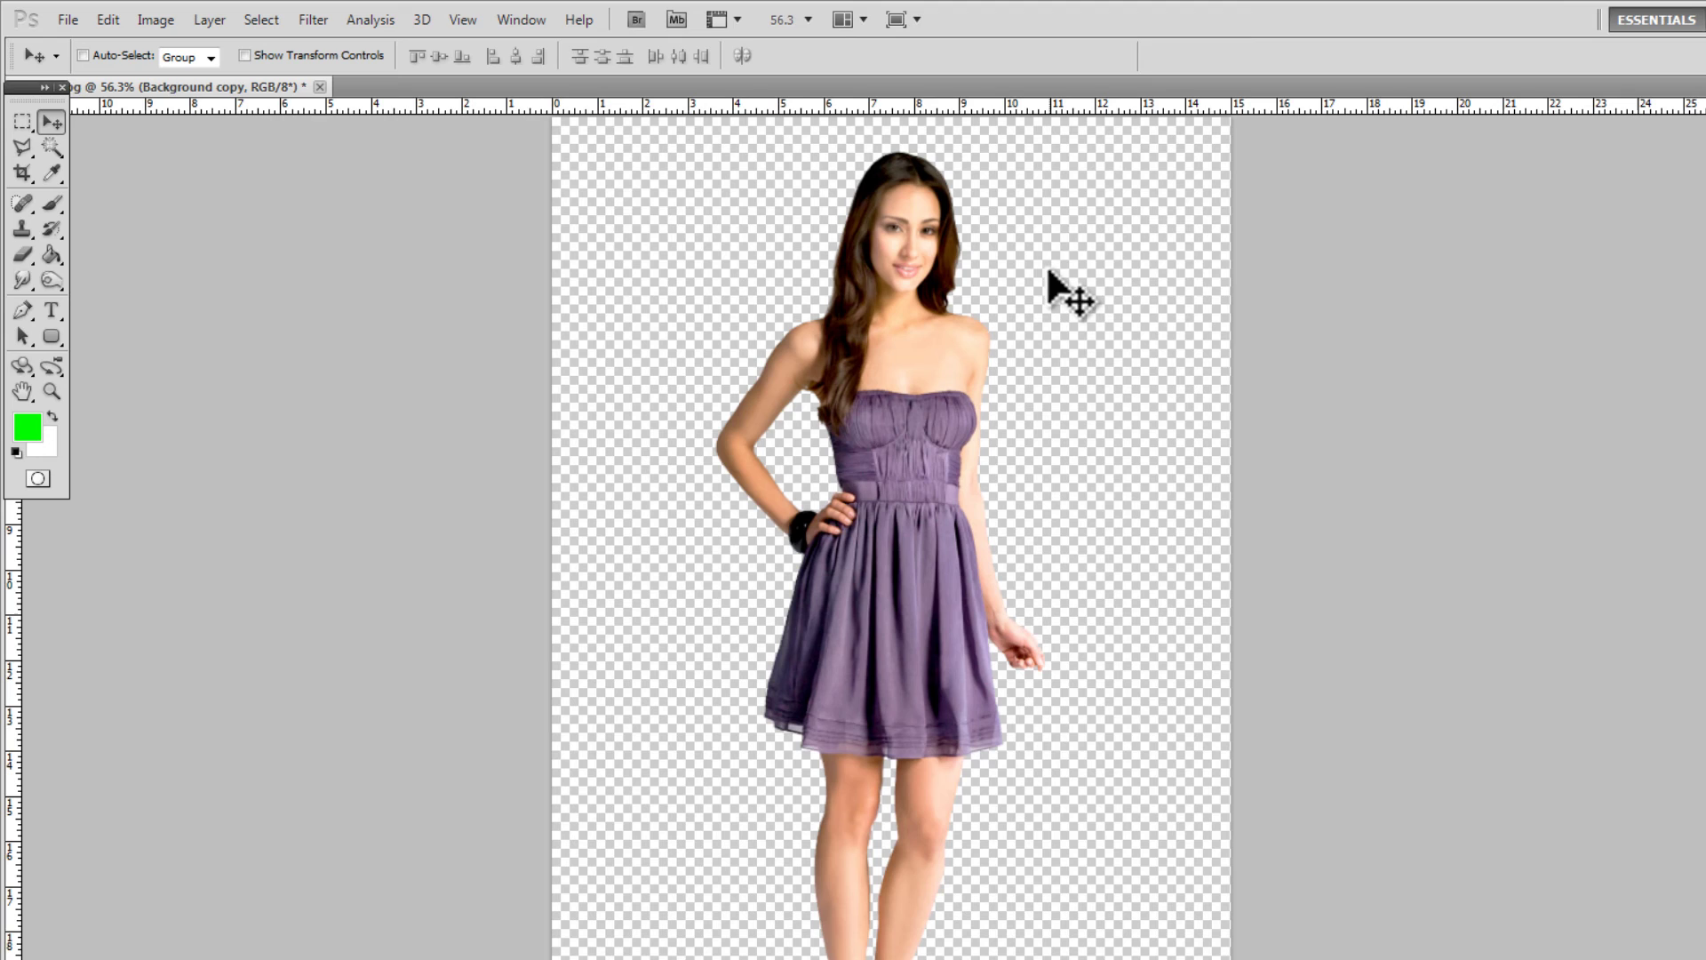
Crop the canvas to a narrow strip running from the model's hair down to her feet
click(21, 174)
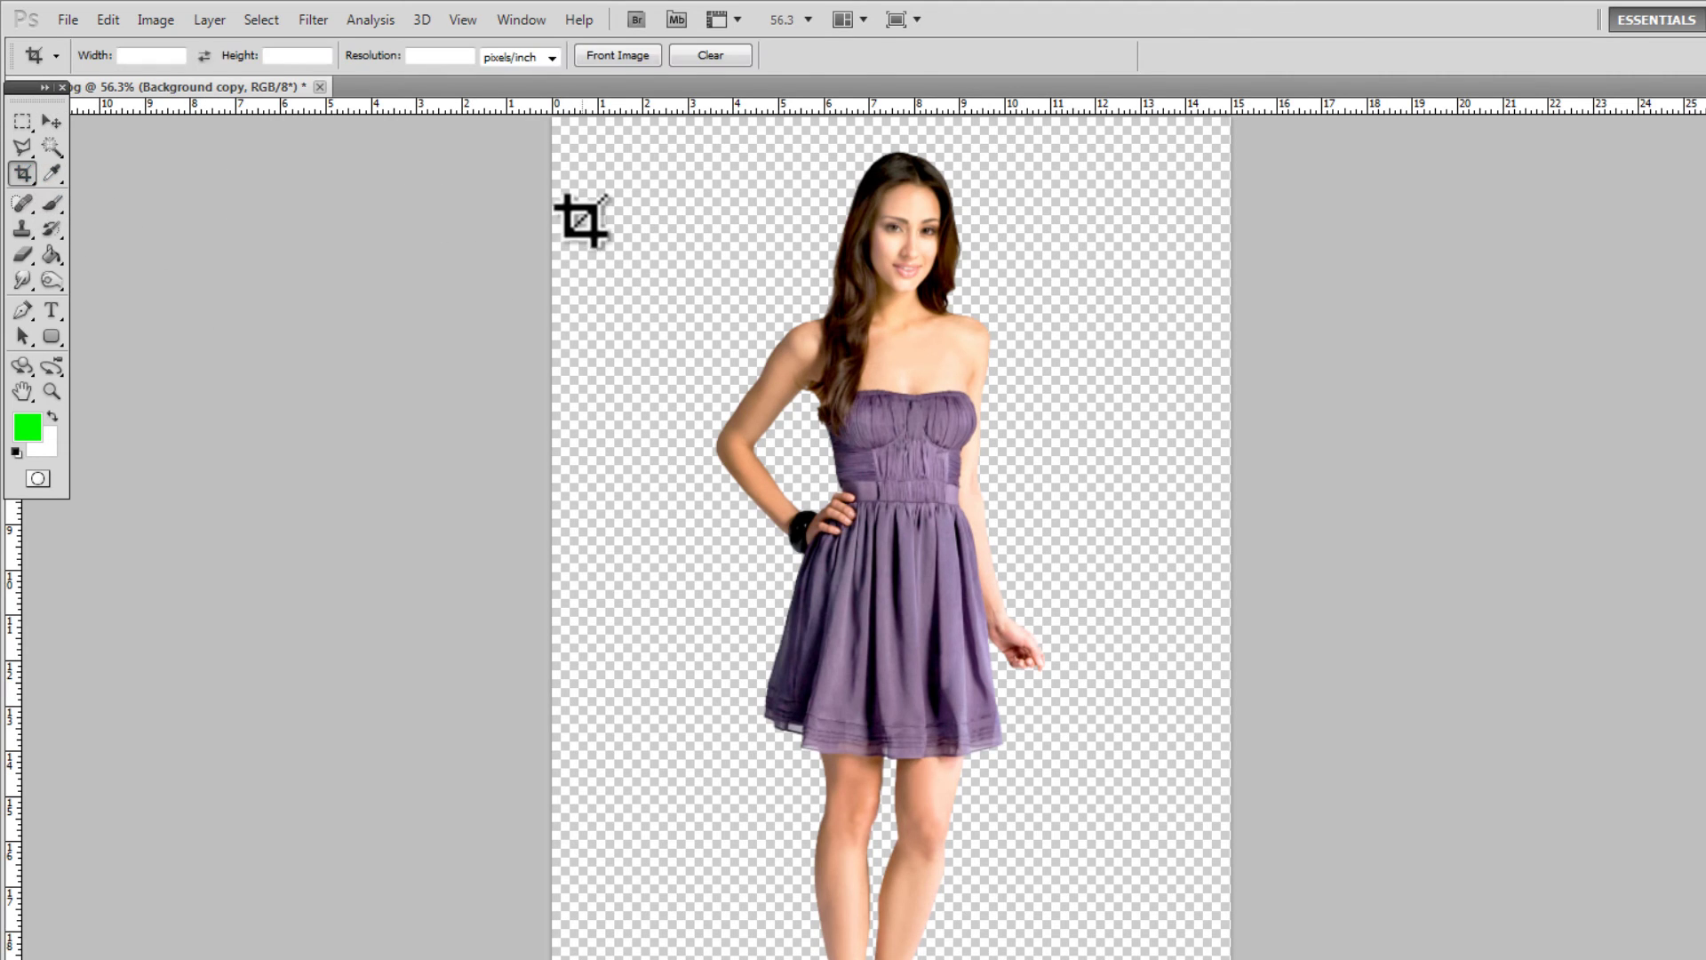
drag(696, 133, 1083, 959)
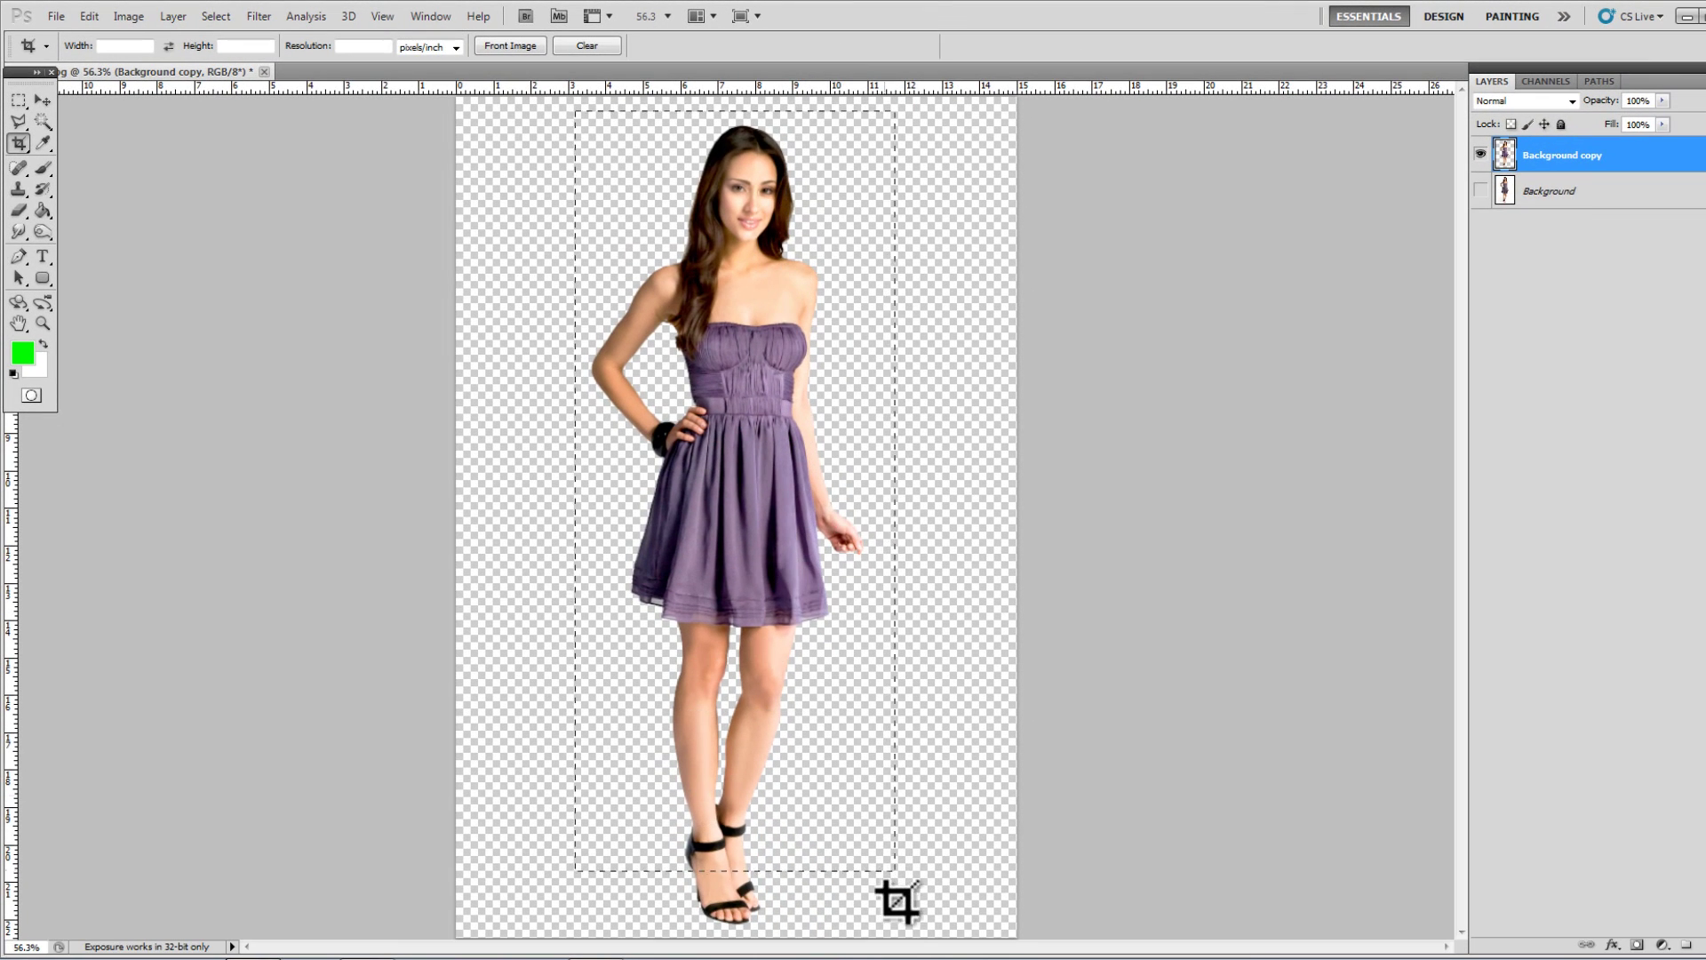
drag(898, 901, 903, 936)
drag(902, 530, 880, 526)
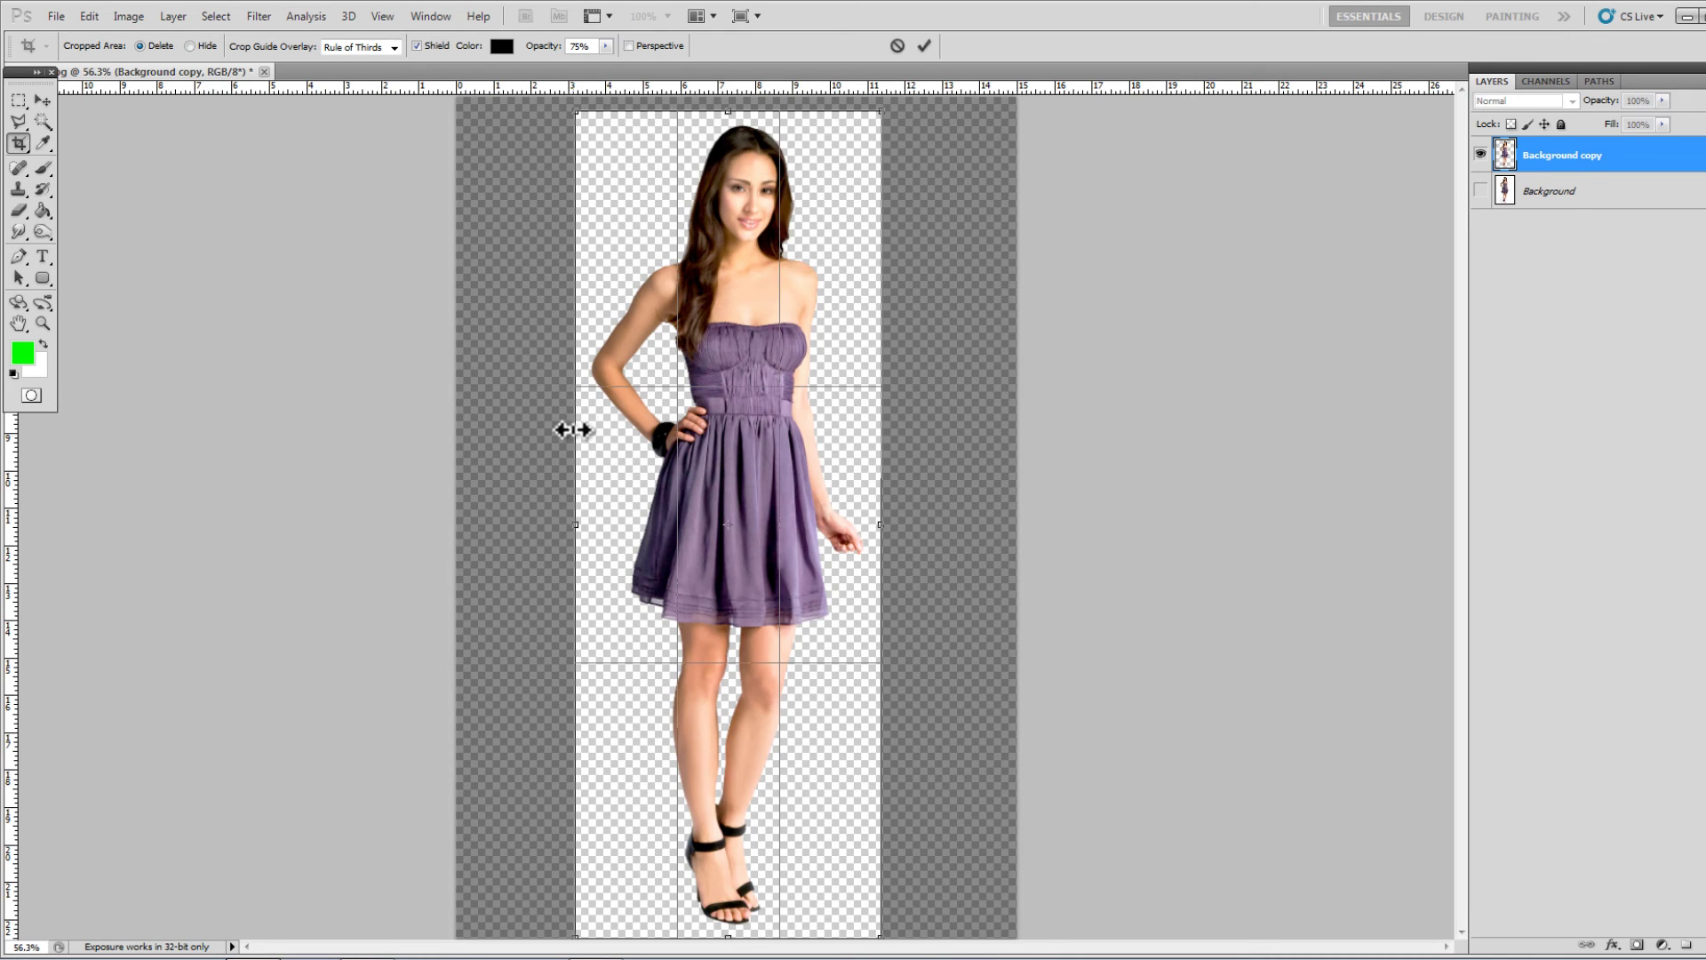
drag(576, 528, 581, 526)
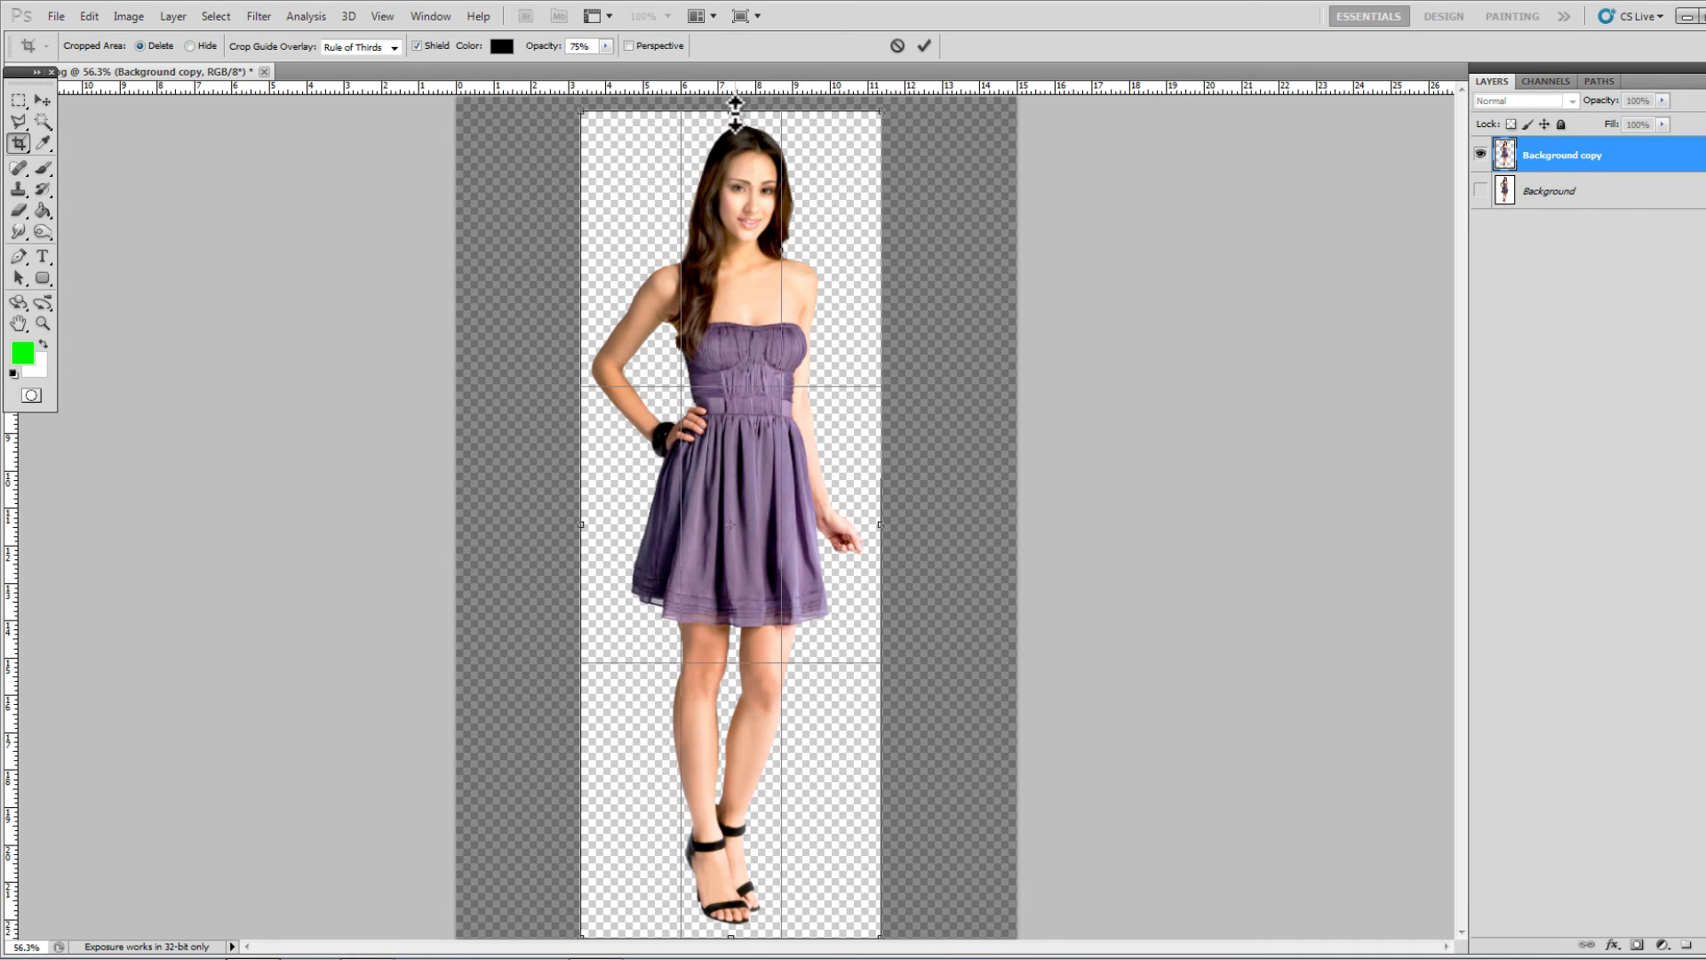
drag(735, 113, 734, 117)
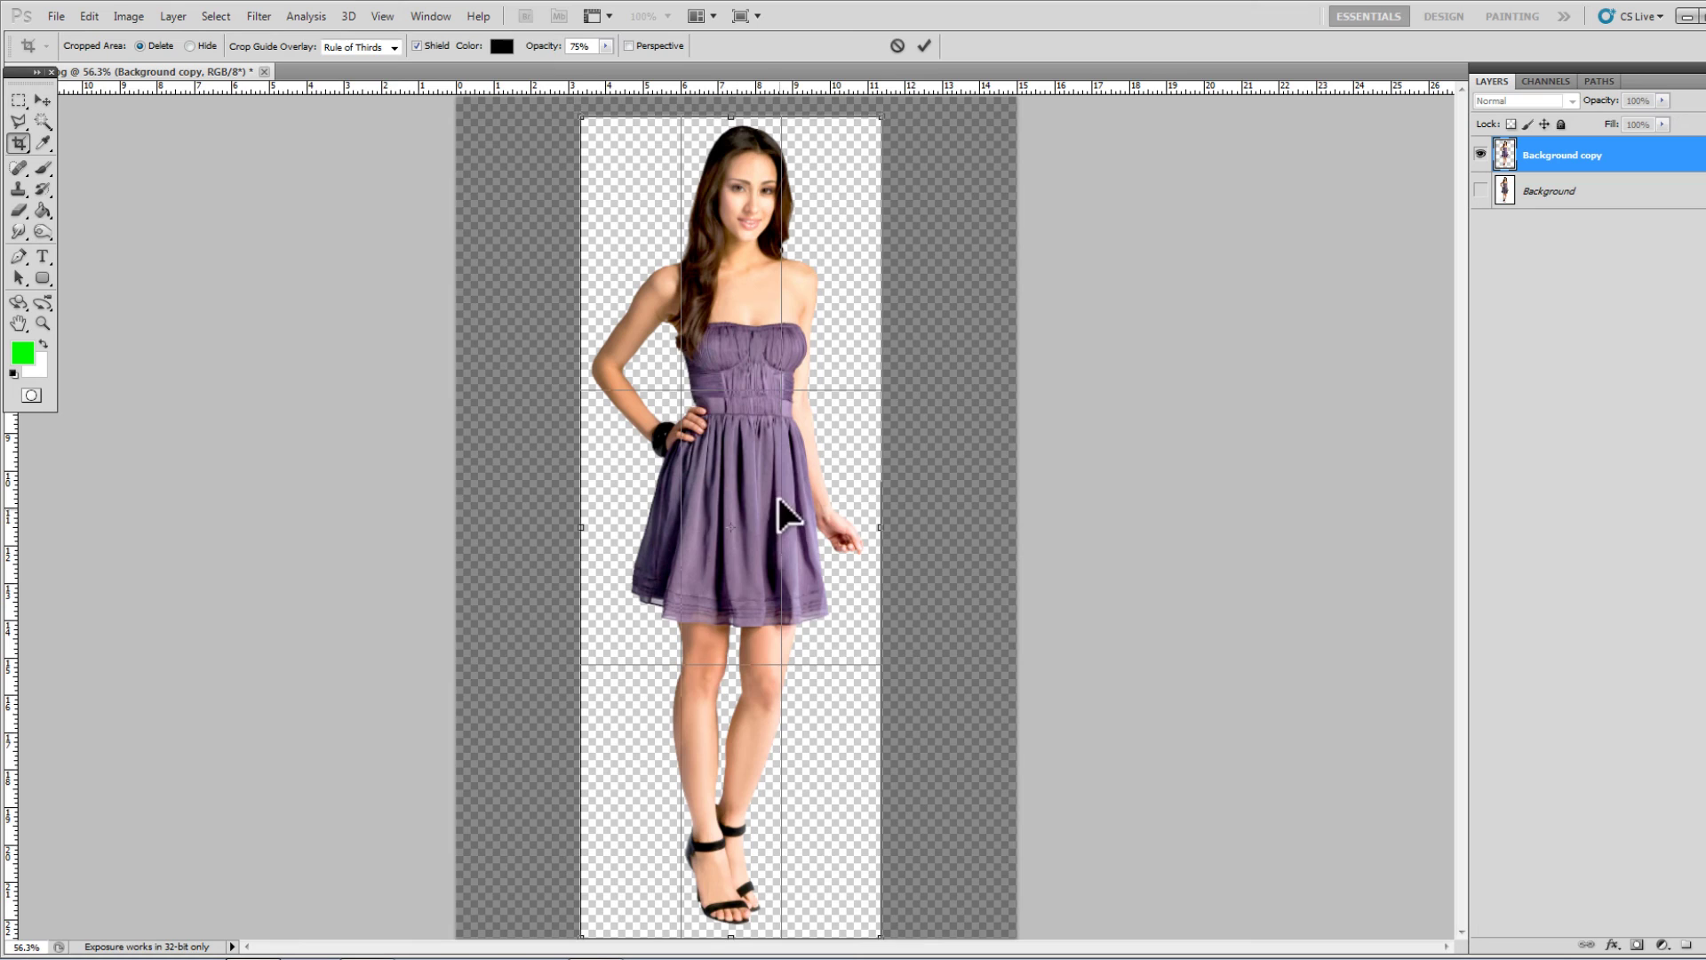
key(Return)
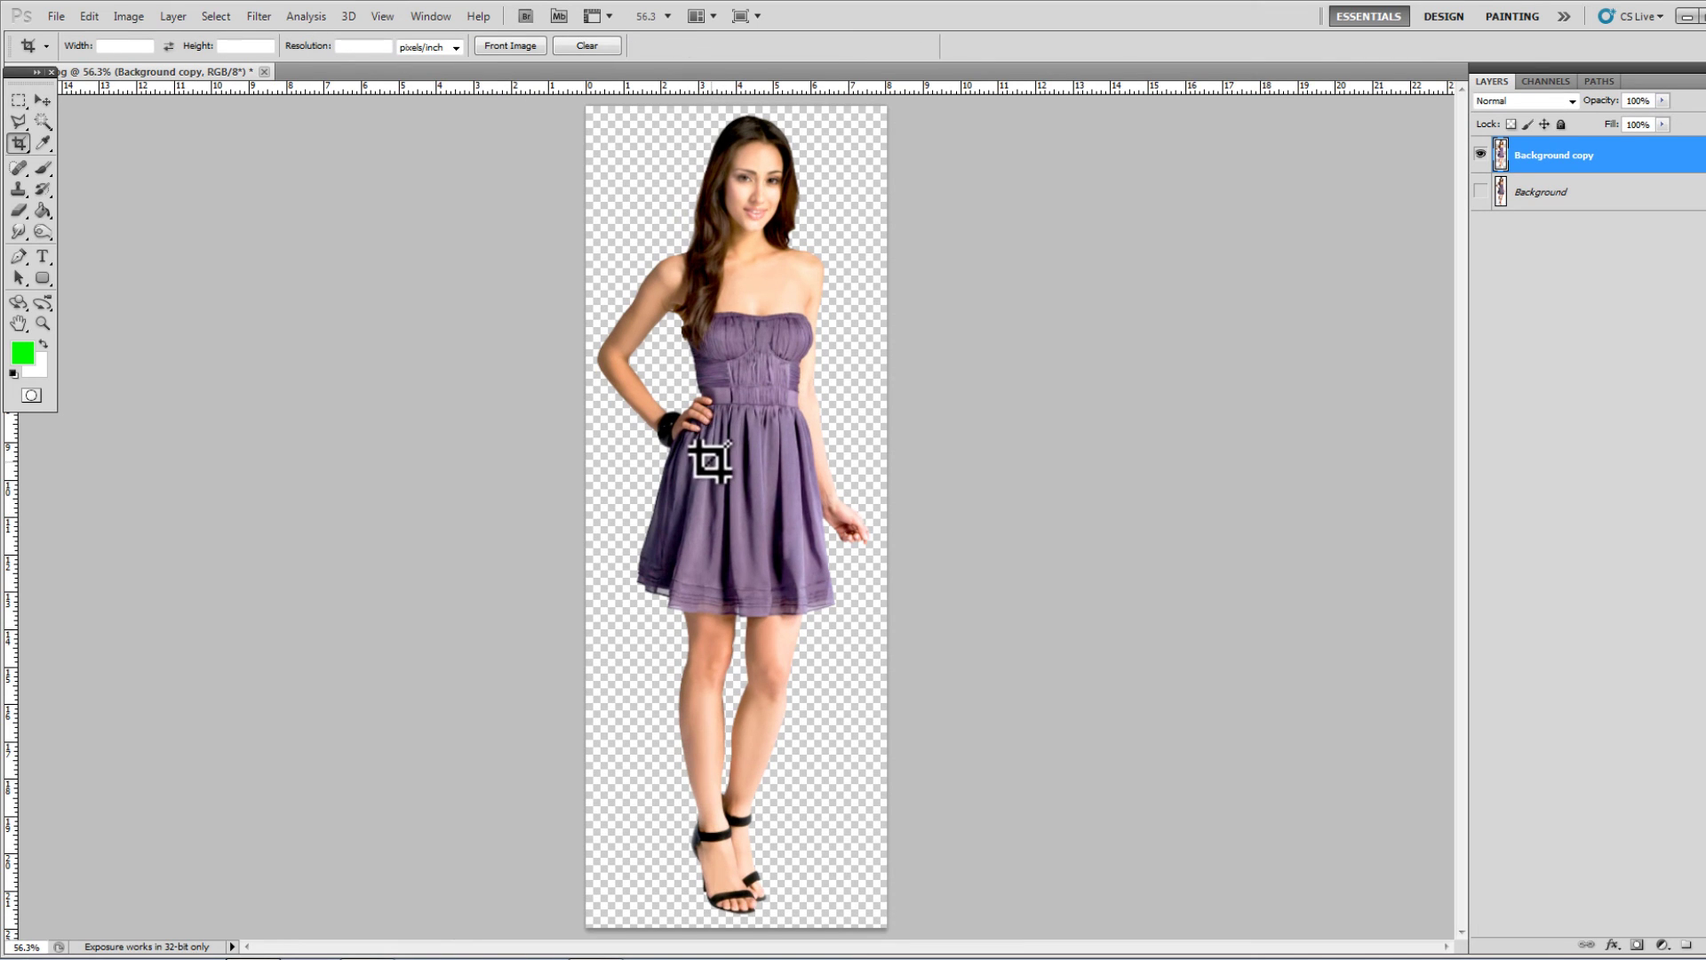
scroll(718, 456, down, 2)
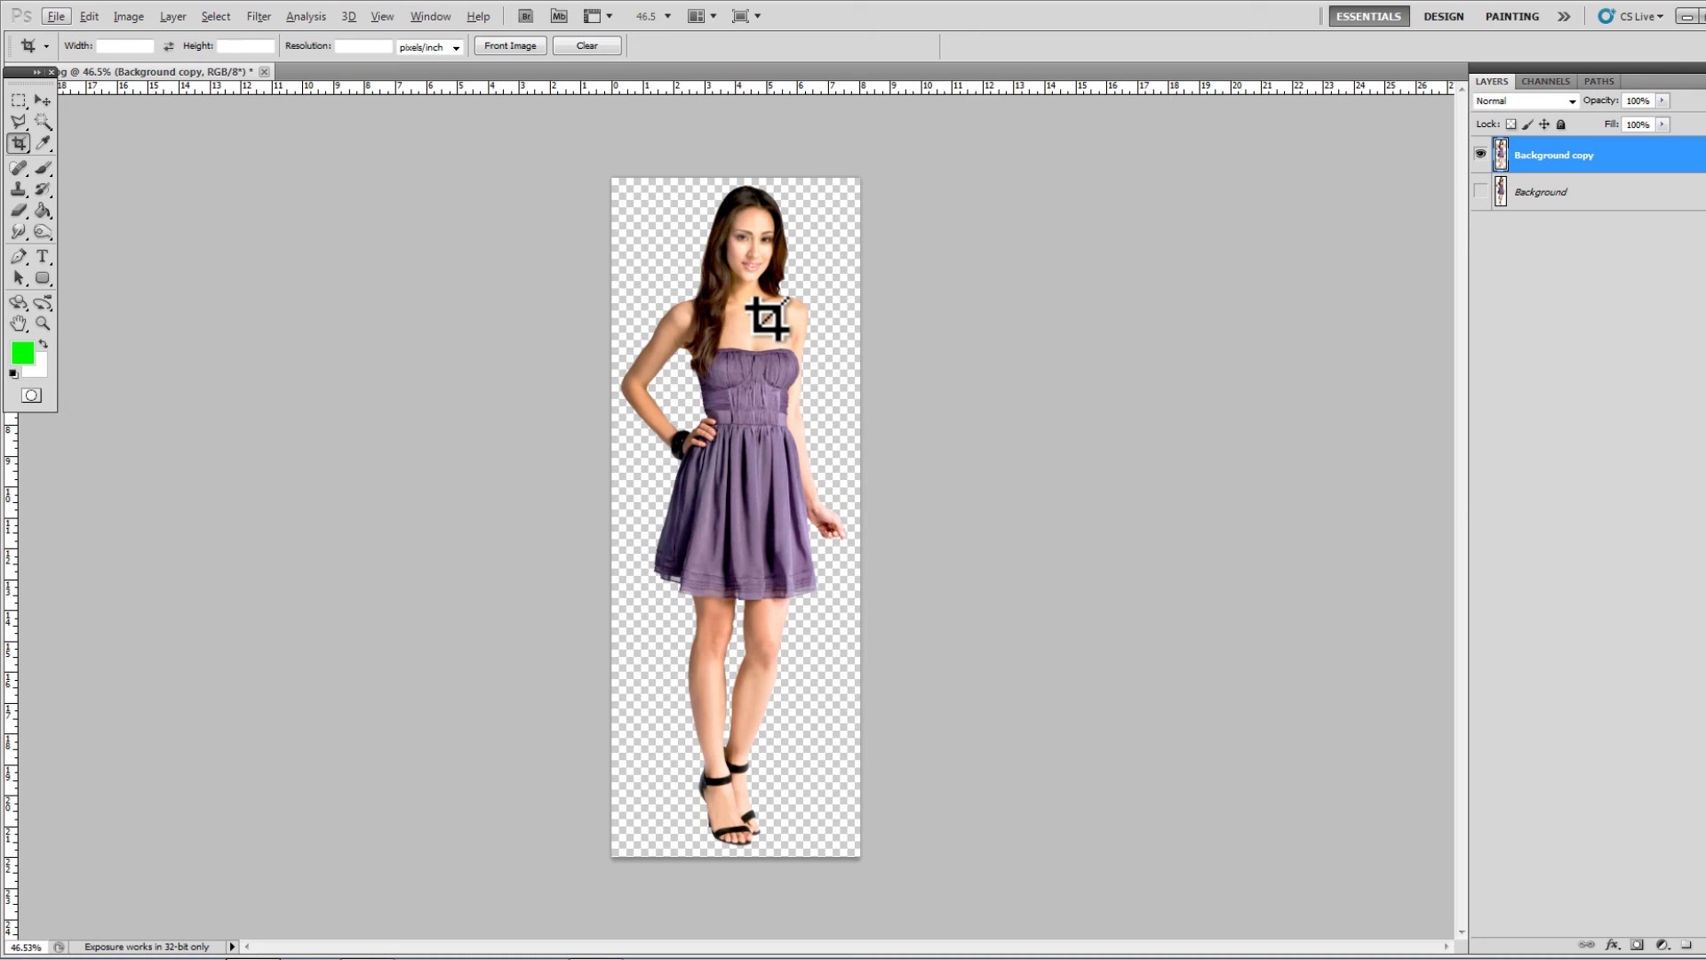
Save a PNG copy named Model3 to the Desktop with interlacing off
click(60, 16)
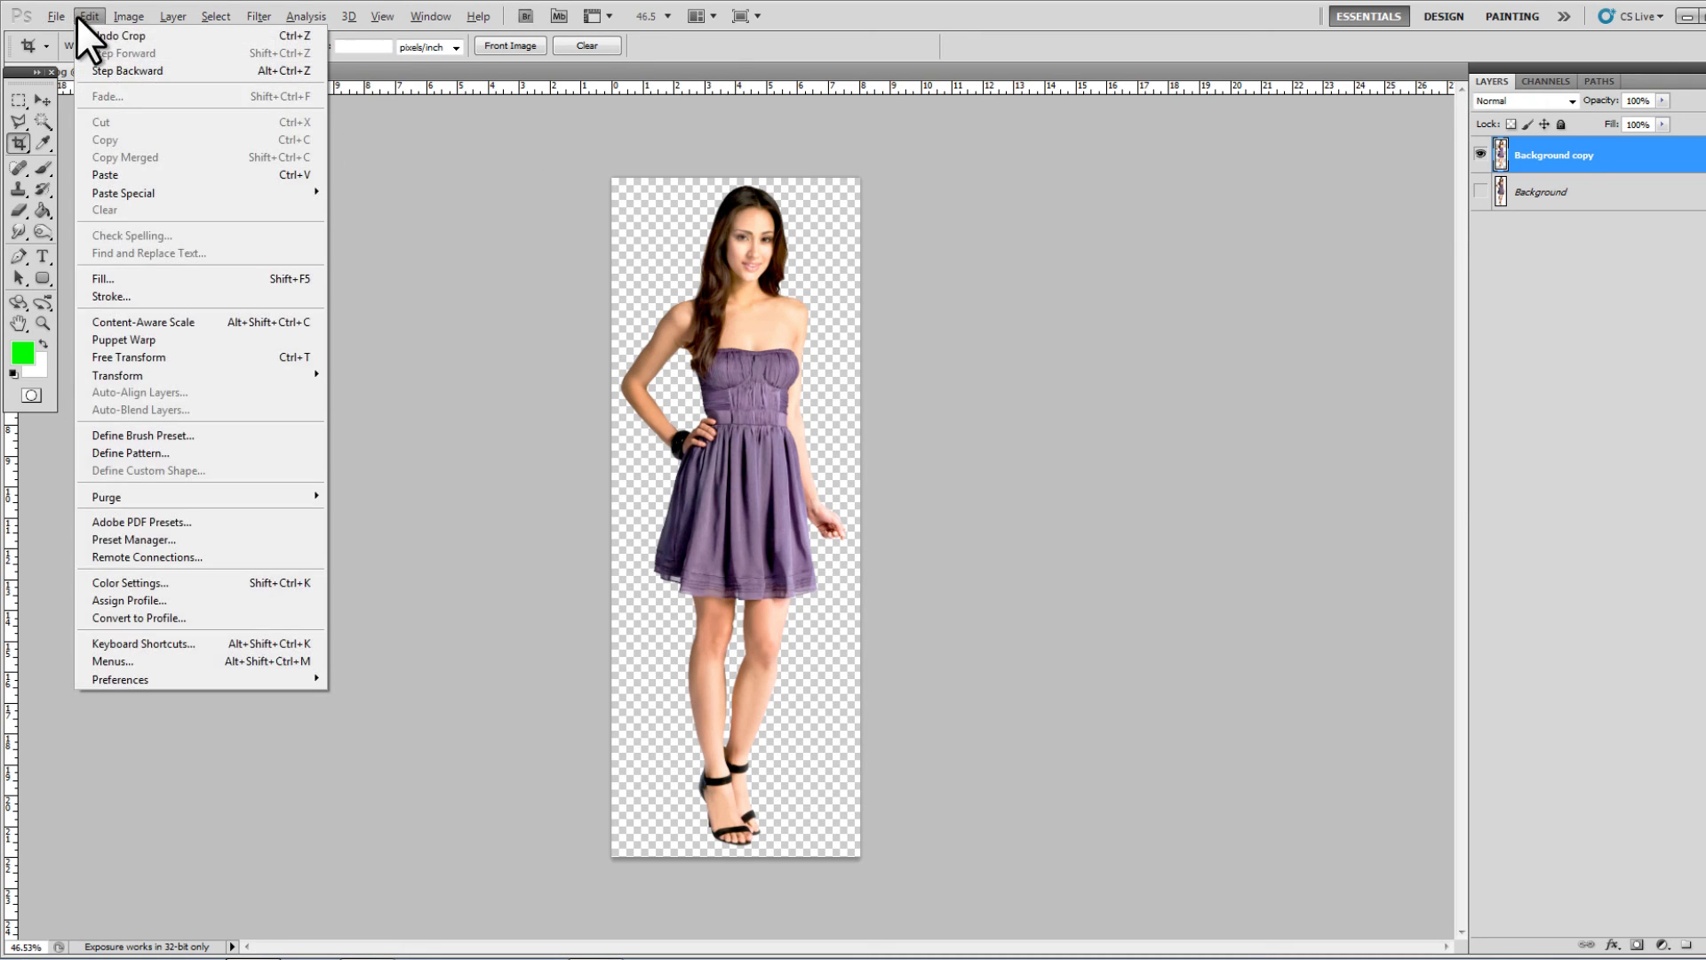
click(78, 297)
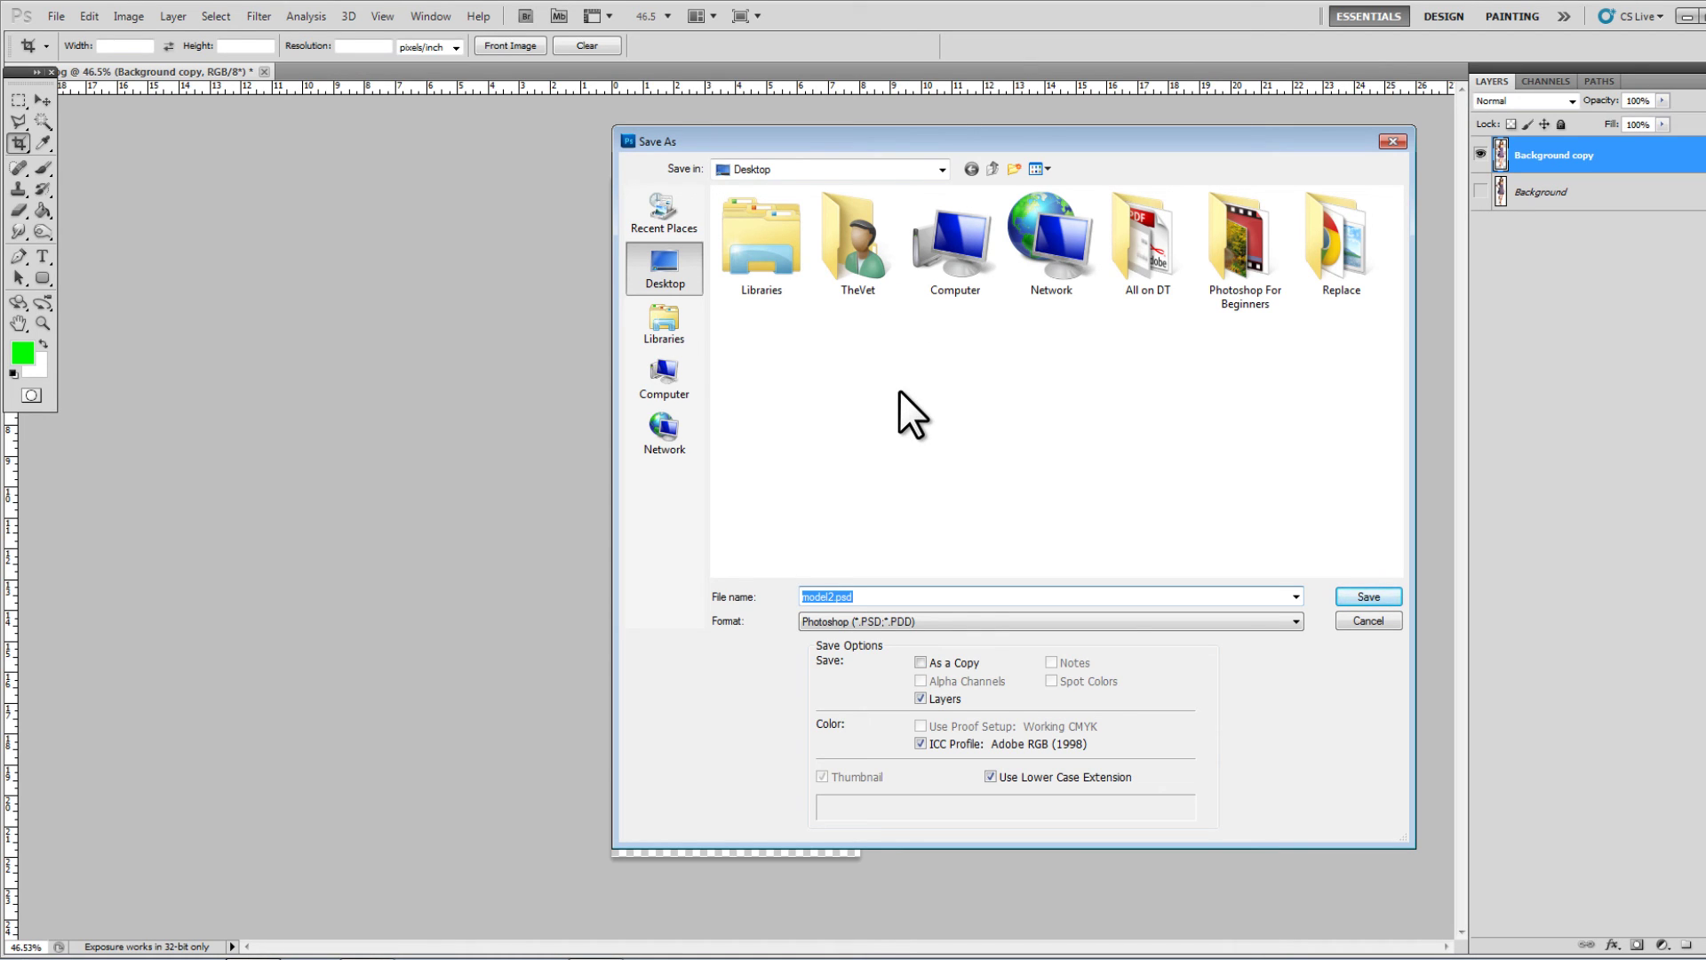
text(Model3)
key(Tab)
key(p)
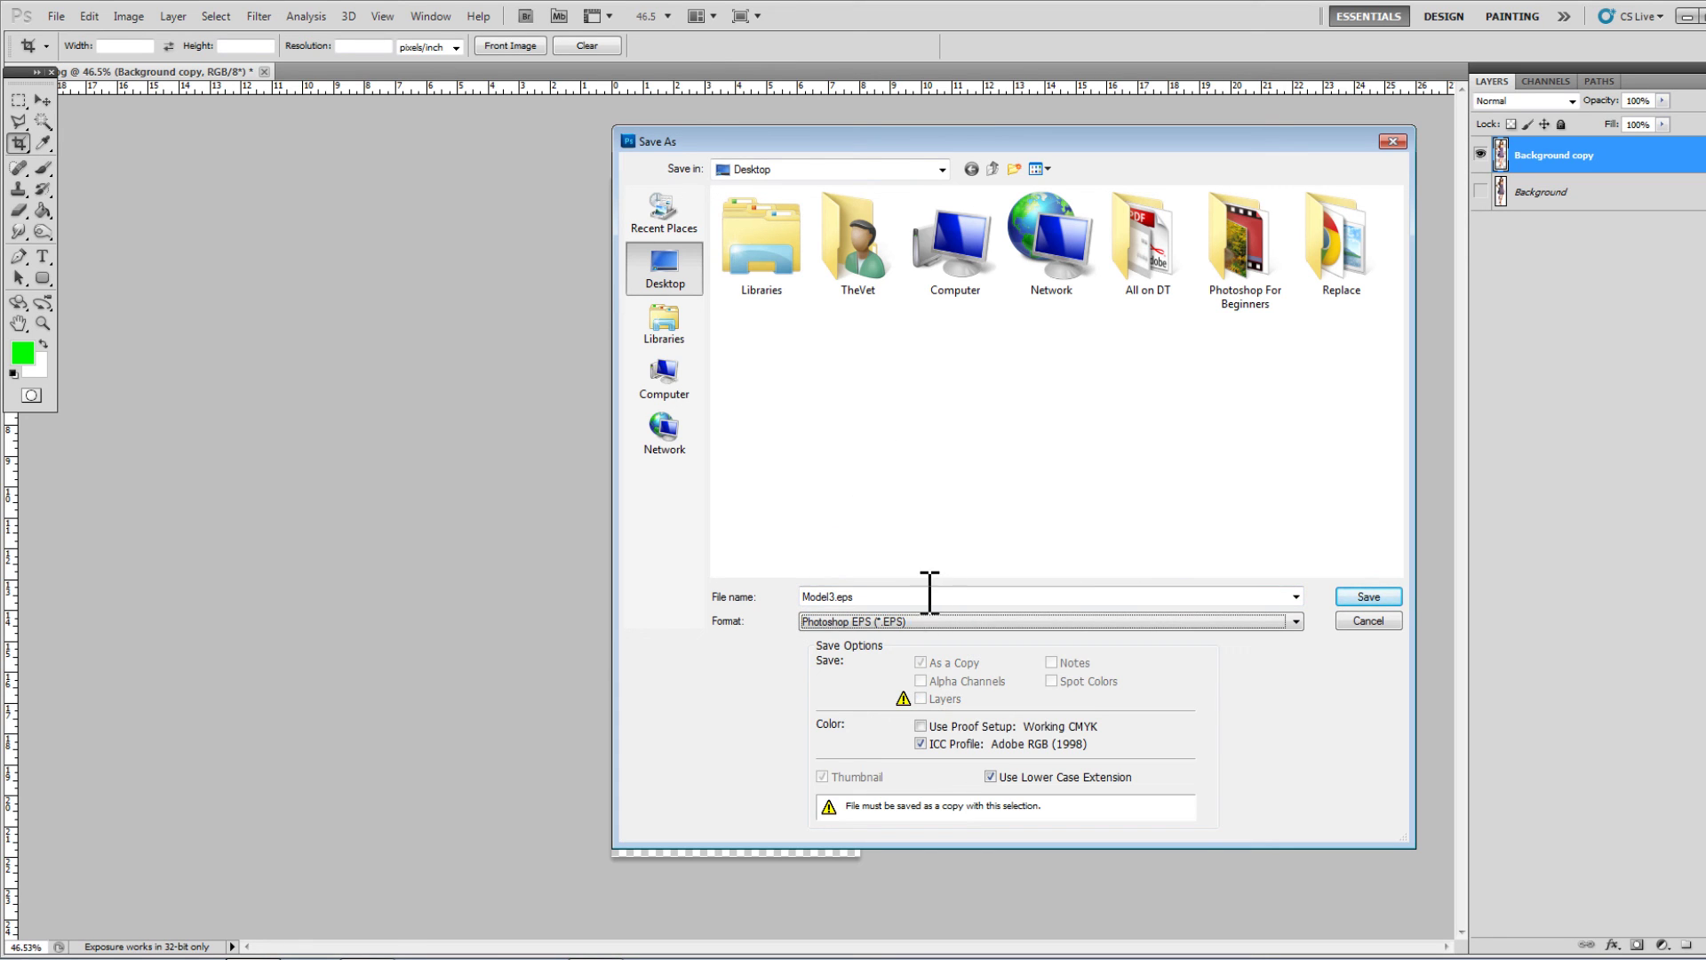
click(896, 616)
click(840, 807)
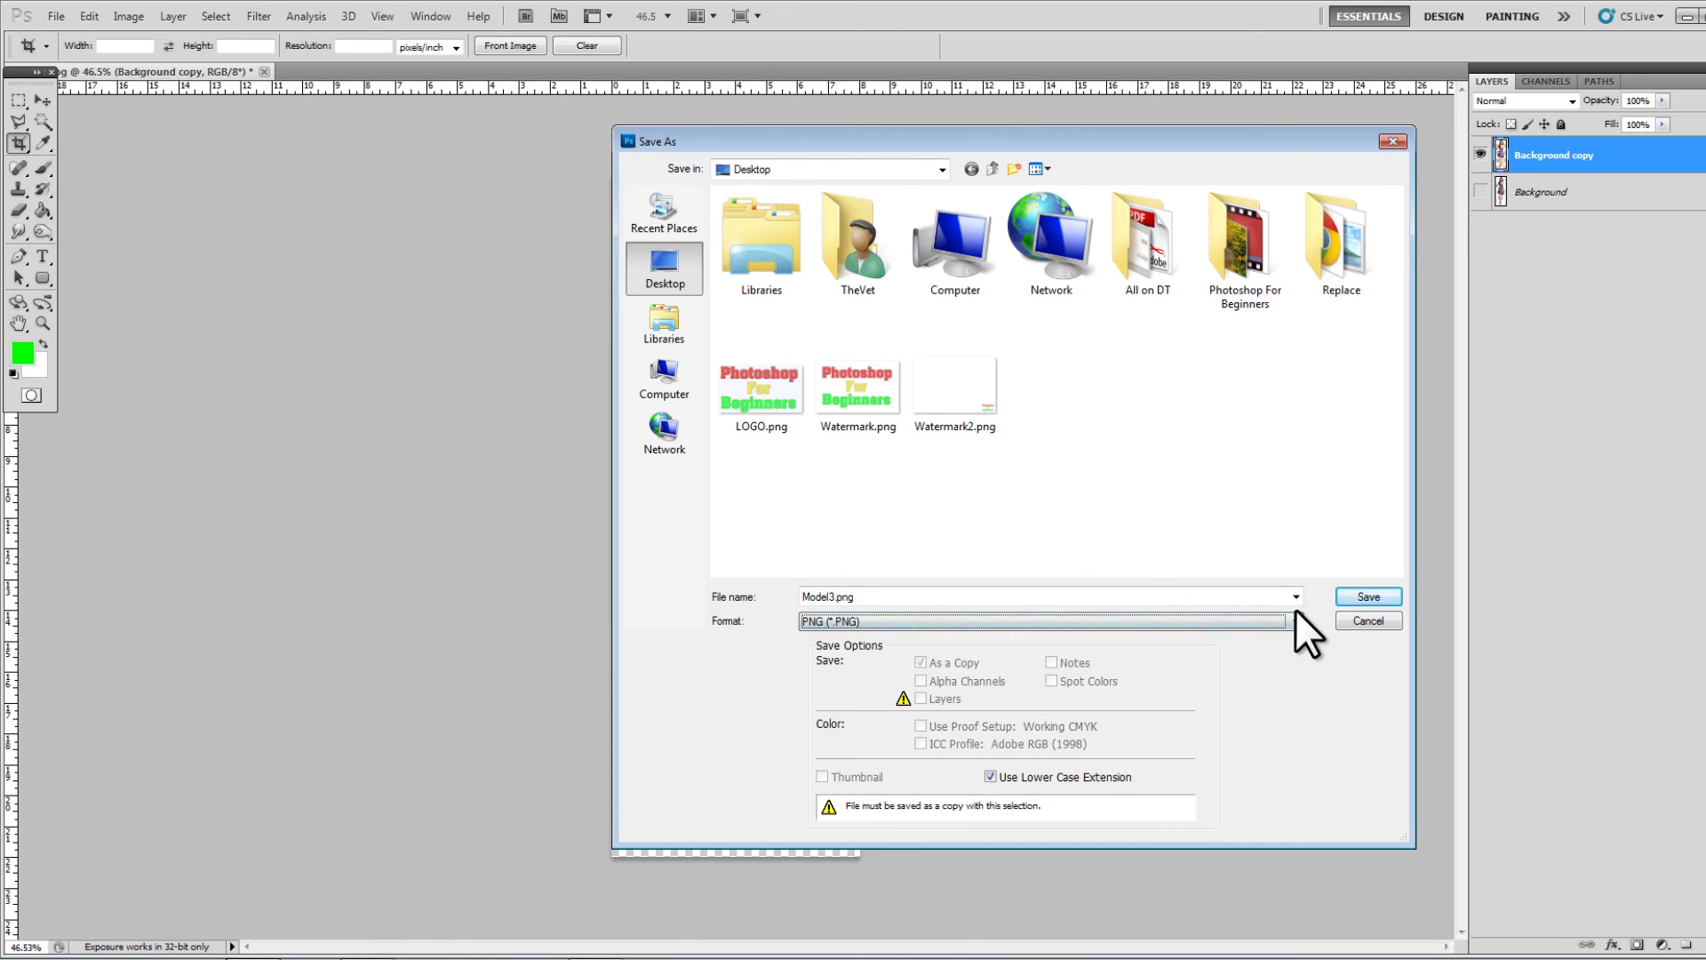
click(1370, 596)
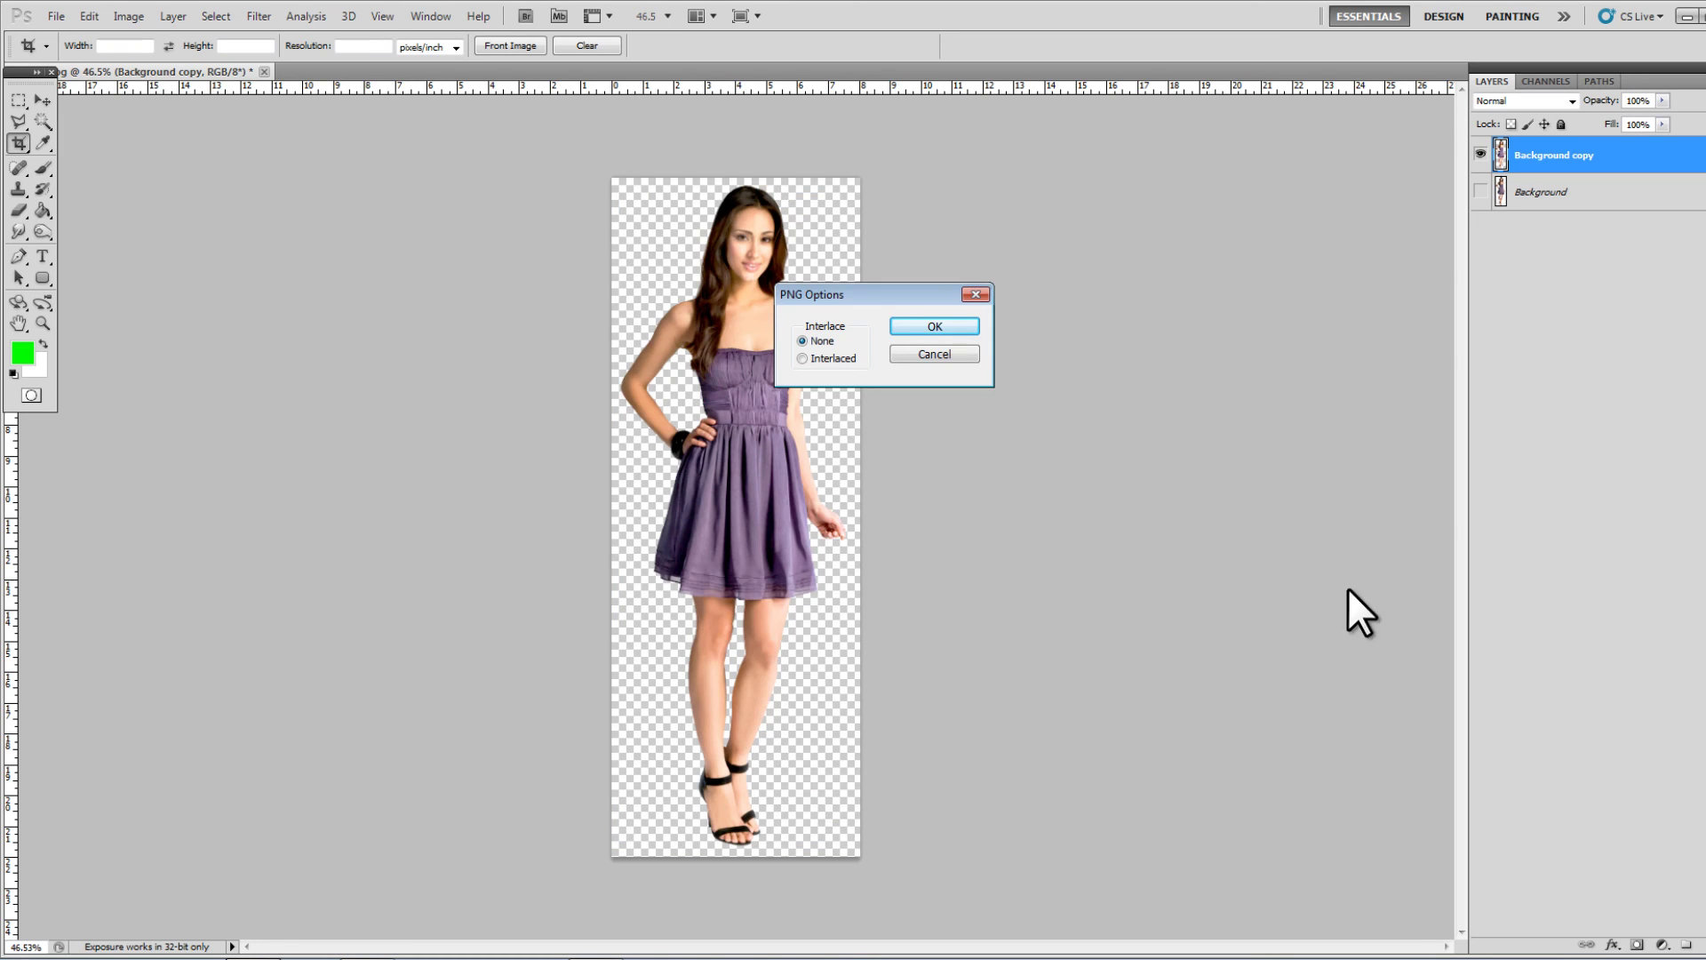
click(944, 327)
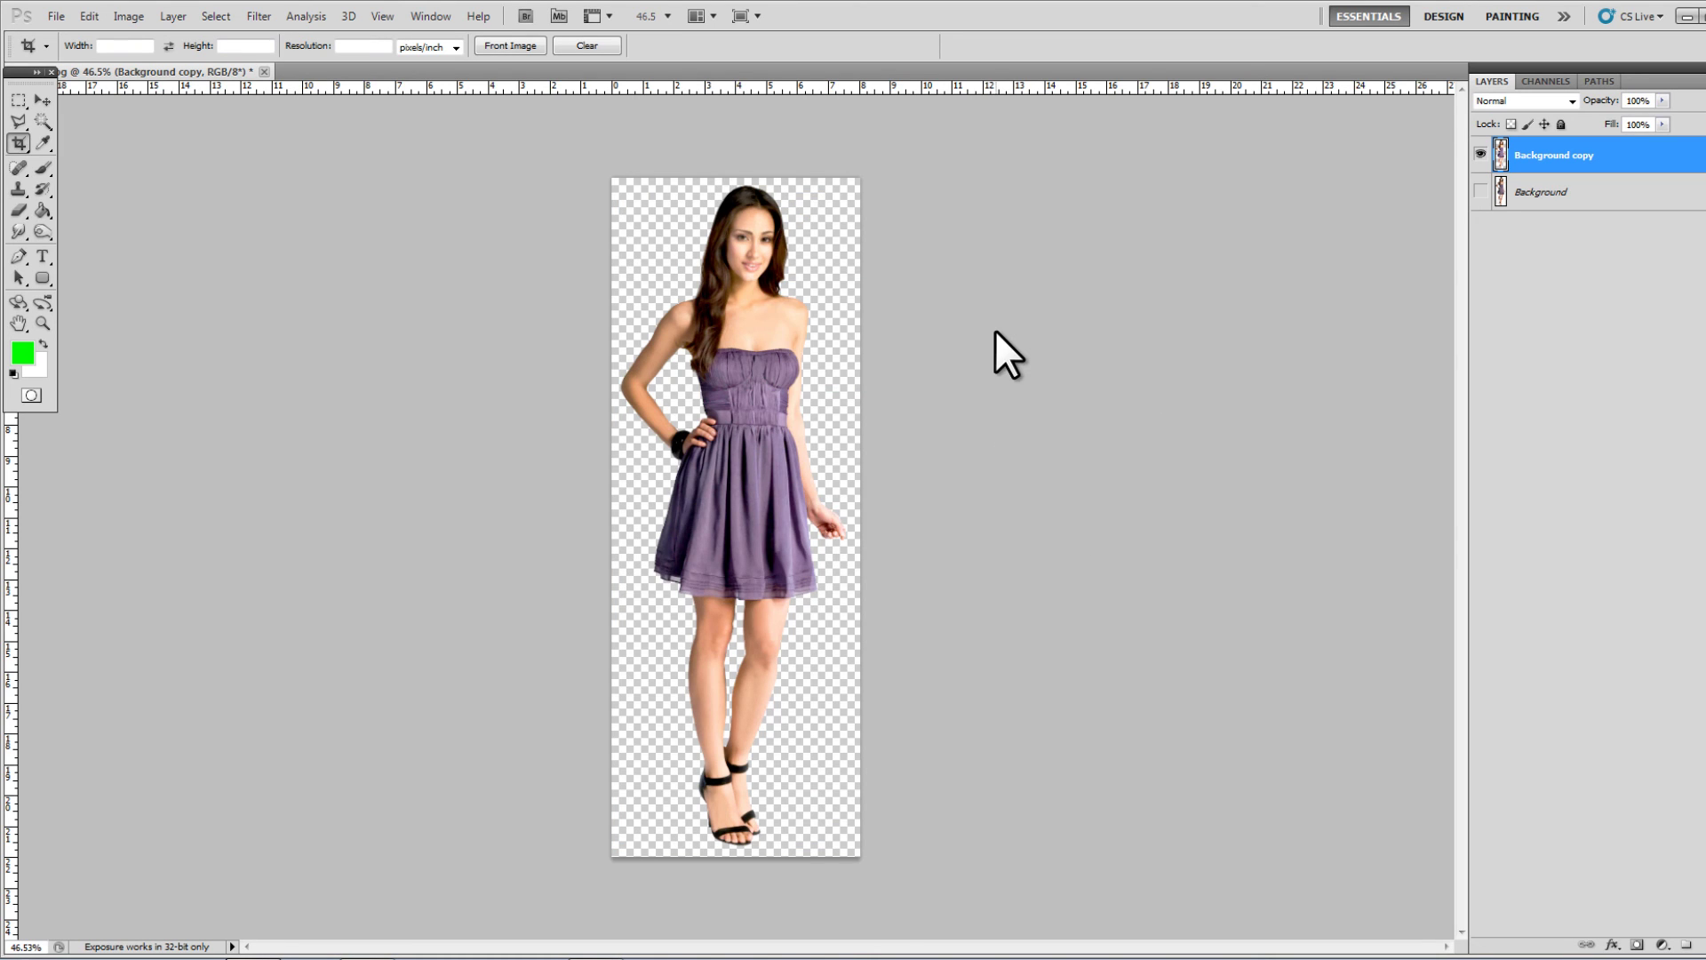